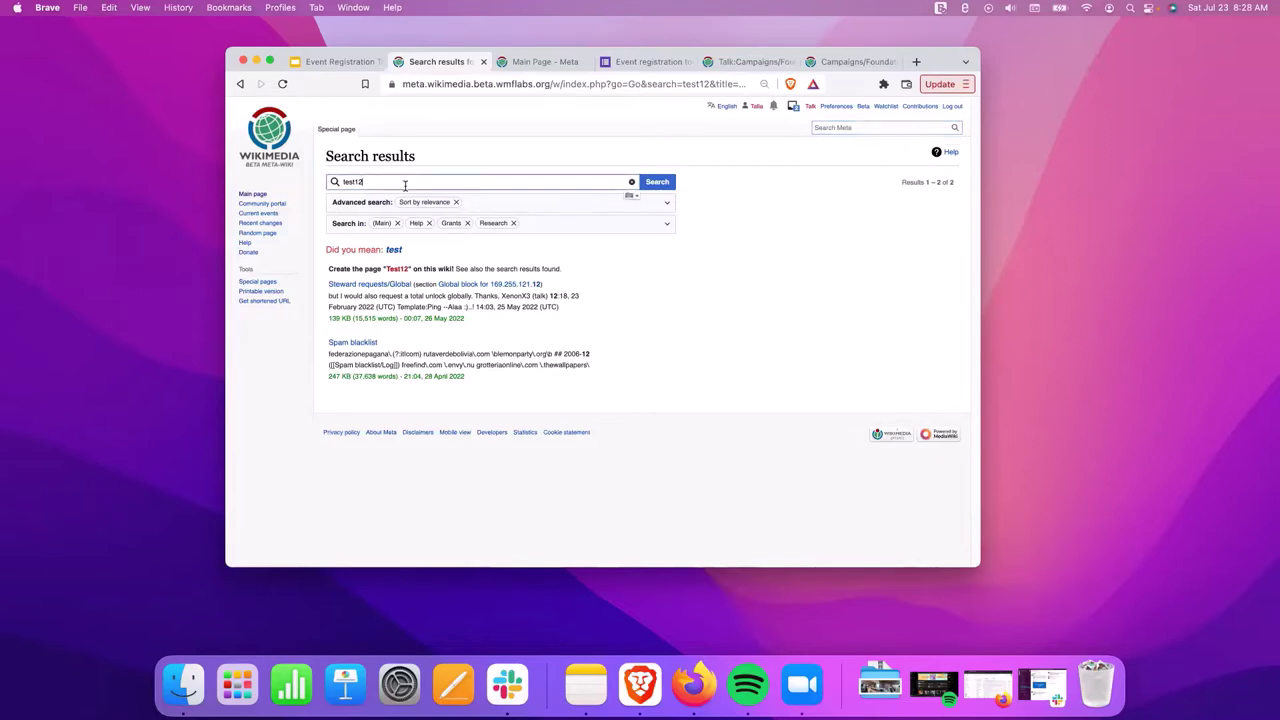
Run the search for test123 and select the Test123 page name in the results.
type("3")
left_click(656, 182)
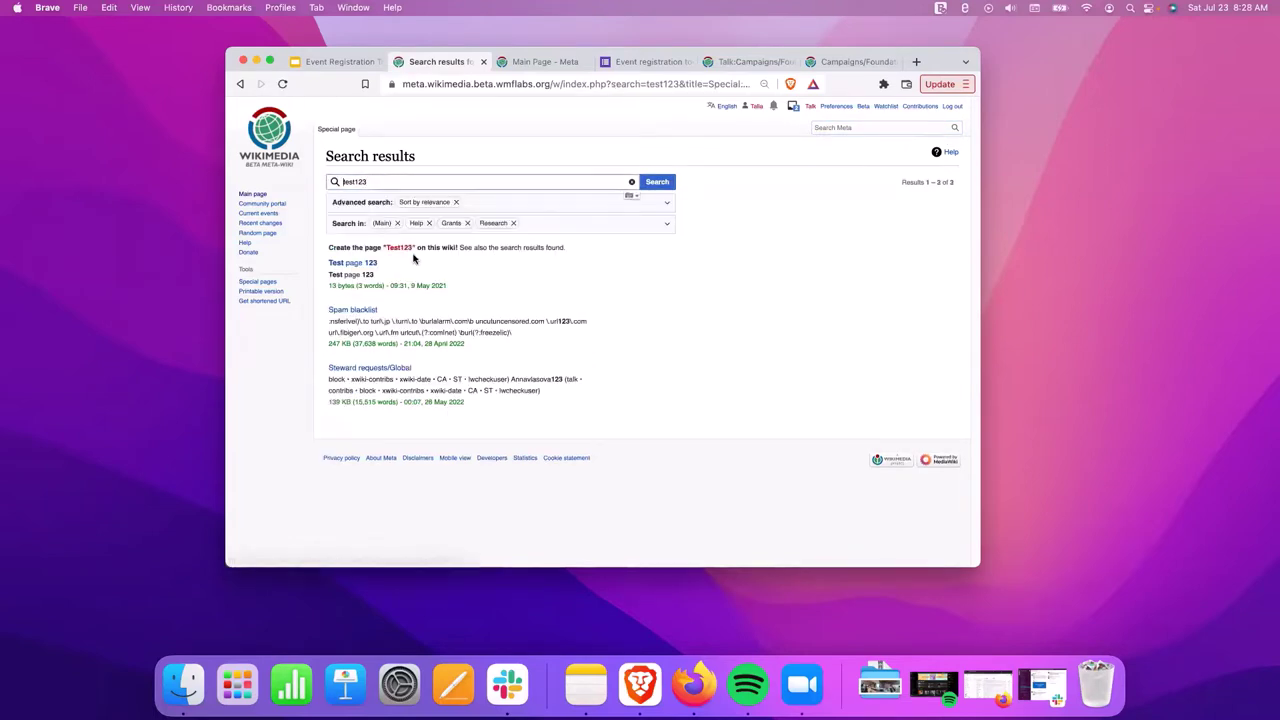
left_click_drag(384, 248, 417, 248)
left_click(397, 249)
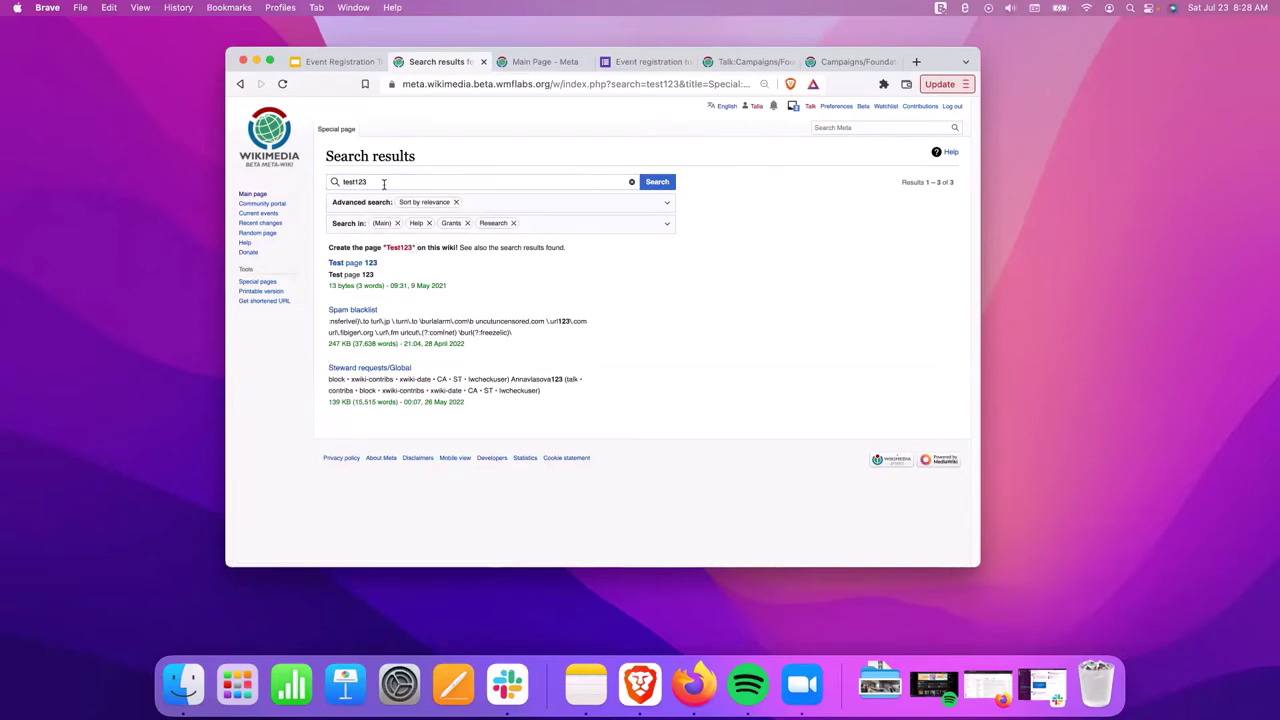
Search the wiki for Event:Historyeditathon to confirm the page doesn't exist yet.
left_click(857, 127)
type("Event")
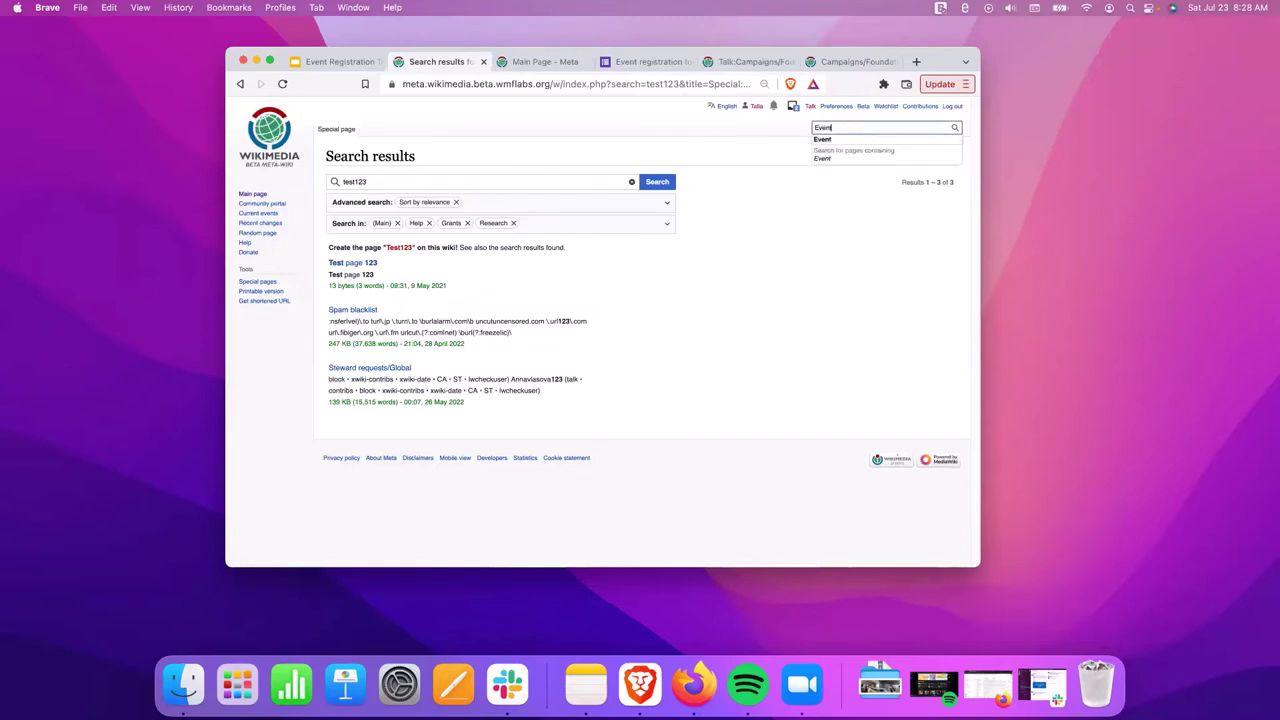
type(":")
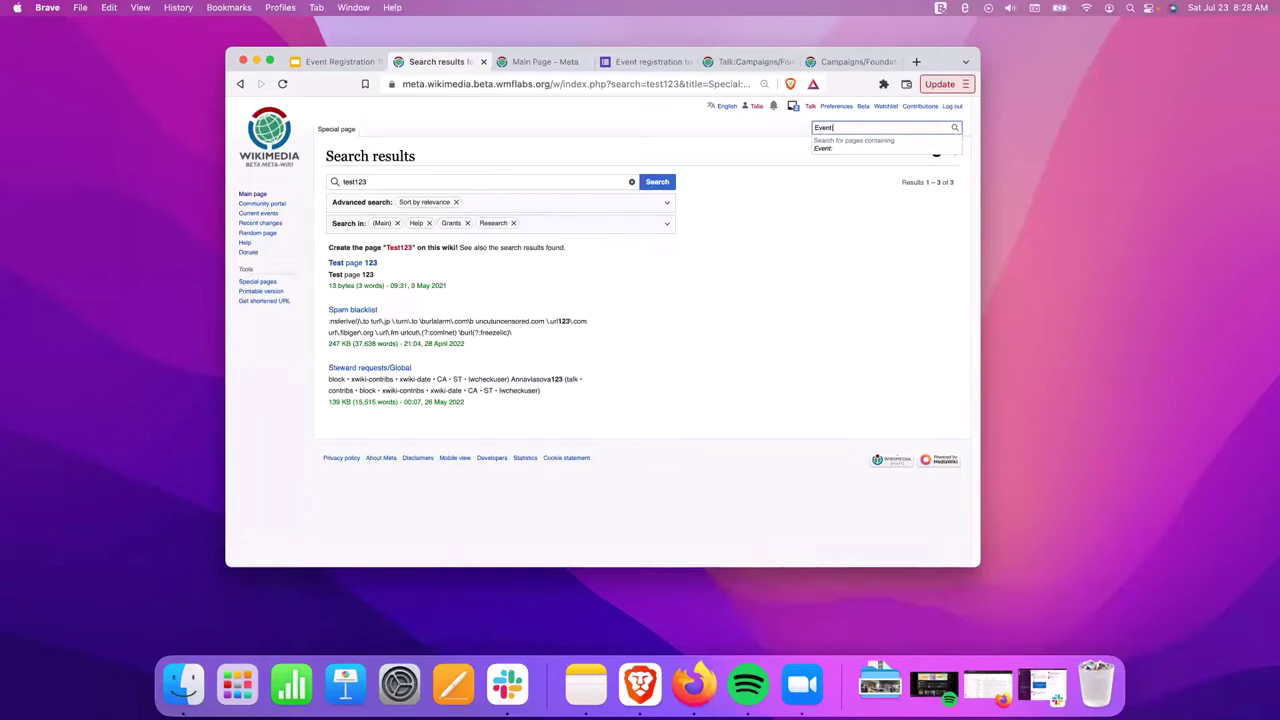
type("istoryeditathon")
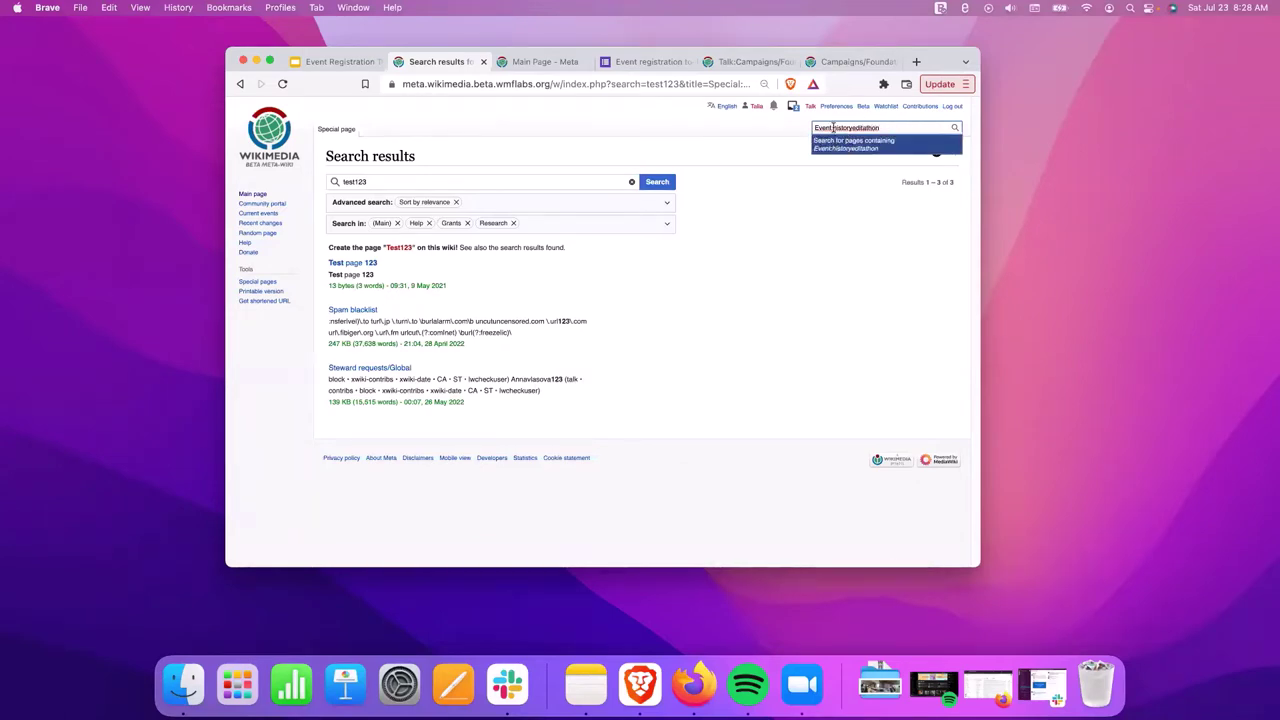
left_click_drag(812, 128, 884, 129)
left_click(884, 129)
triple_click(884, 129)
key("Return")
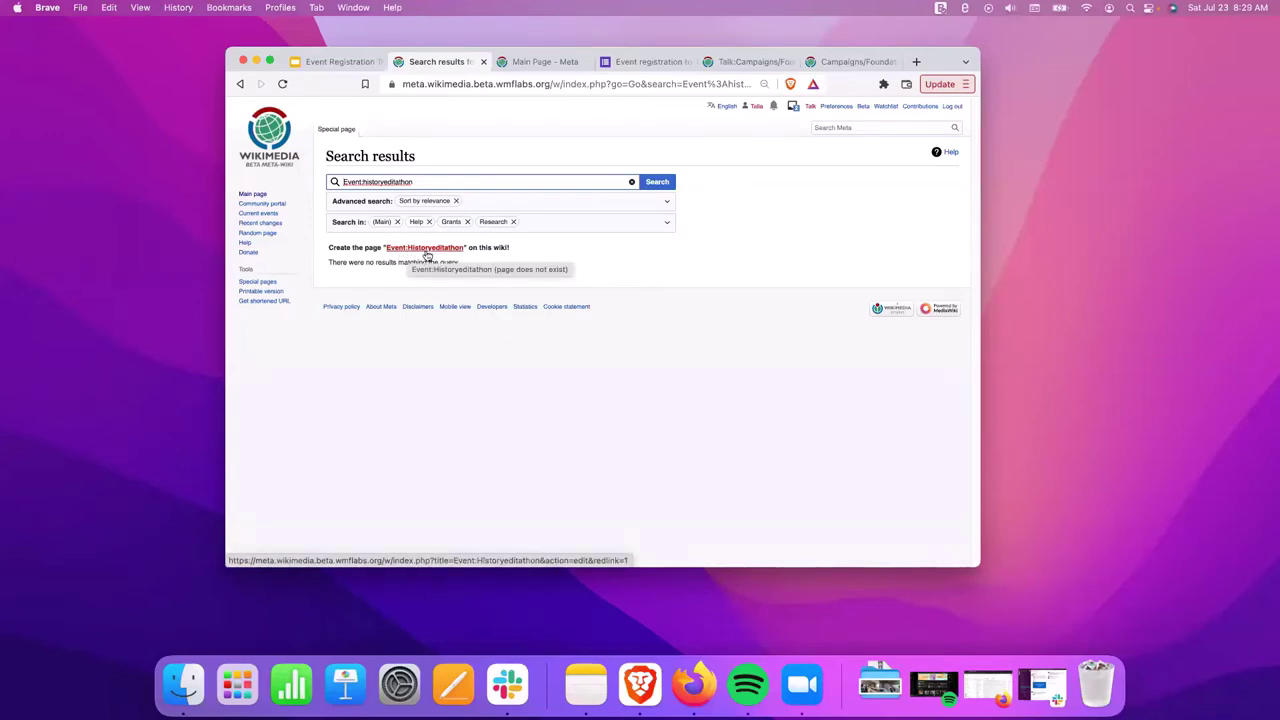
Start Event:Historyeditathon with 'Welcome to our edit-a-thon that focuses on ancient Egyptian history! Please join us!'.
left_click(426, 251)
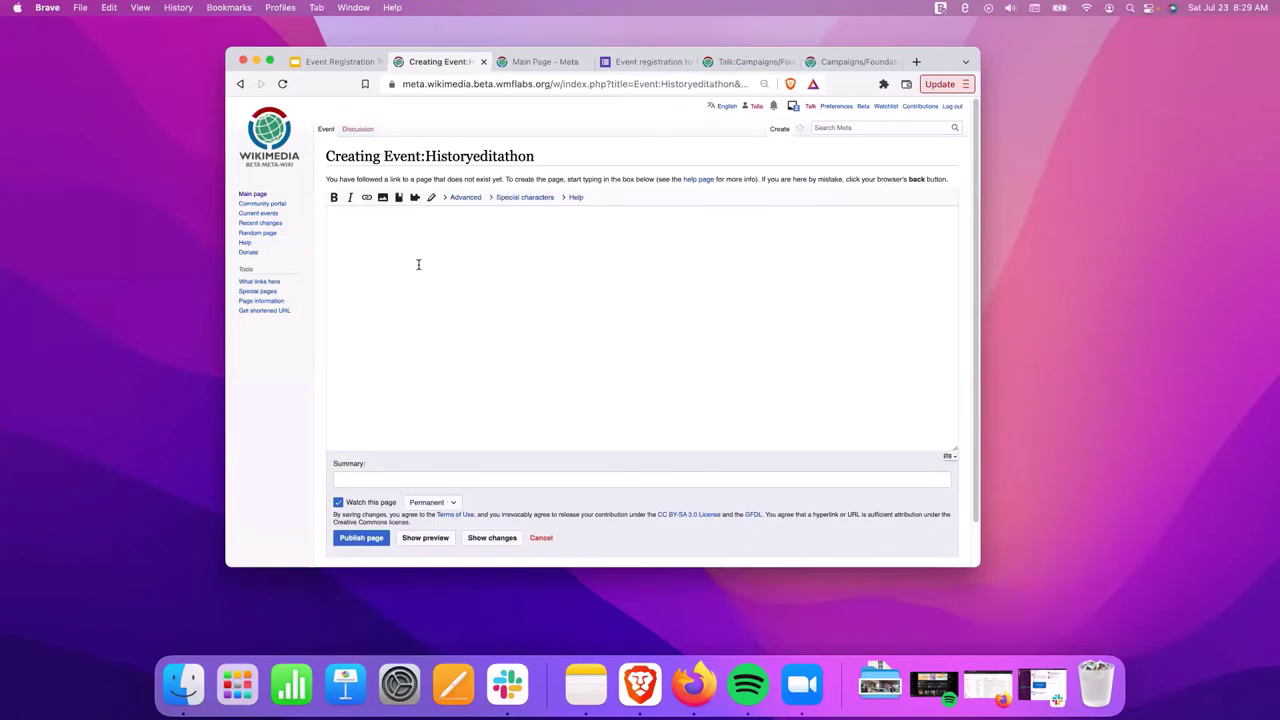
type("I am")
key("BackSpace")
key("BackSpace")
key("BackSpace")
key("BackSpace")
type("Welcome to our edit-a-thon that focuses")
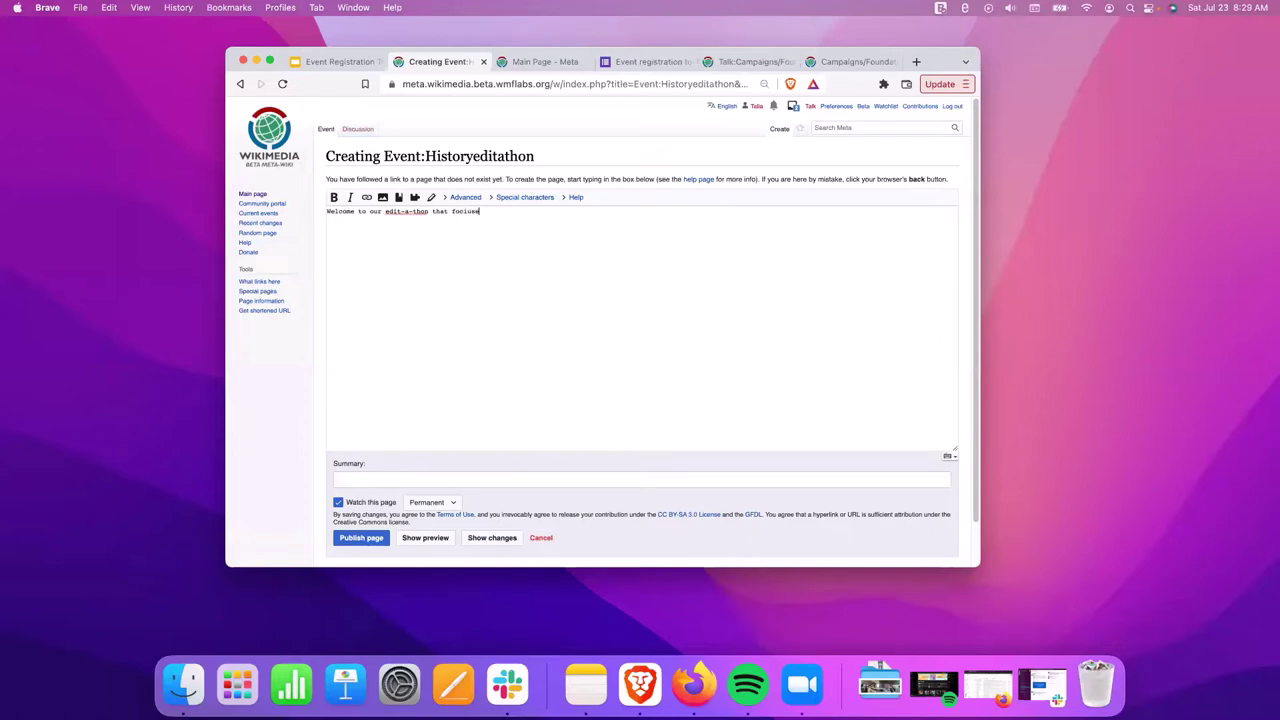
type(" on ancient Egyptian history! Please join us!")
Check the Event:Historyeditathon title and publish the new page.
double_click(390, 157)
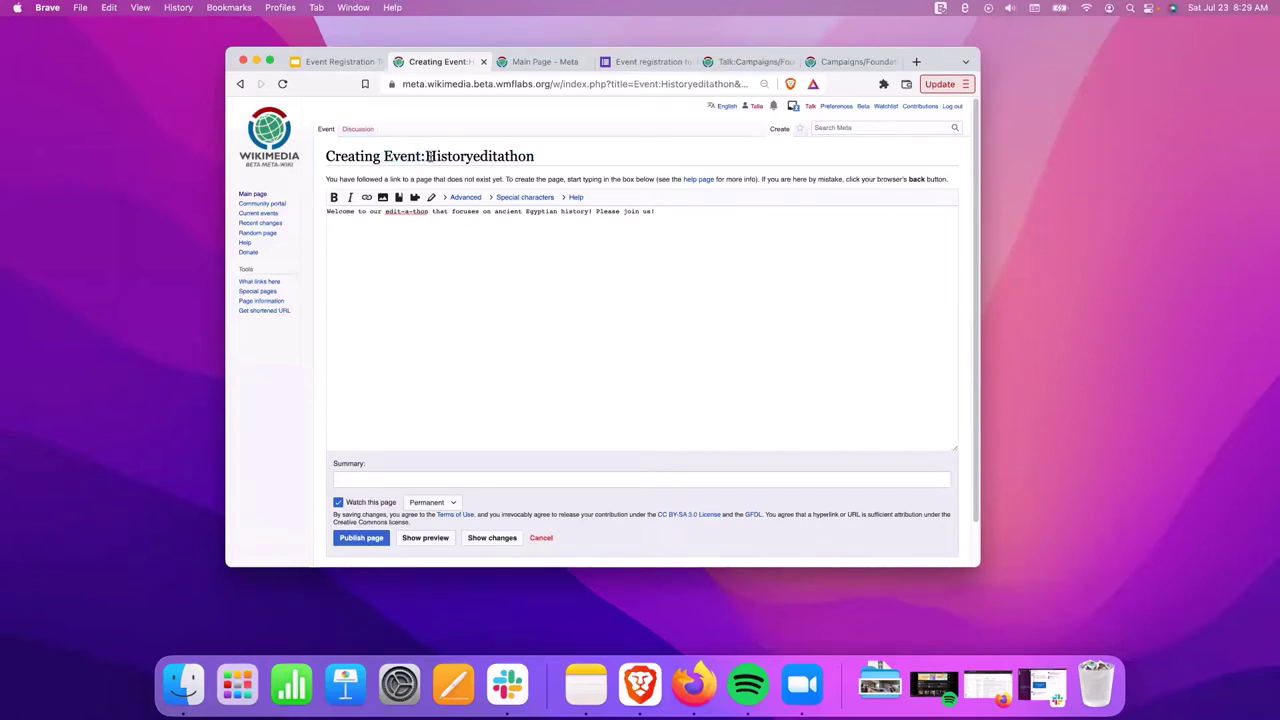
left_click_drag(425, 157, 536, 158)
left_click(237, 471)
left_click(358, 539)
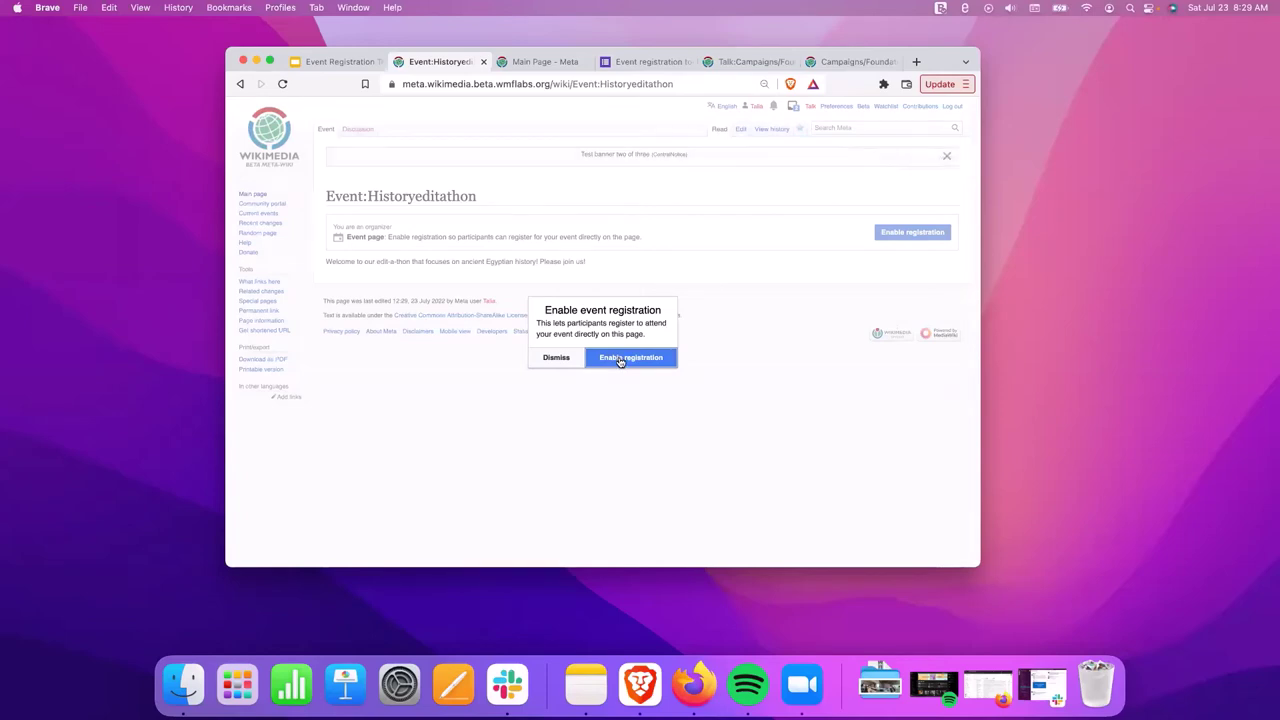
Preview the registration form, go back, then choose Enable registration from the event page notice.
left_click(621, 362)
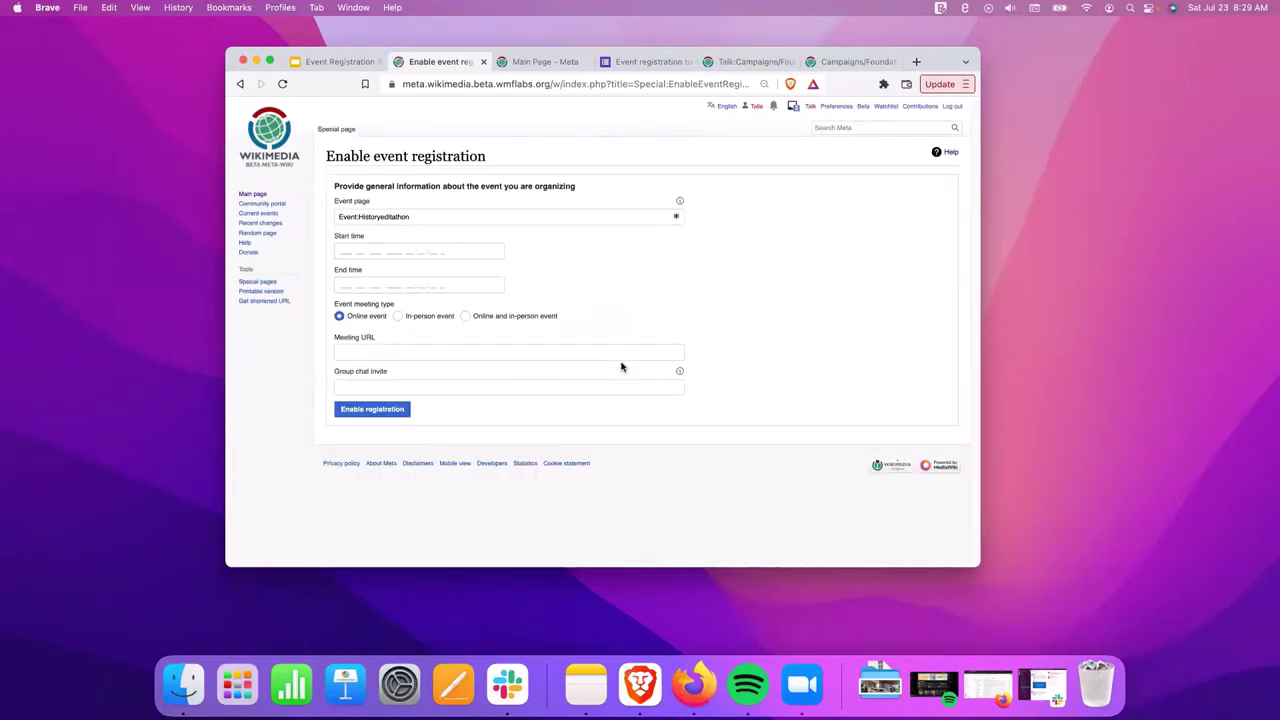
left_click(245, 84)
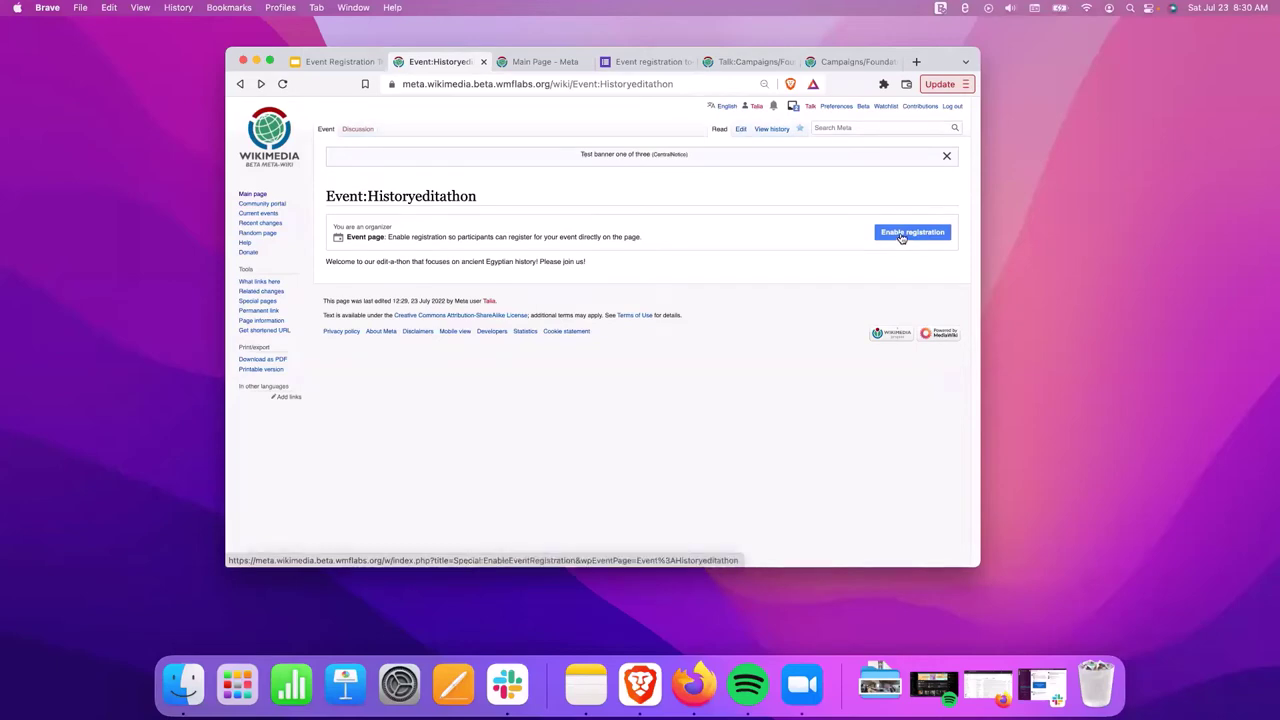
left_click(901, 239)
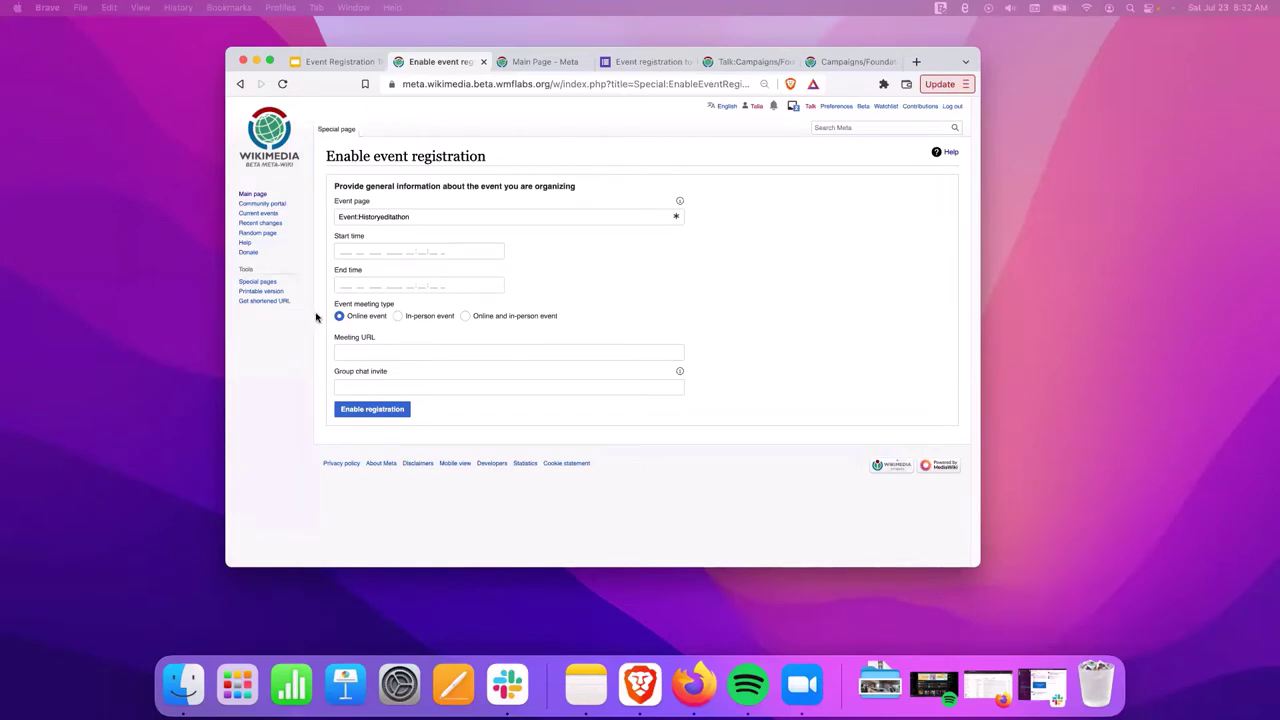
Review the tutorial slide on joining an event, then open the start time calendar.
left_click(337, 61)
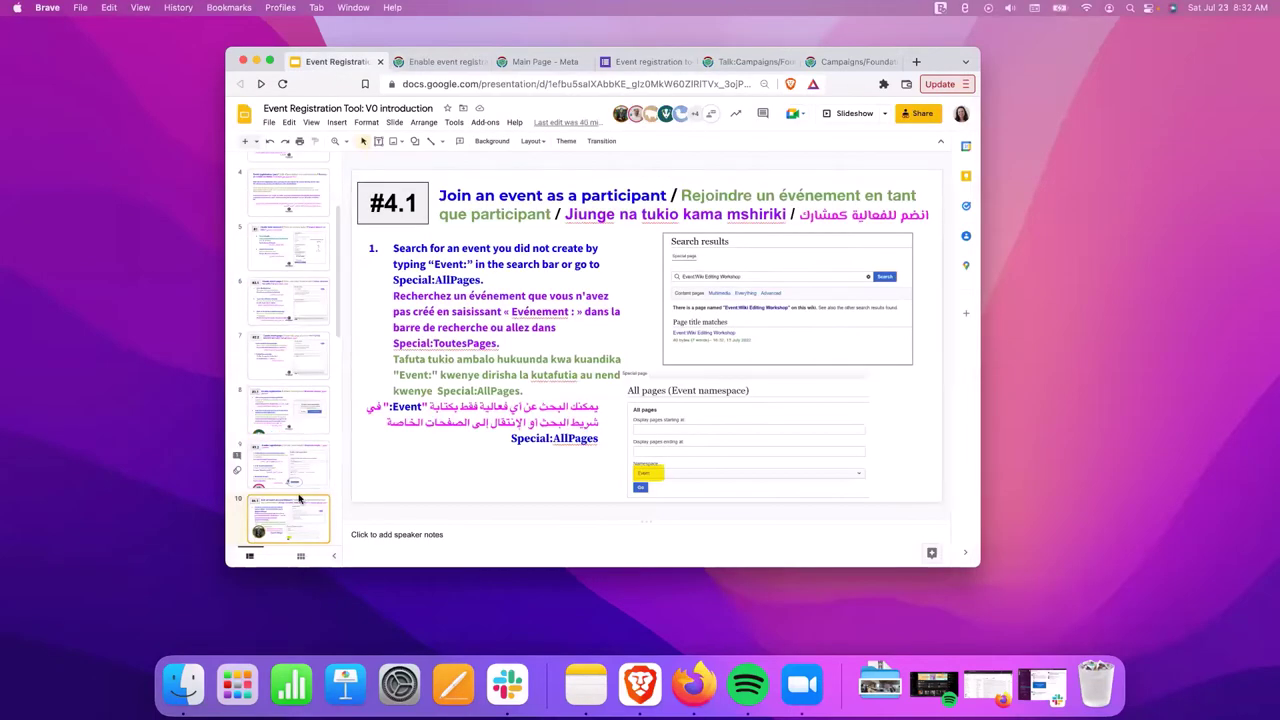
scroll(295, 510, "down", 1)
left_click(300, 532)
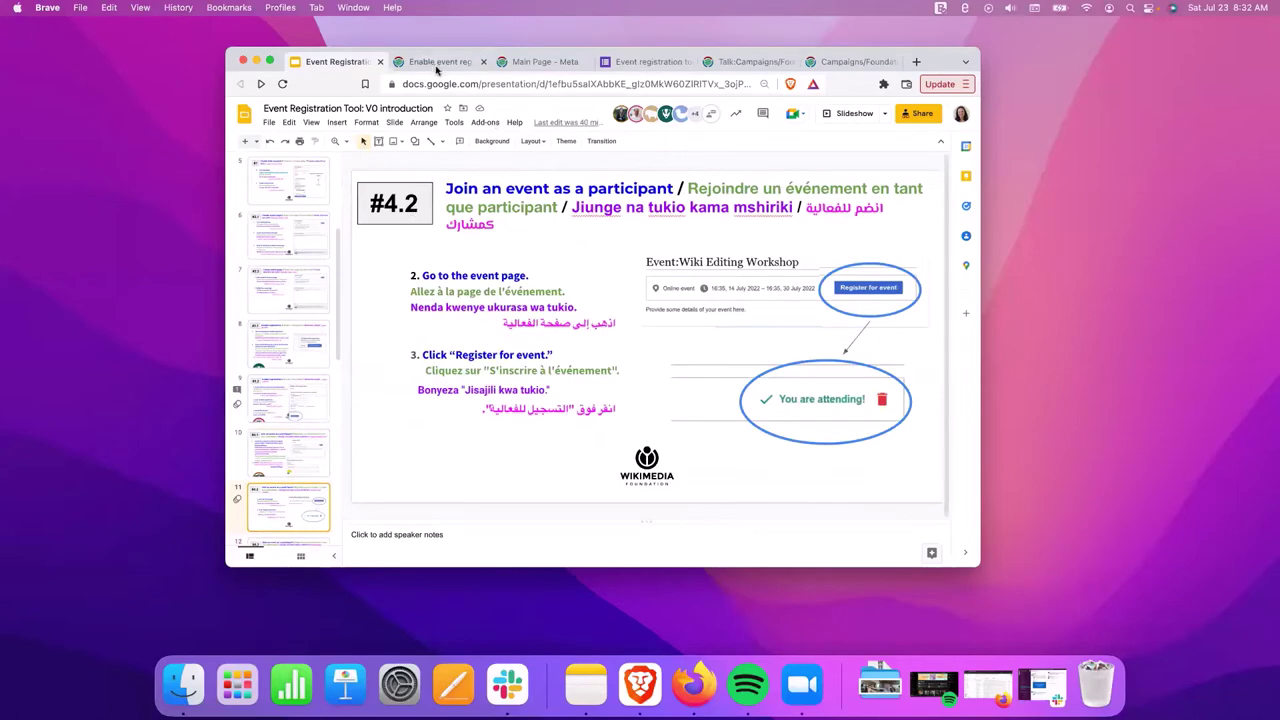
left_click(440, 62)
left_click(350, 254)
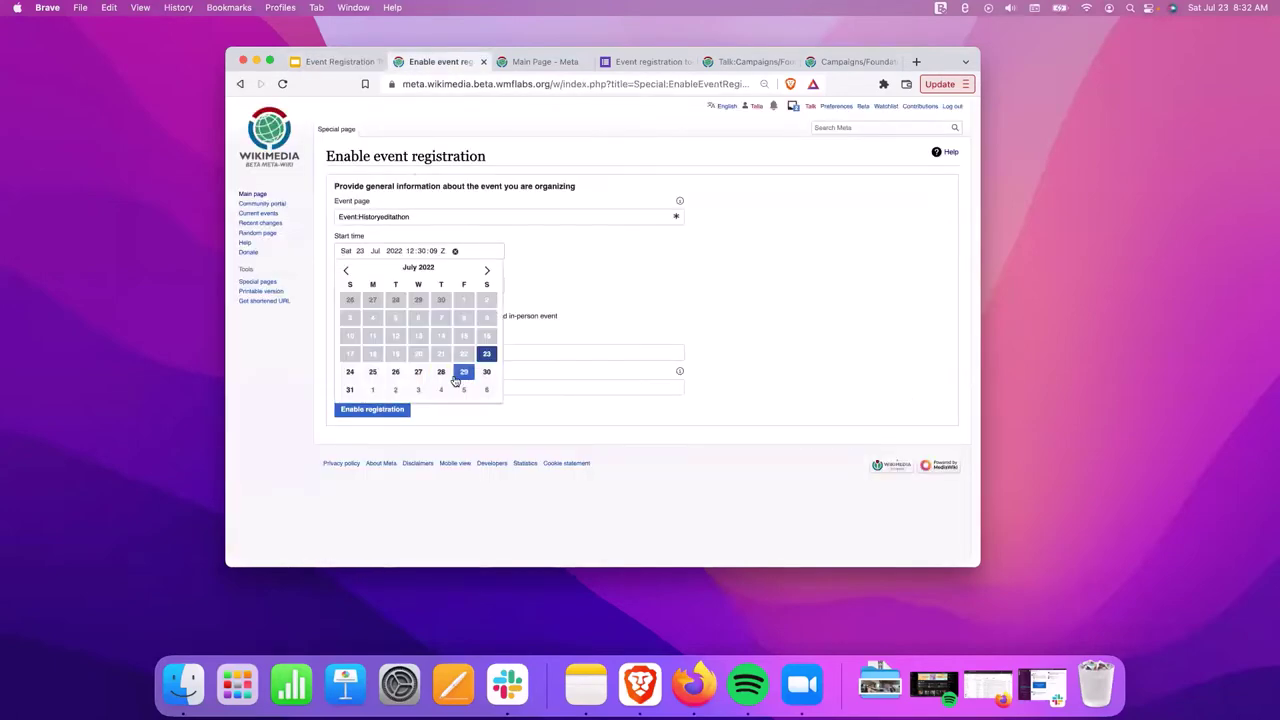
Set dates to 28–30 July 2022, online and in-person, with the suggested meeting URL.
left_click(447, 372)
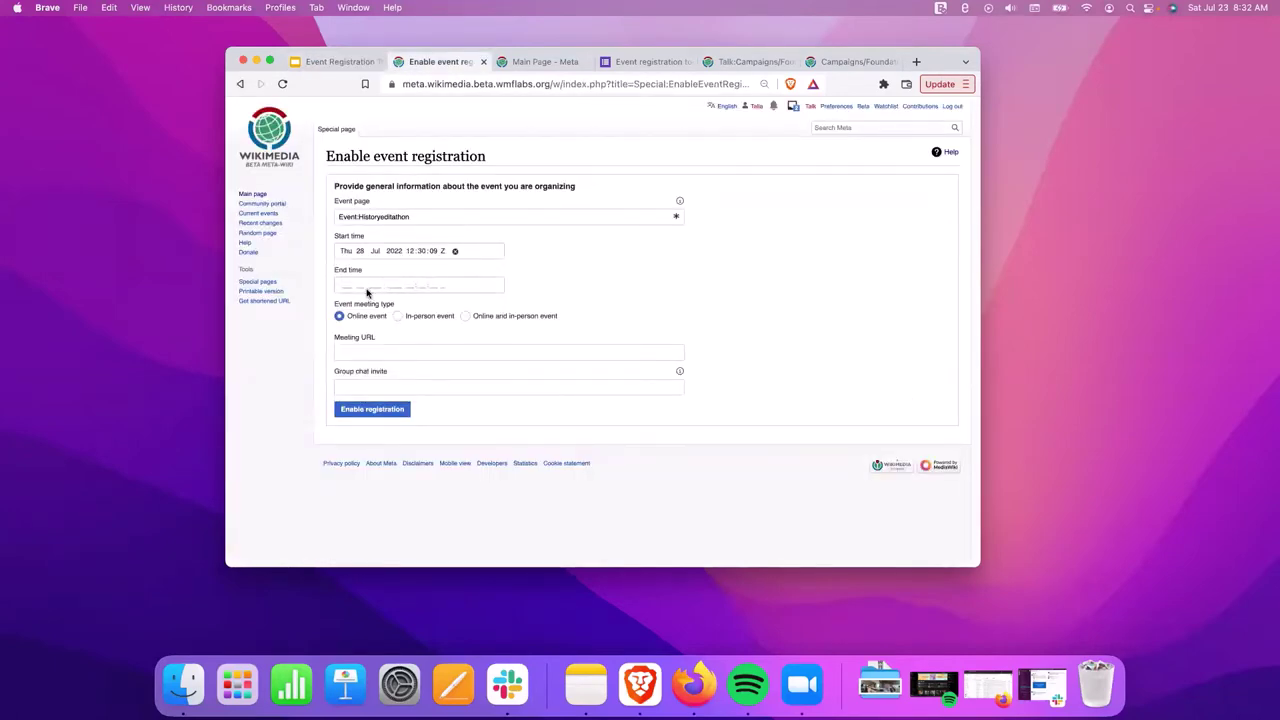
left_click(366, 288)
left_click(486, 405)
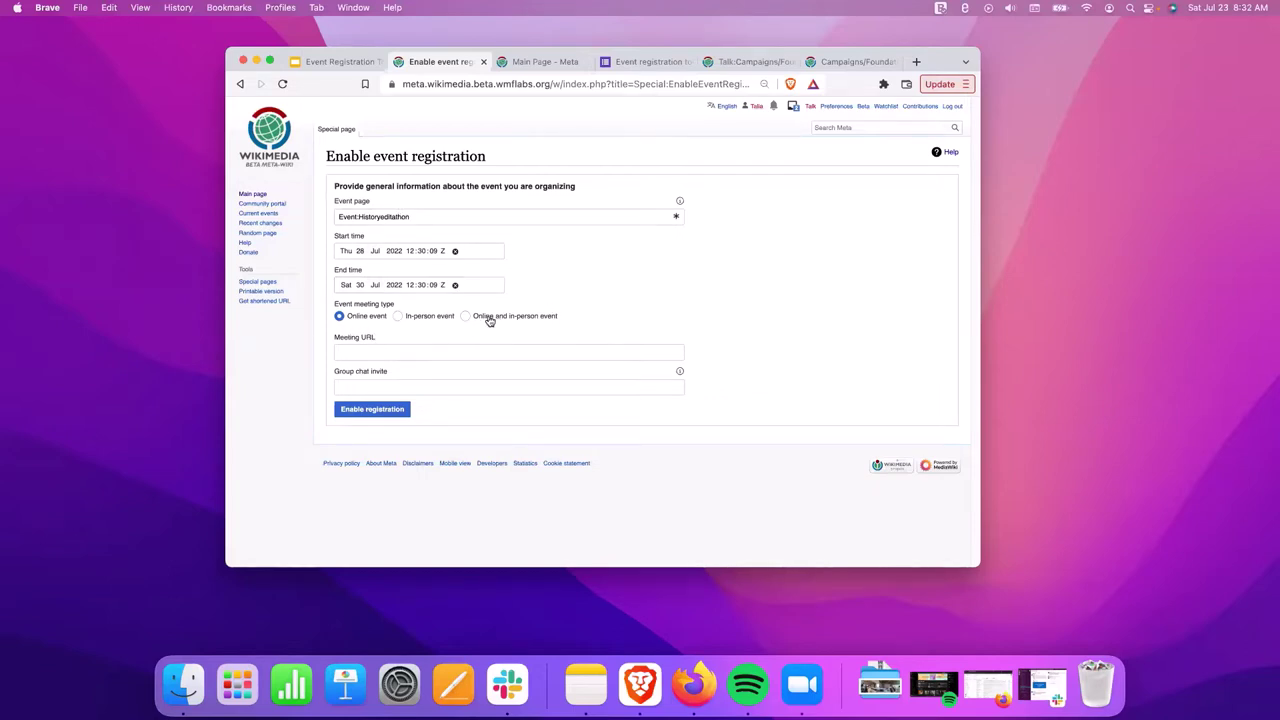
left_click(465, 316)
left_click(404, 352)
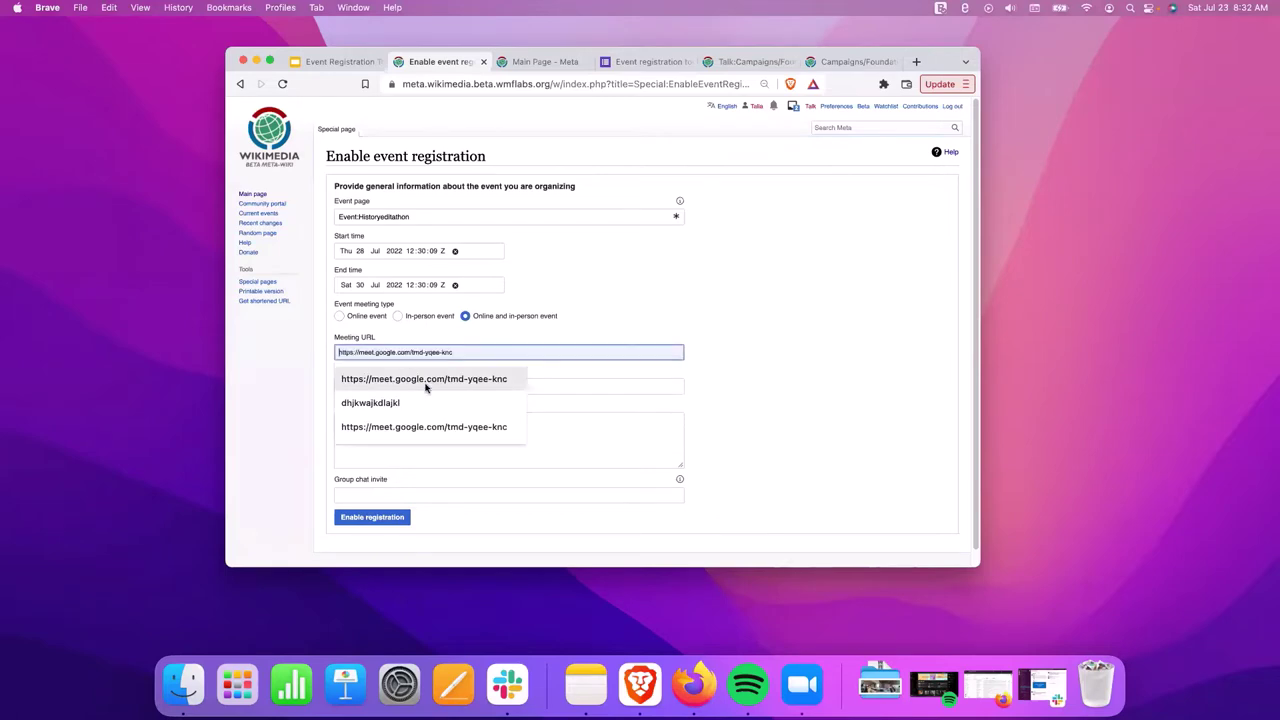
left_click(424, 386)
left_click(392, 387)
type("Uni")
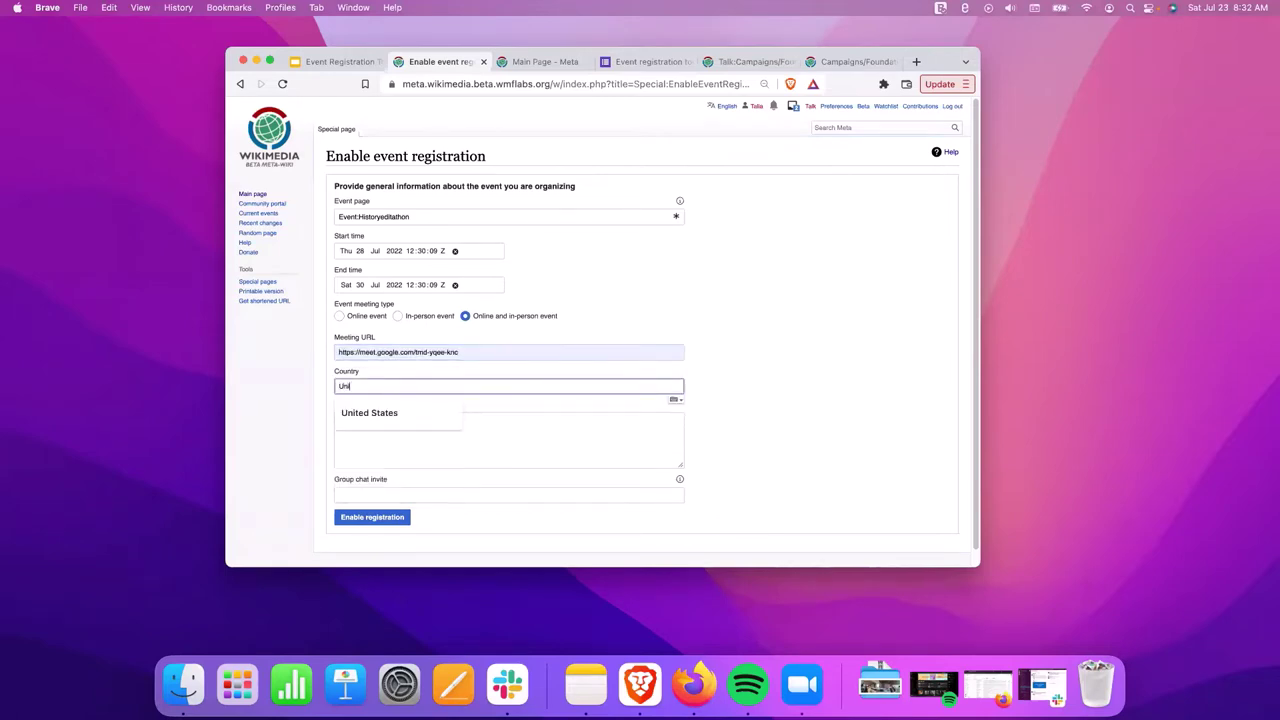
type("ted Stat")
key("Down")
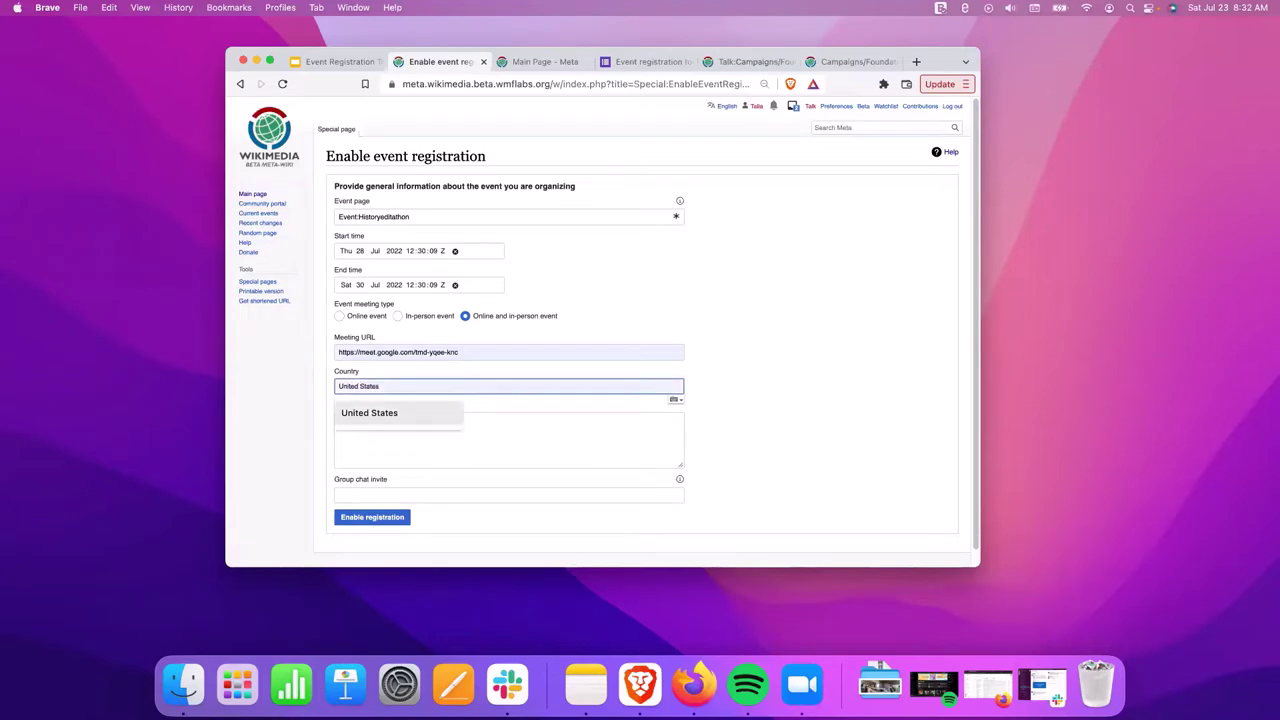
key("Tab")
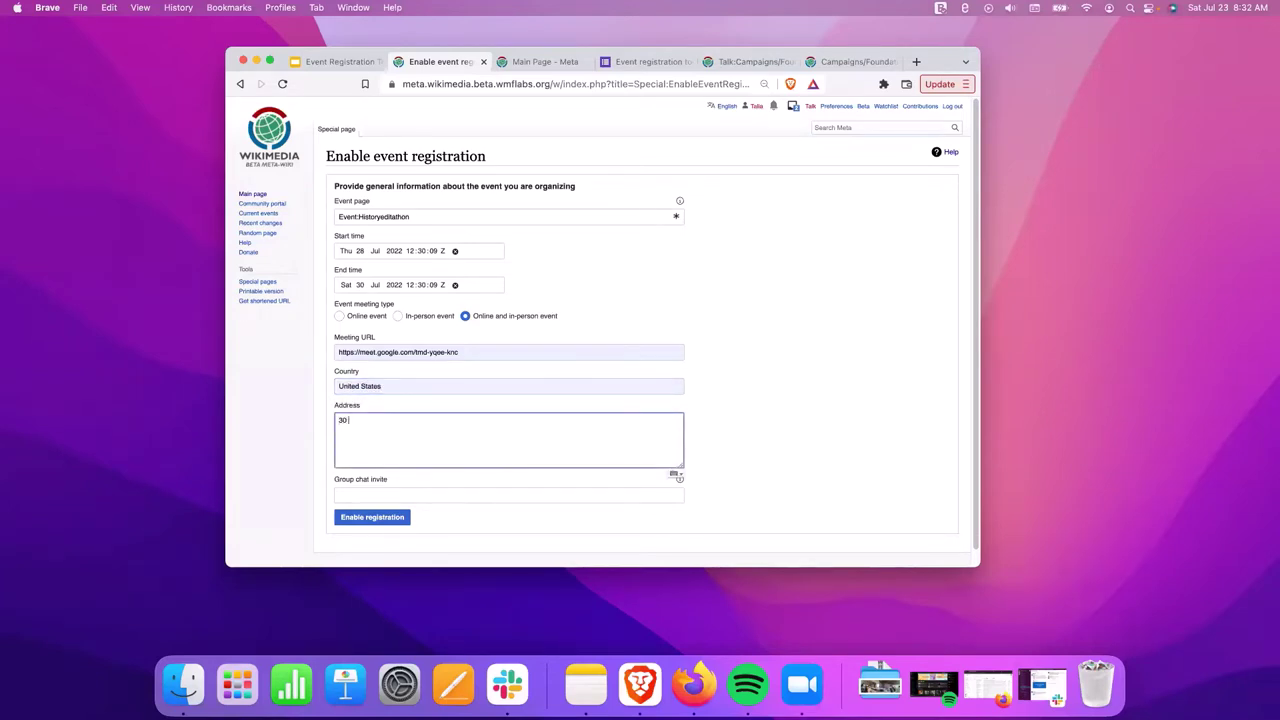
key("Return")
type("ne")
key("BackSpace")
key("BackSpace")
type("New York, NY")
Fill the group chat invite with the saved link and submit the registration settings.
left_click(394, 494)
left_click(408, 521)
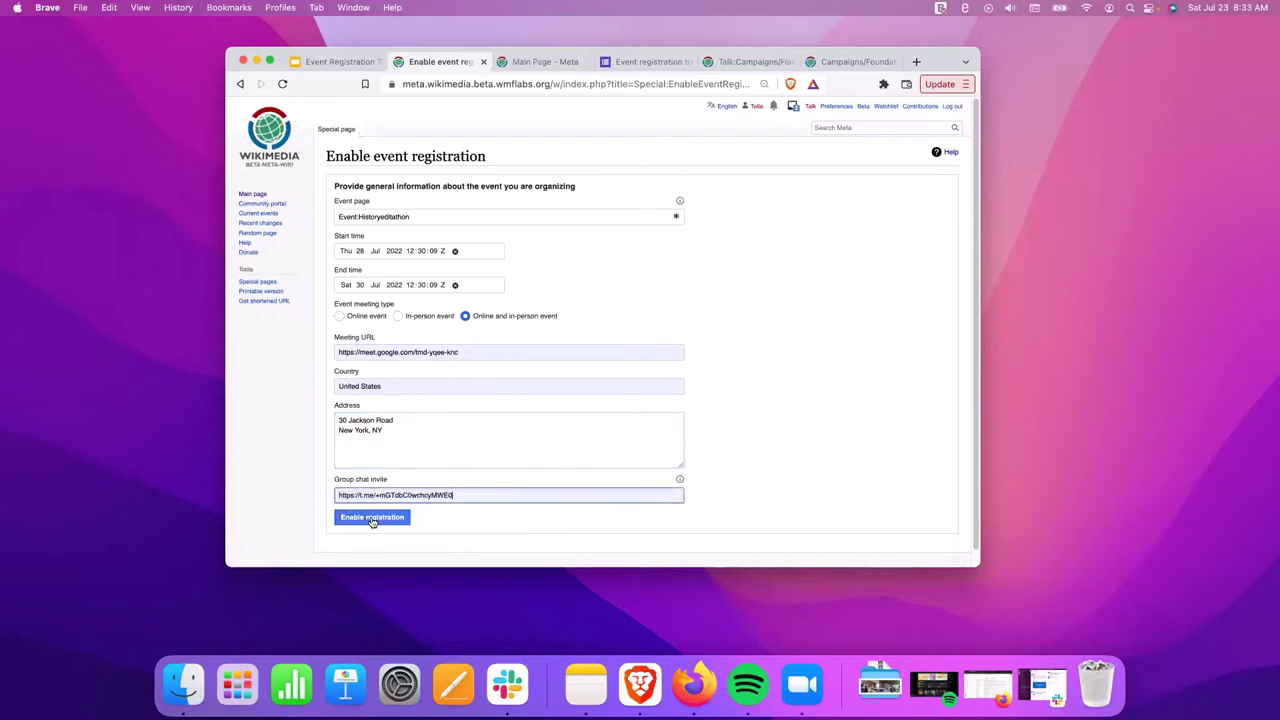
left_click(371, 517)
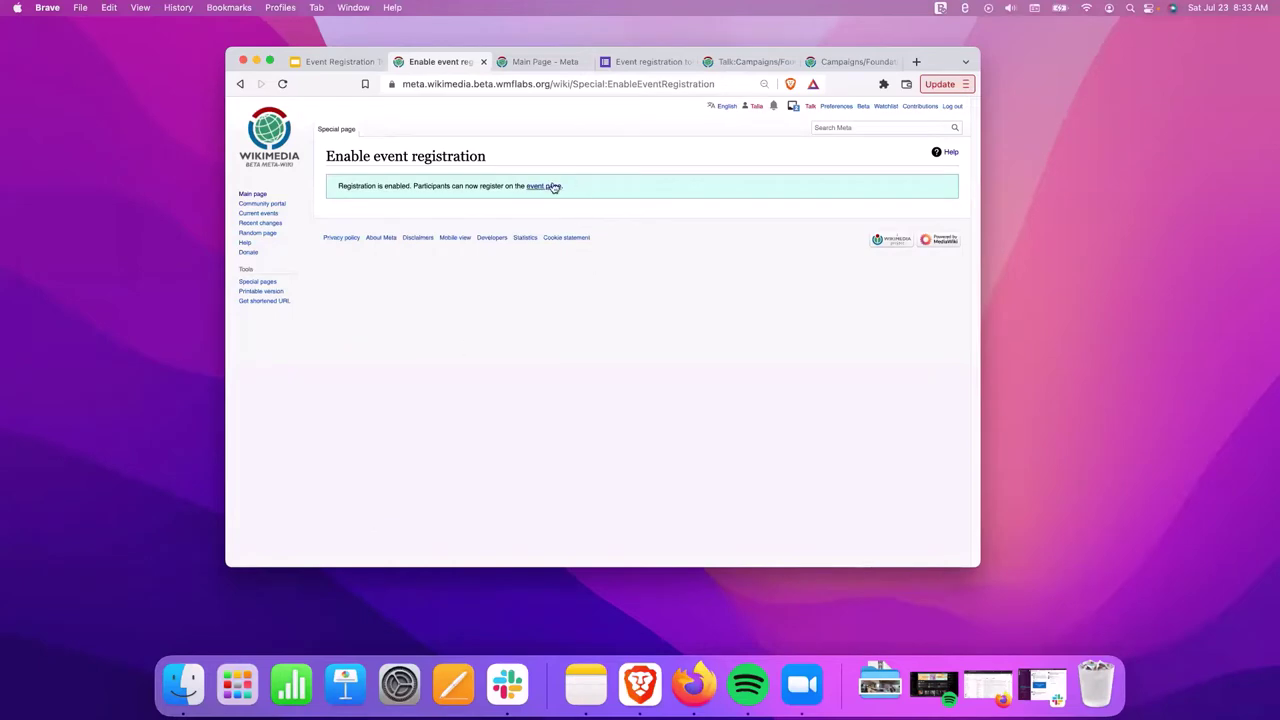
View the finished event page, then present tutorial slide #4.3 about refreshing the page.
left_click(546, 187)
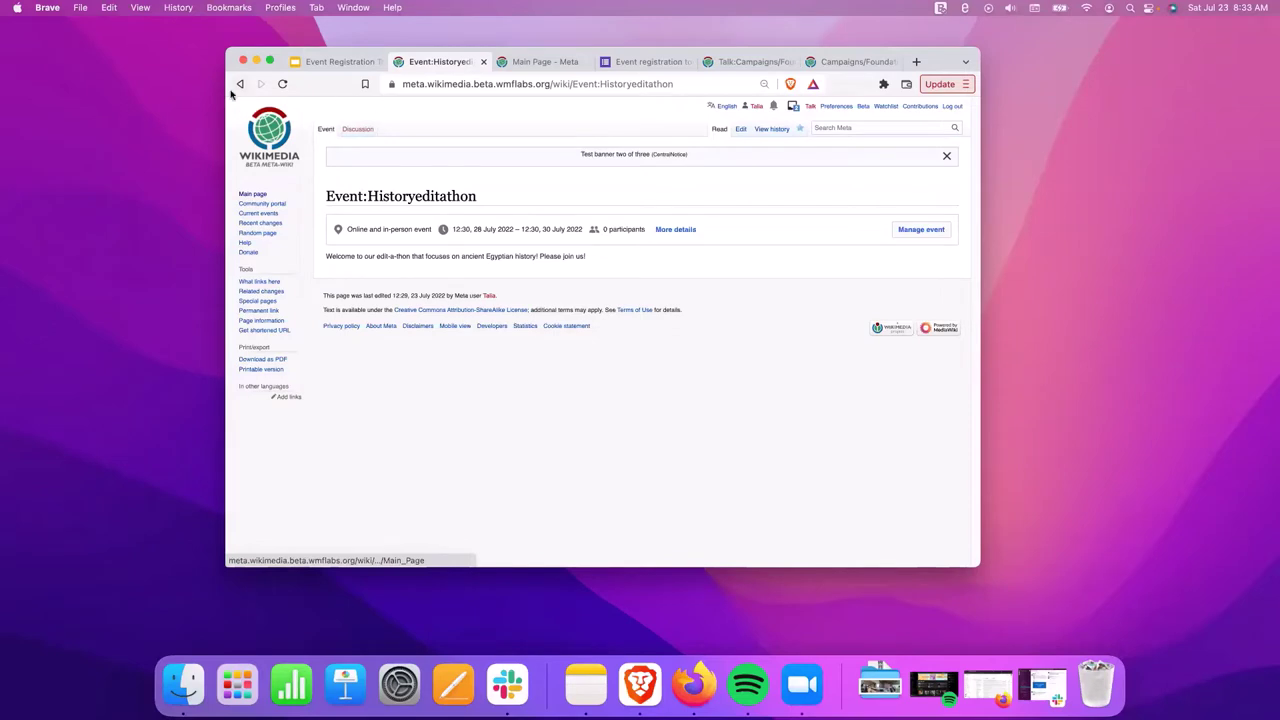
left_click(305, 64)
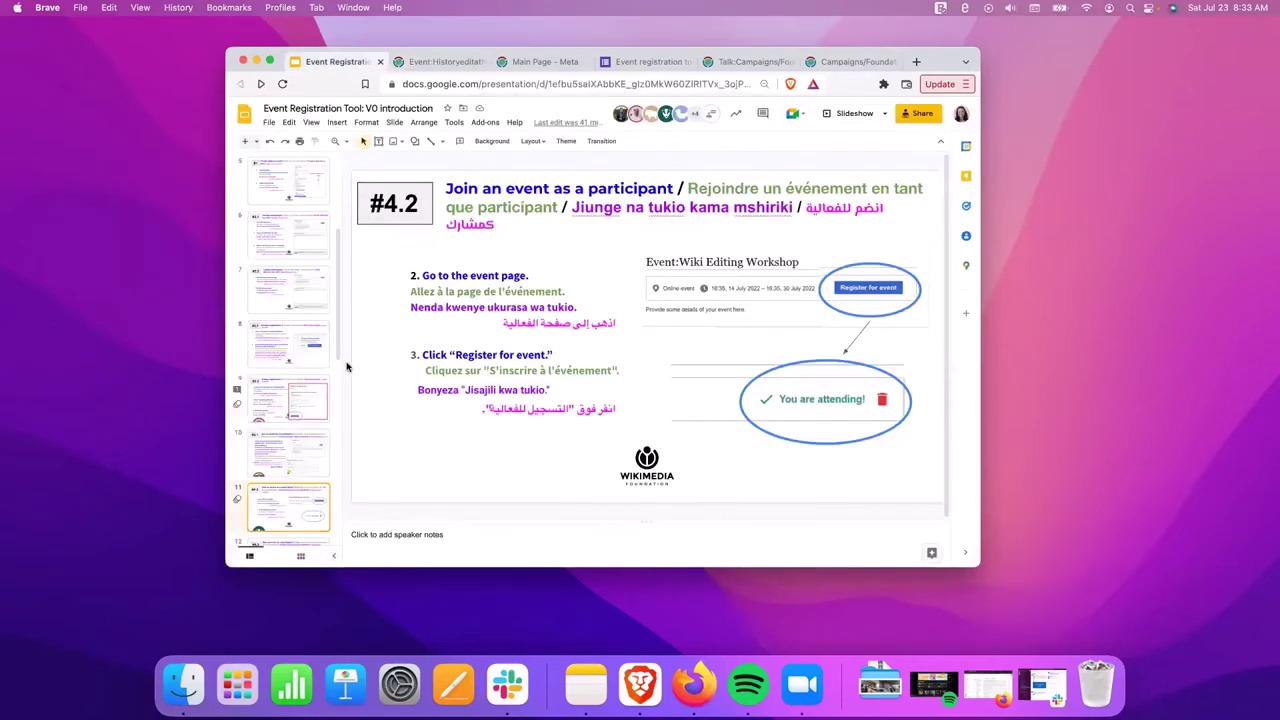
scroll(267, 449, "down", 2)
left_click(288, 505)
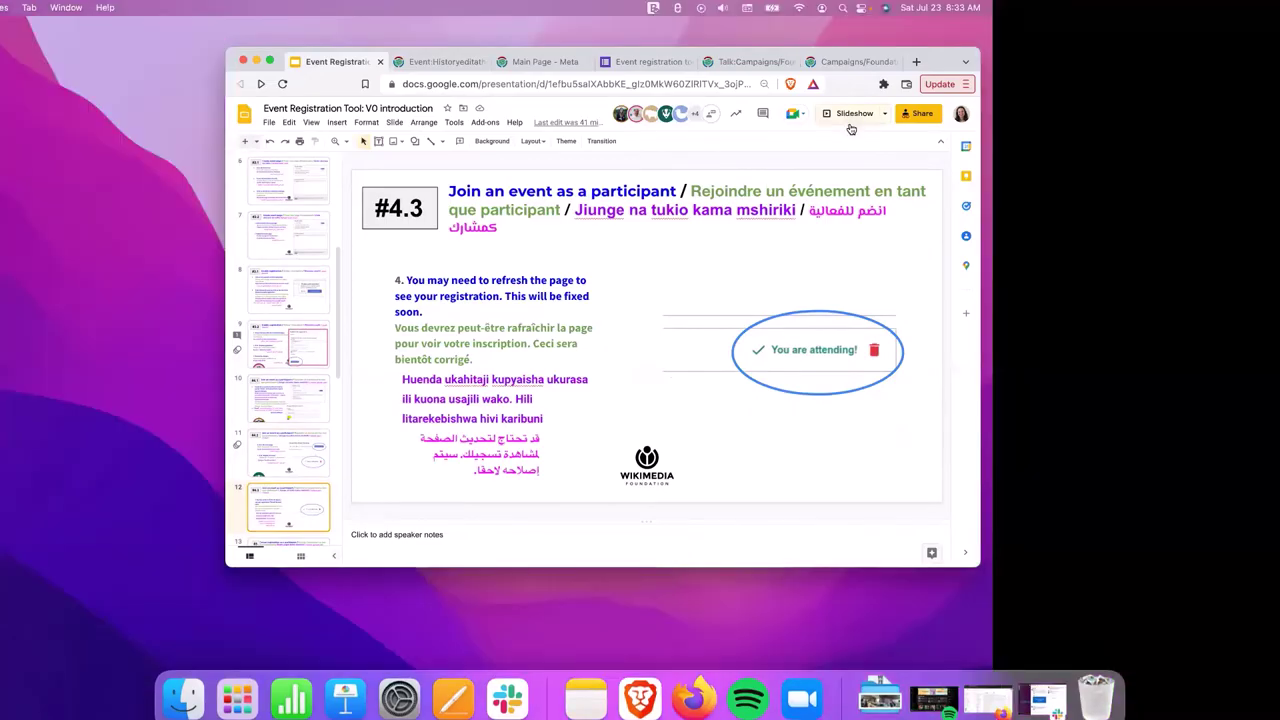
left_click(853, 116)
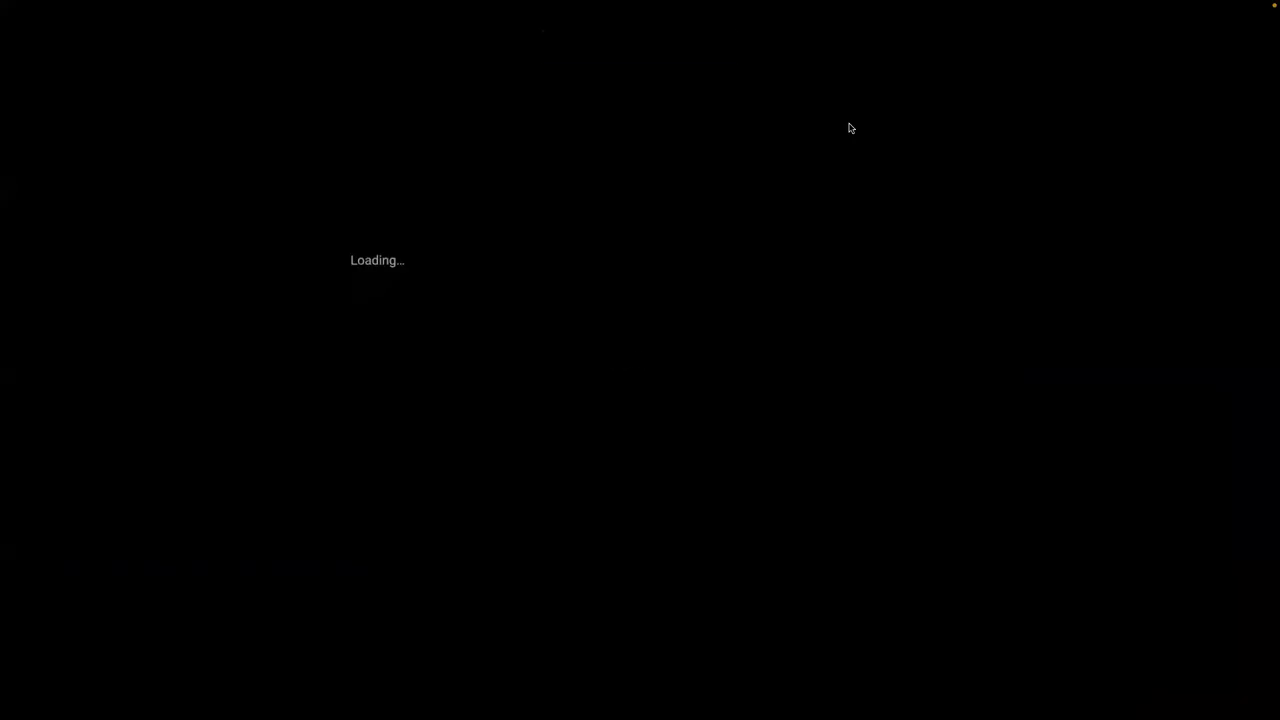
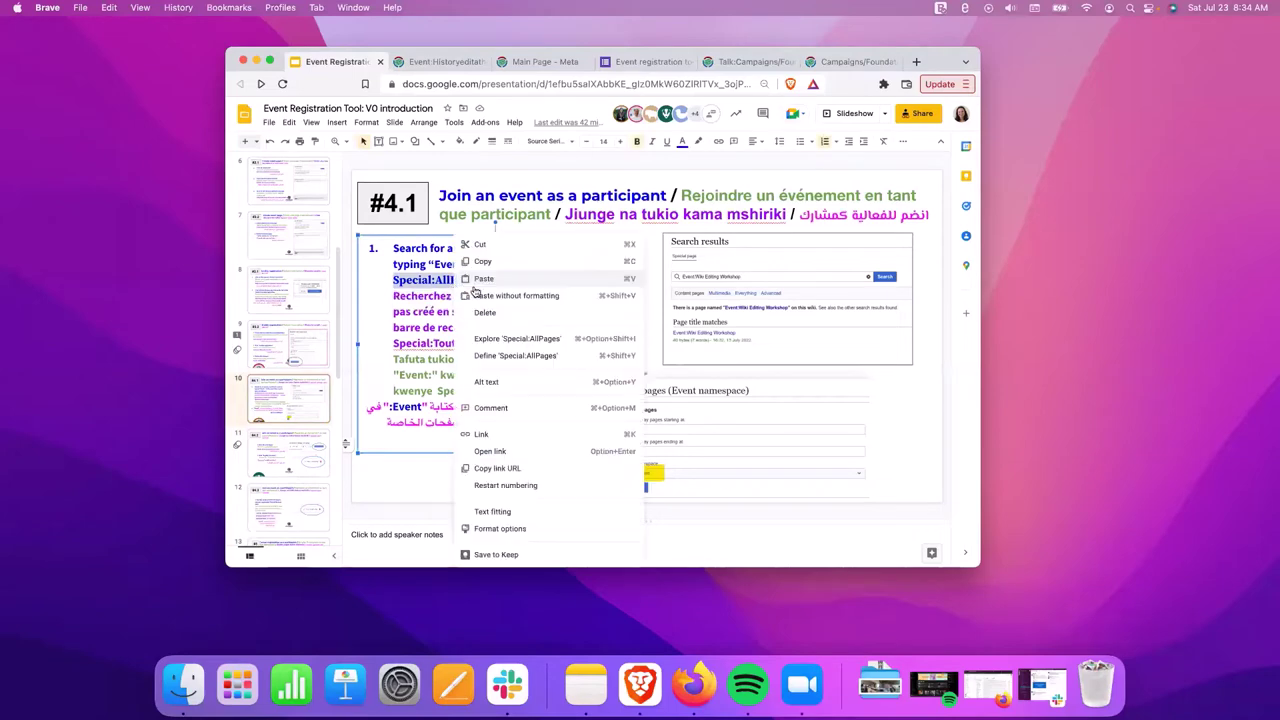
Copy the Special:AllPages page name from the join-as-participant slide.
left_click(510, 262)
Go to Meta-Wiki's Special:AllPages page from the Historyeditathon event page.
left_click(440, 62)
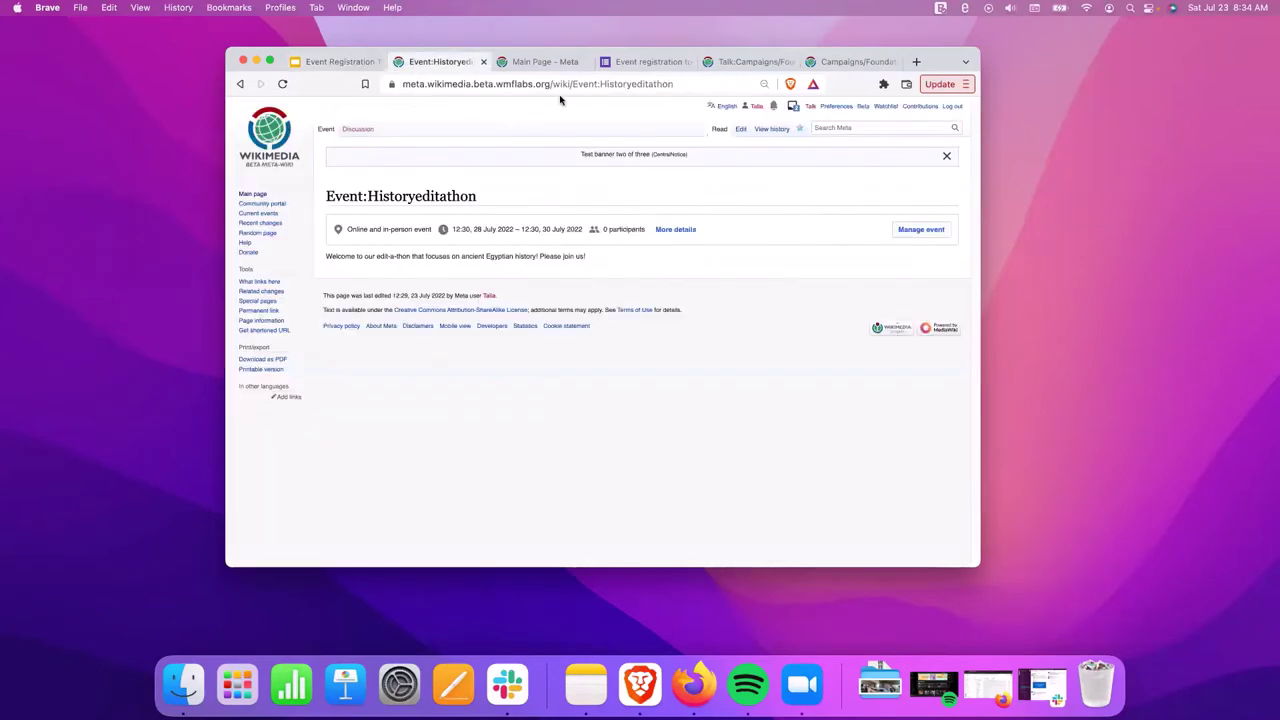
left_click_drag(575, 85, 704, 87)
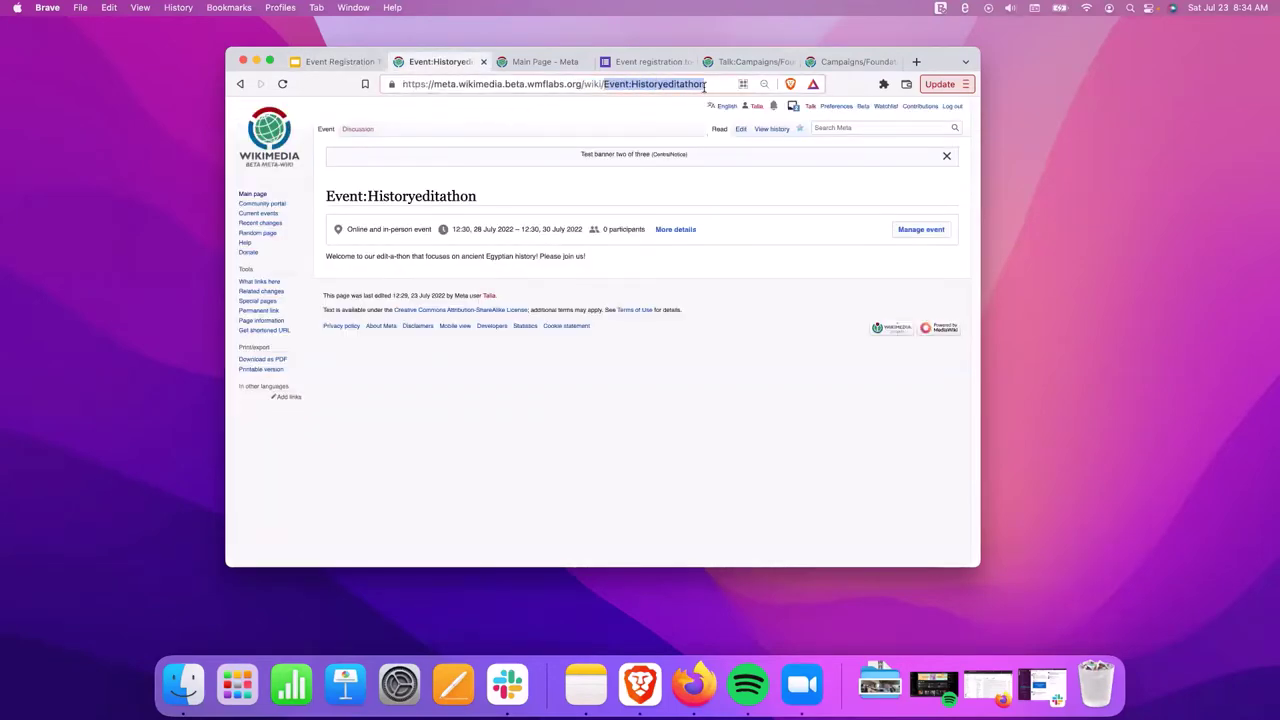
key("super+v")
key("Return")
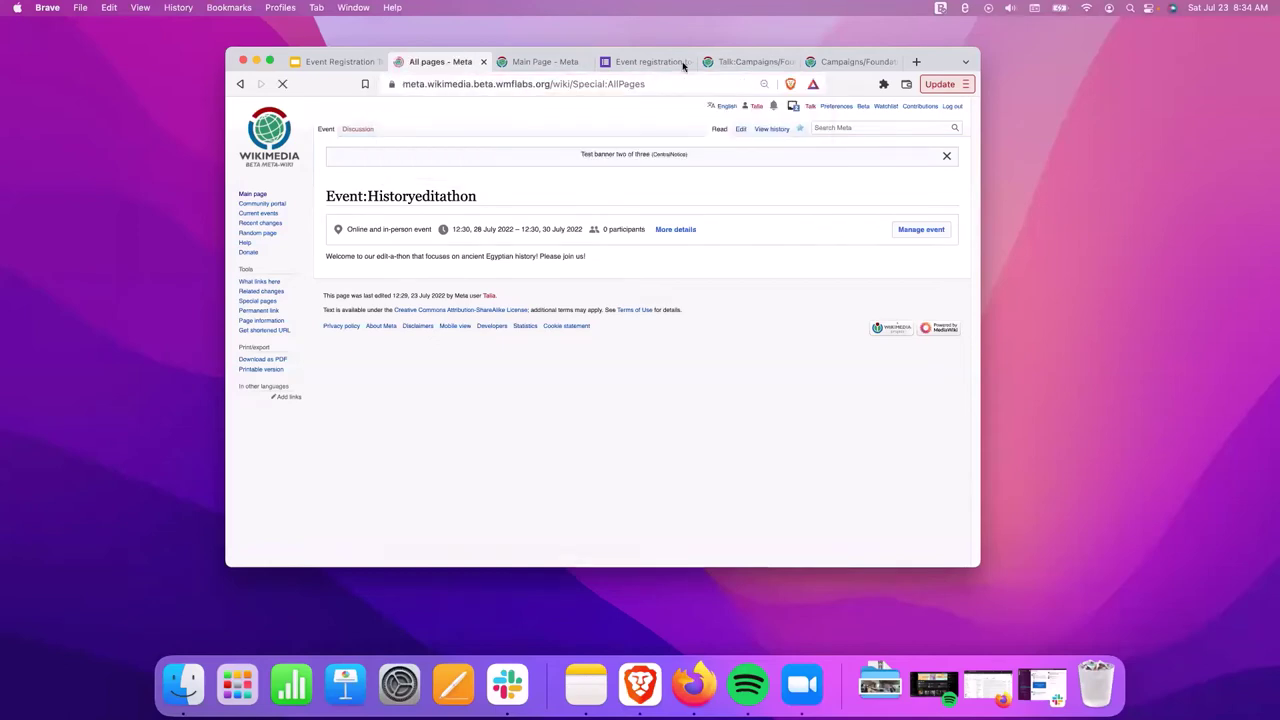
left_click(580, 84)
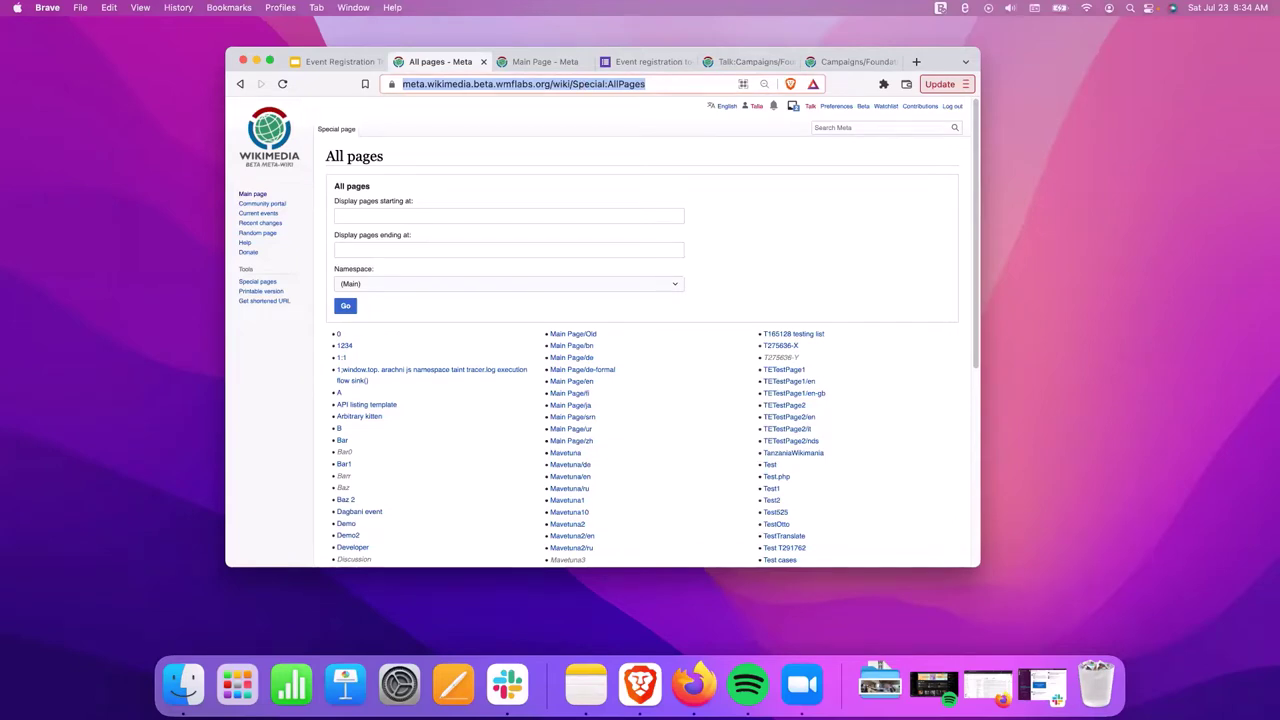
left_click(718, 245)
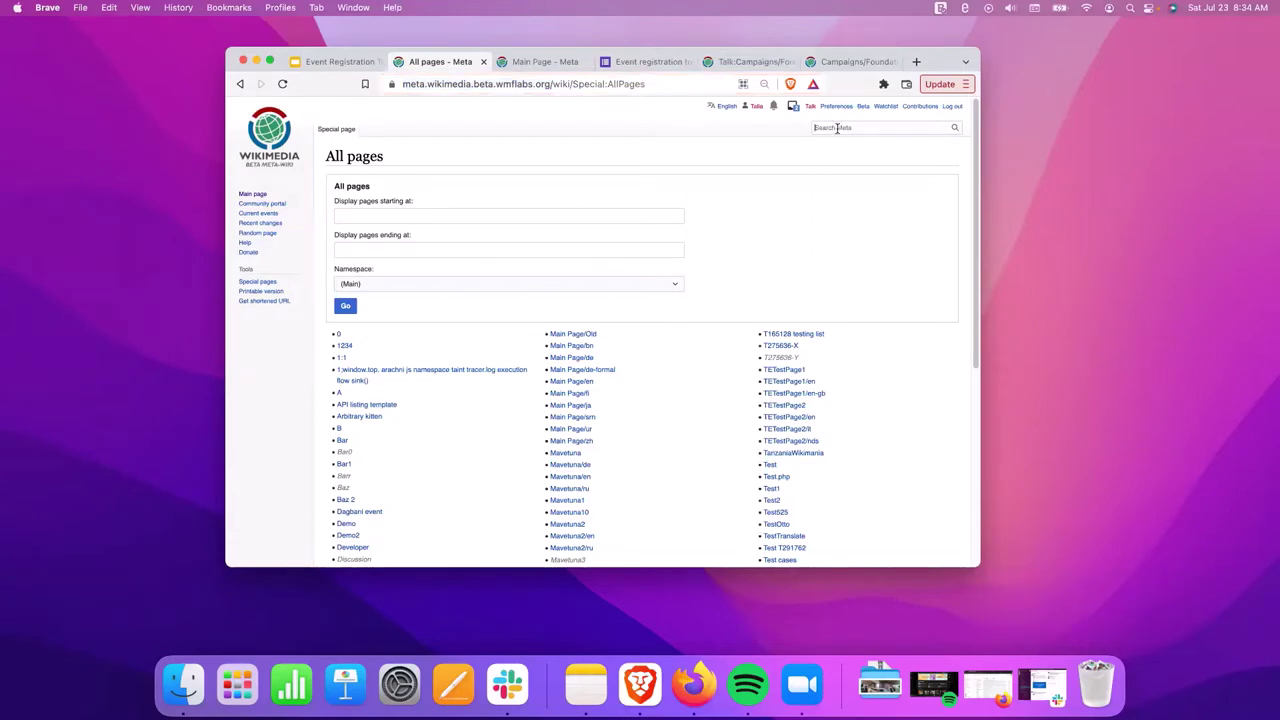
List all pages in the Event namespace.
left_click(837, 128)
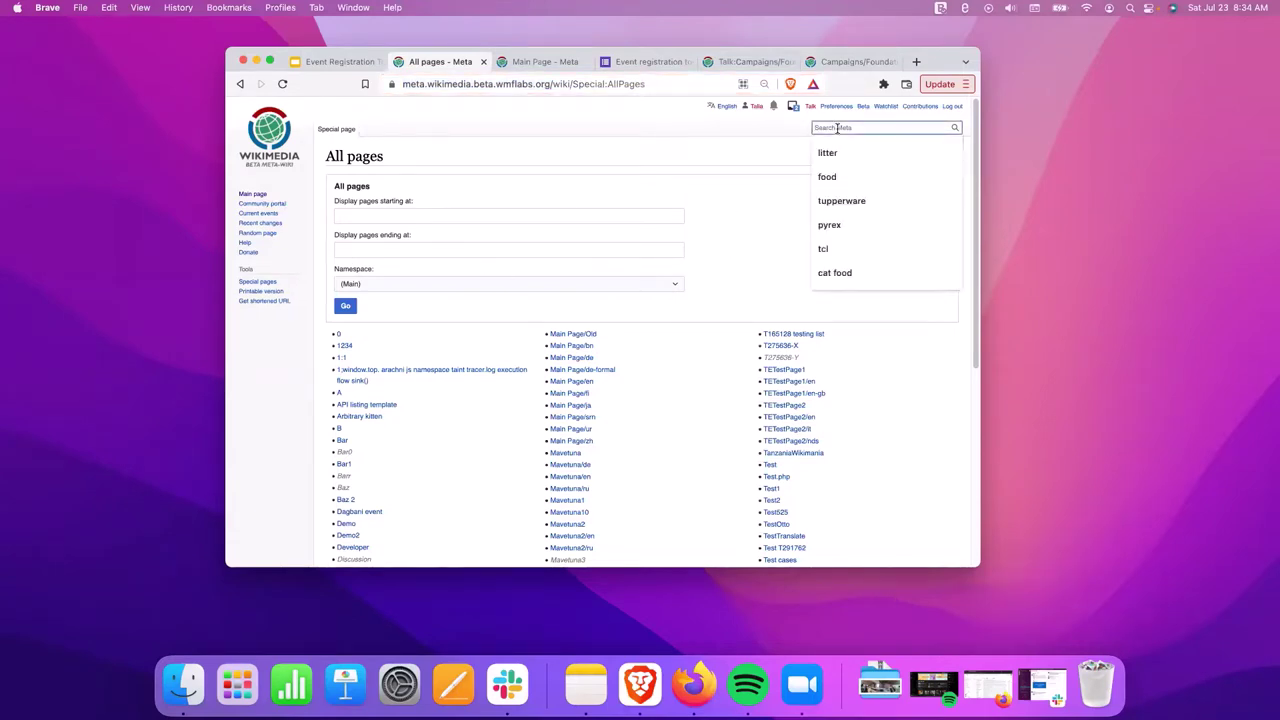
type("Event:")
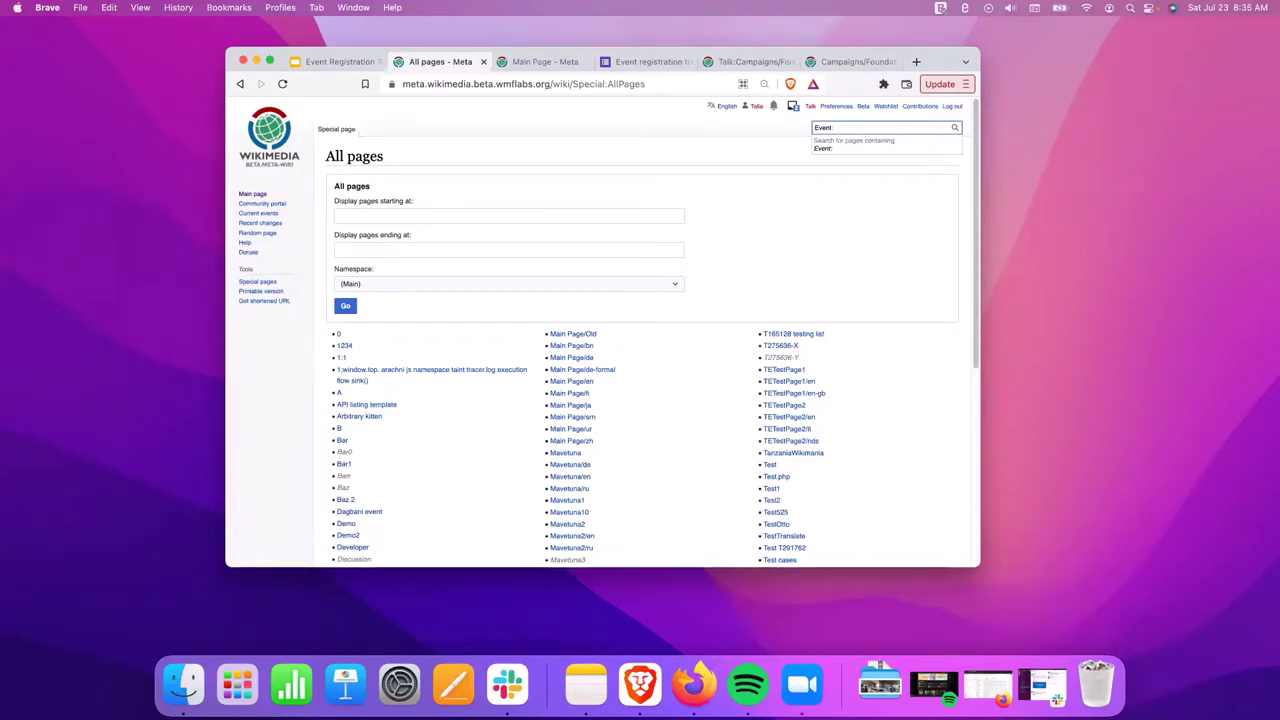
left_click(428, 288)
scroll(386, 478, "down", 3)
scroll(386, 478, "down", 5)
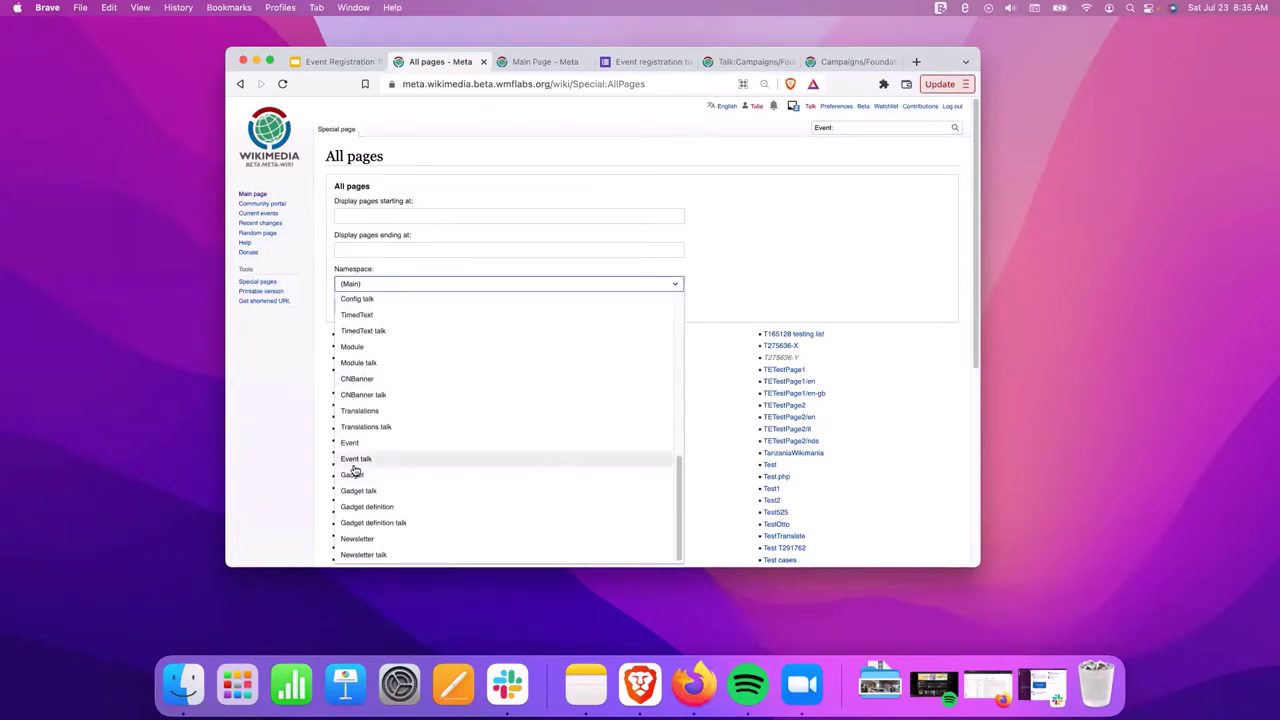
scroll(353, 470, "down", 2)
left_click(374, 443)
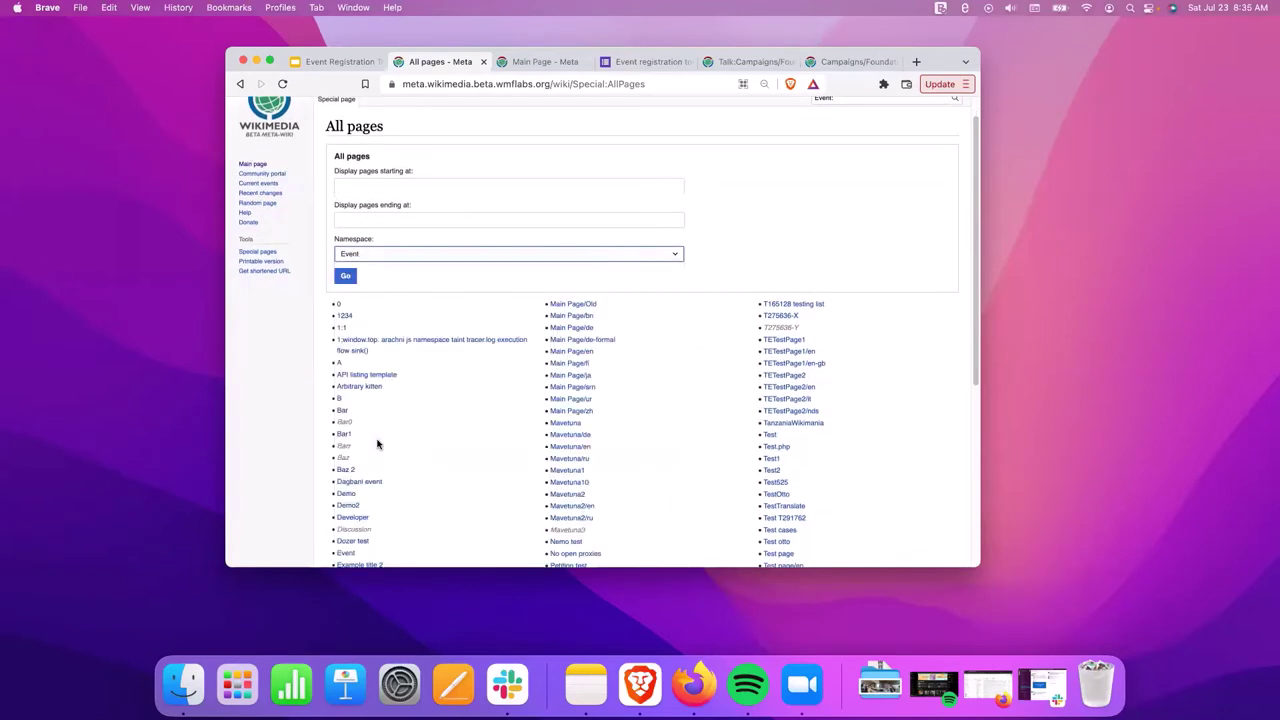
left_click(350, 276)
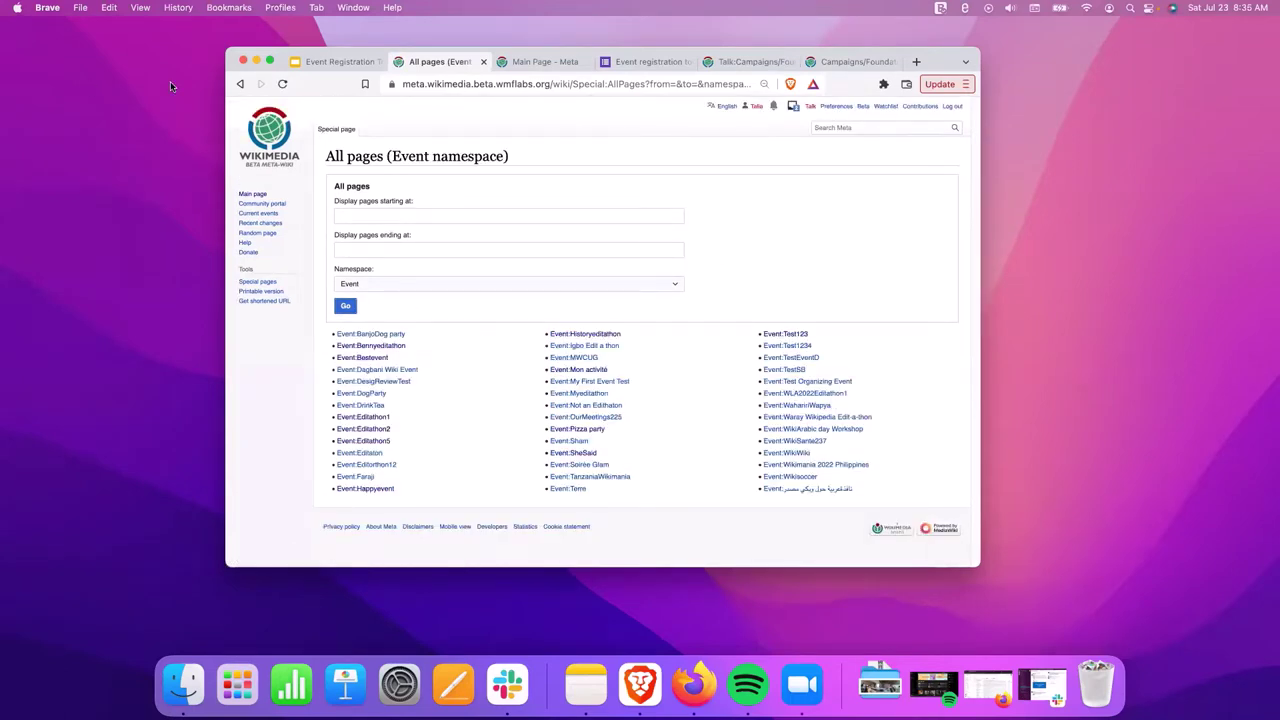
Keep Event as the namespace and reload the event page list.
left_click(446, 283)
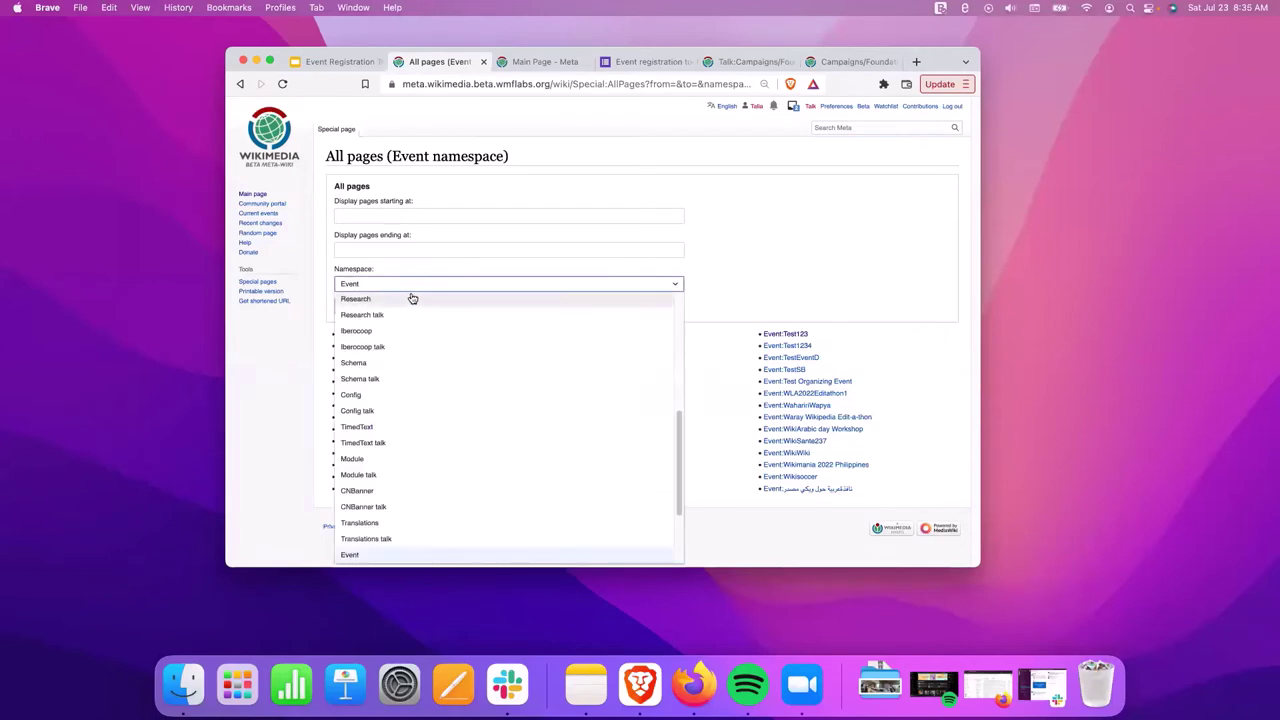
left_click_drag(383, 271, 325, 270)
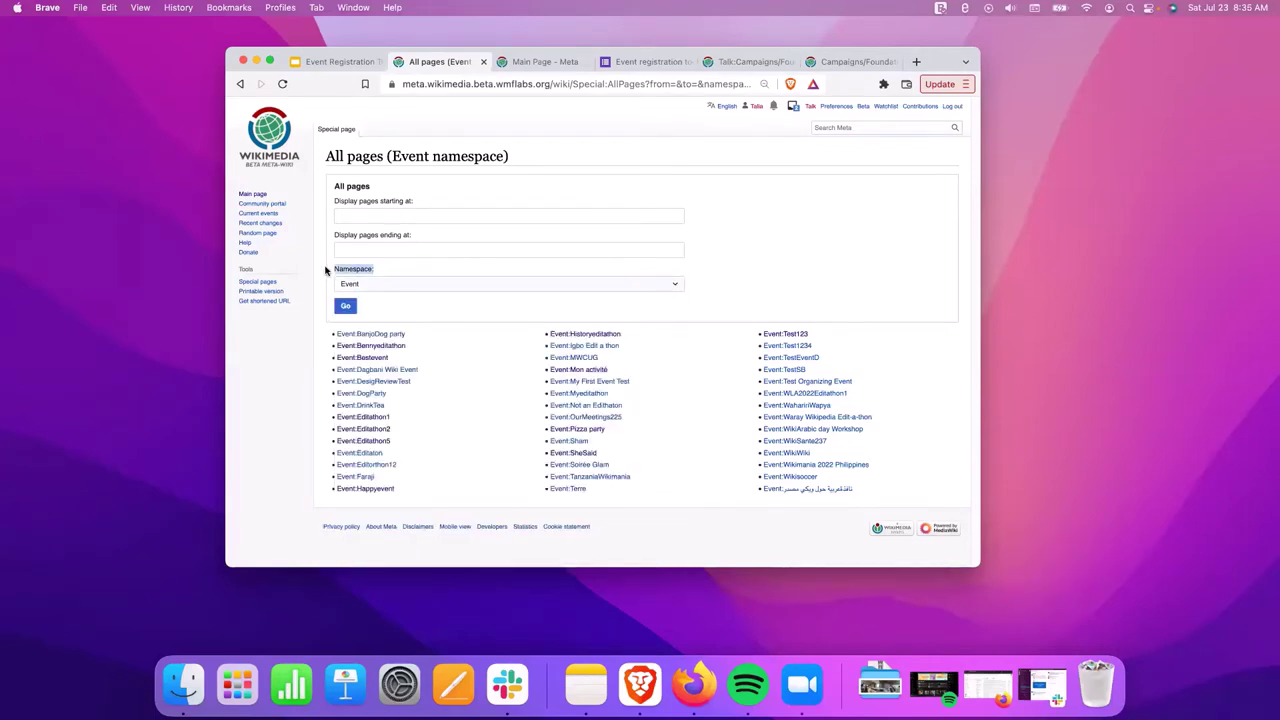
left_click(366, 287)
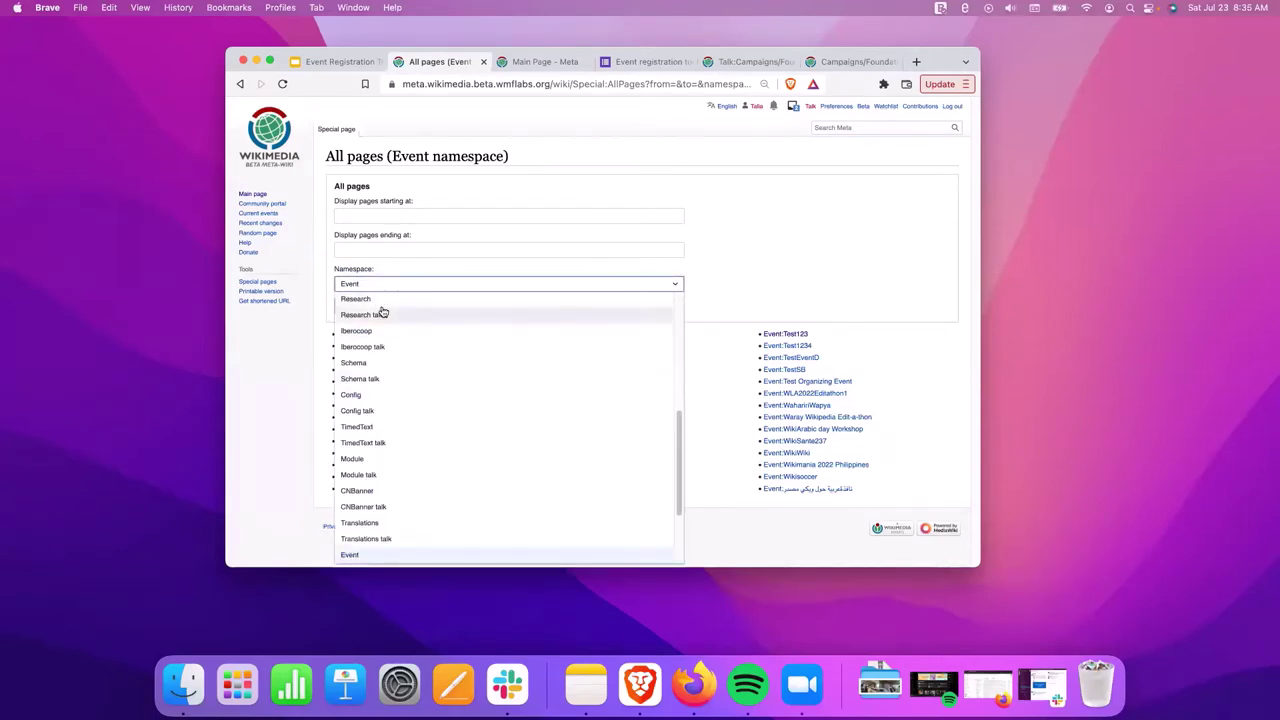
scroll(384, 340, "up", 15)
scroll(389, 471, "down", 3)
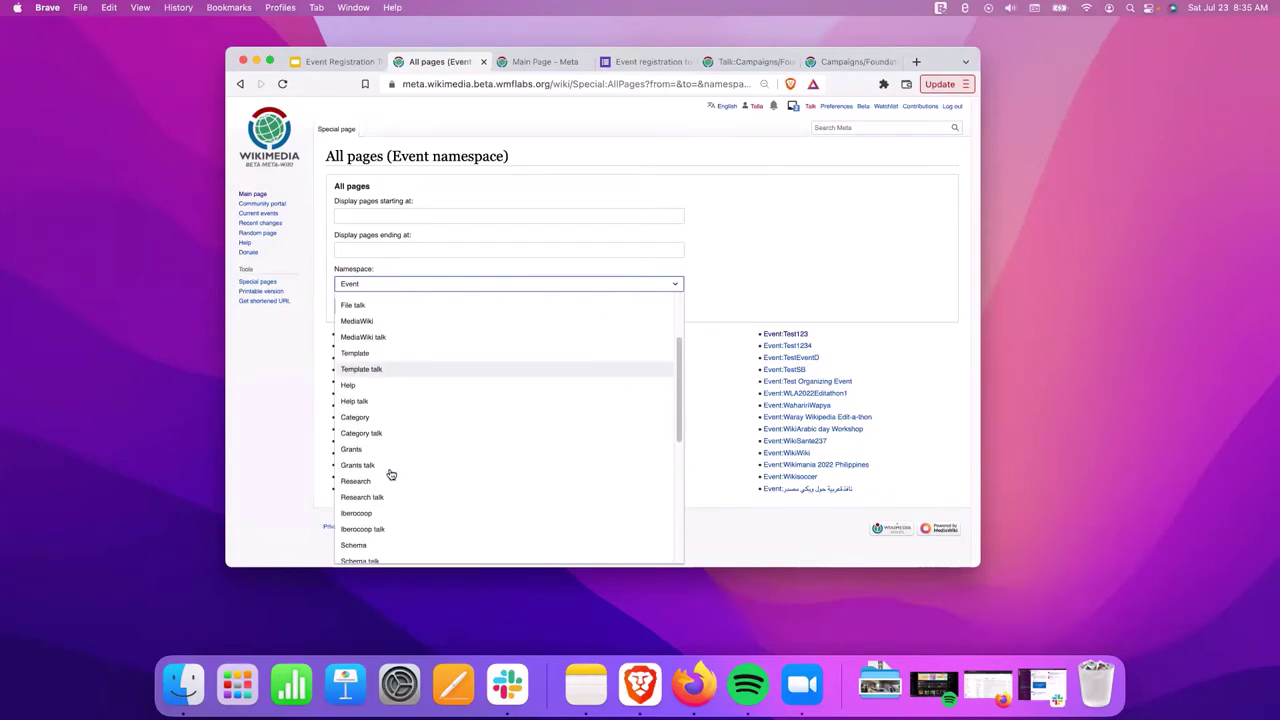
scroll(391, 474, "down", 6)
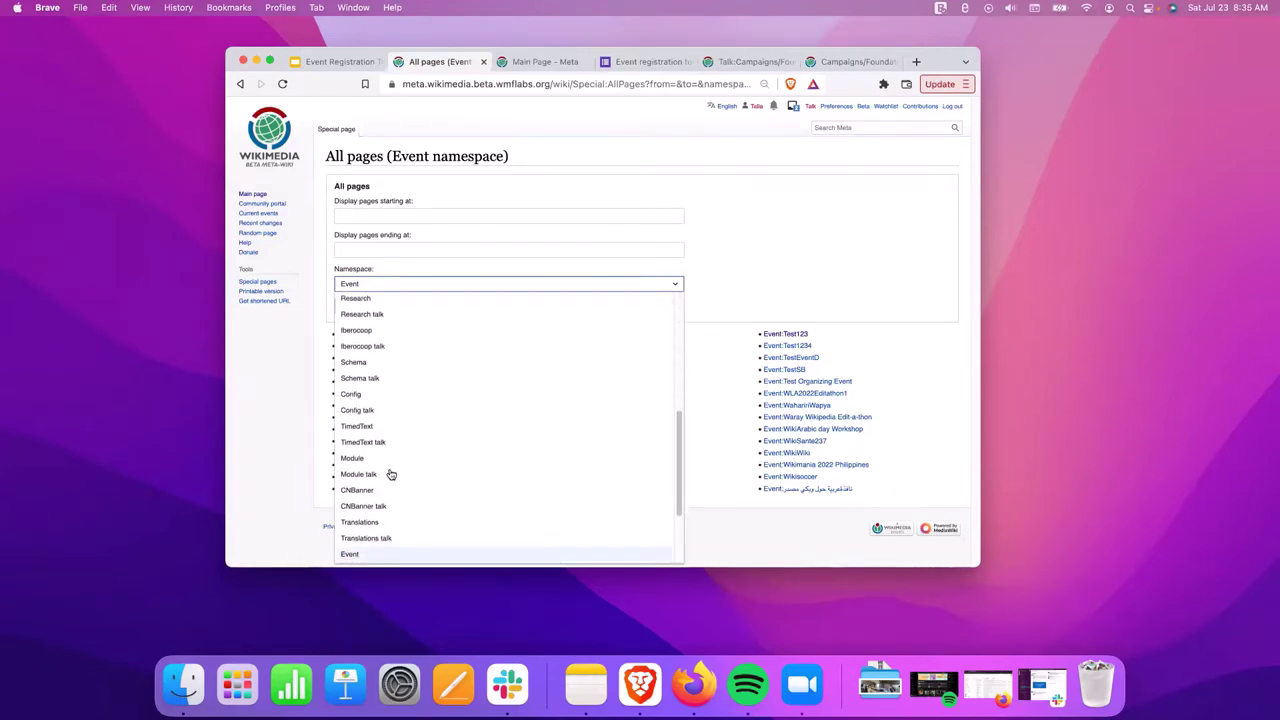
scroll(391, 474, "down", 3)
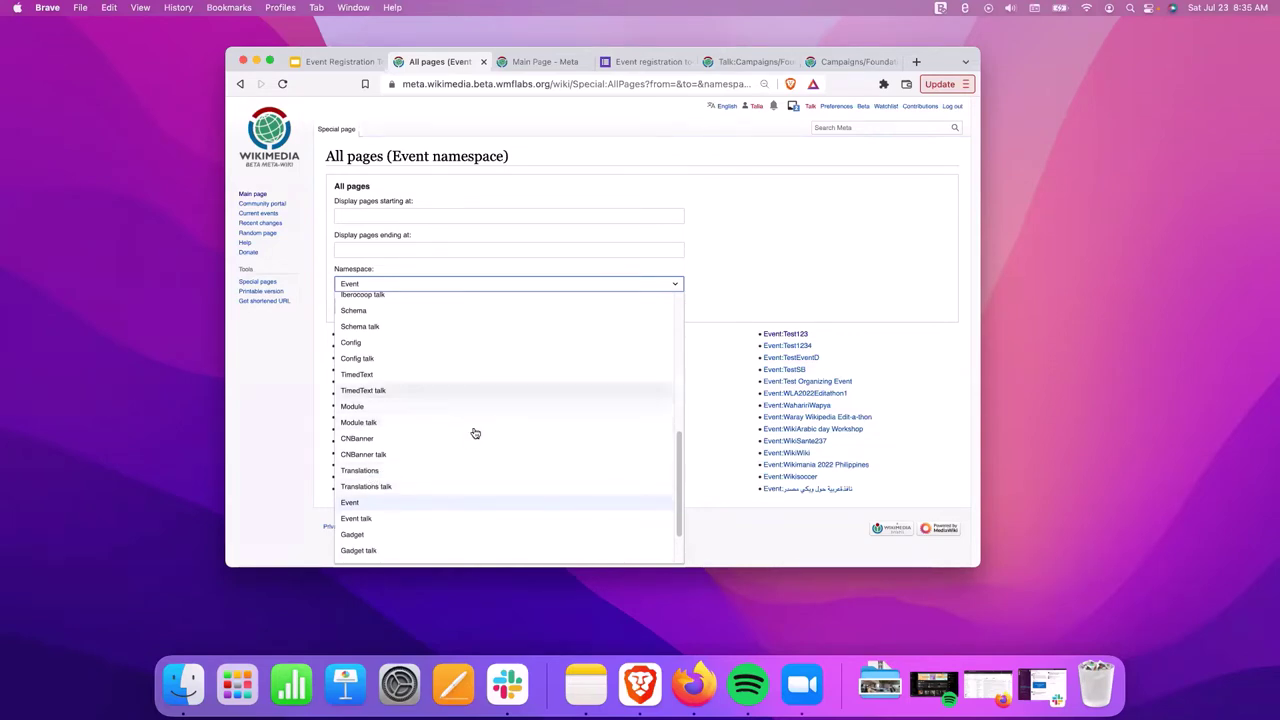
left_click(384, 506)
left_click(346, 306)
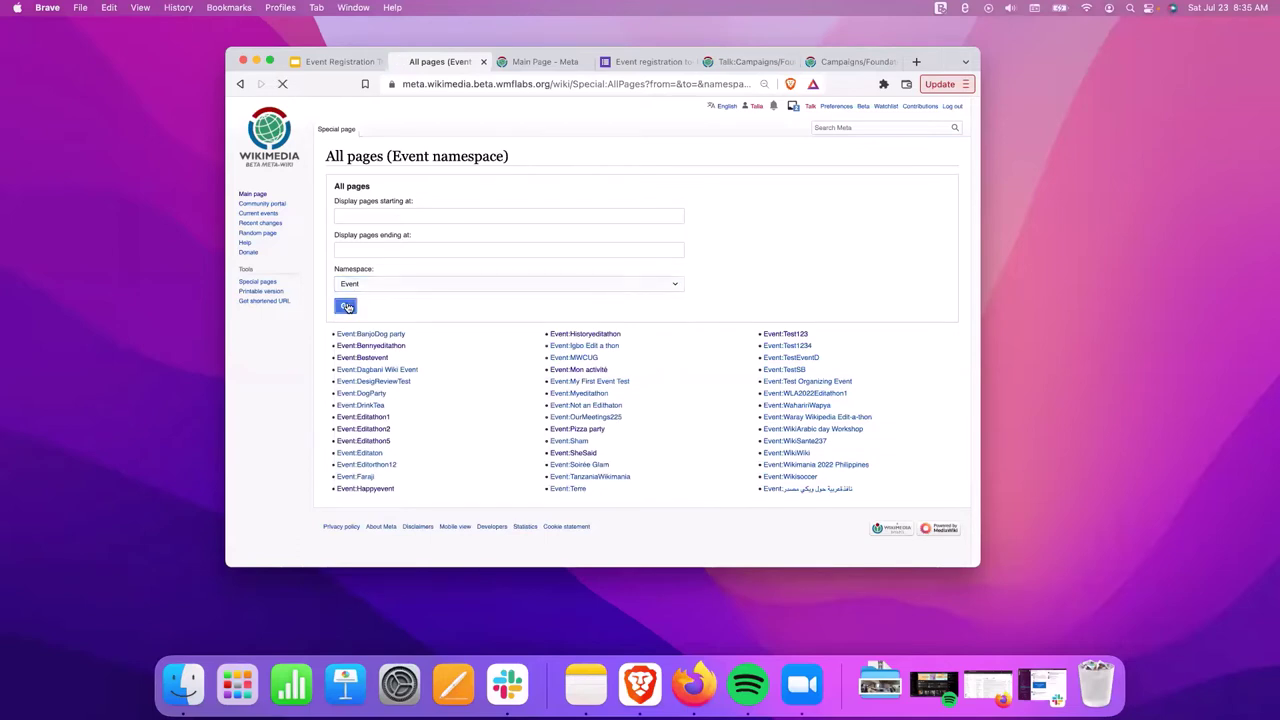
Copy the list's page address and open the Event:Igbo Edit a thon page.
right_click(527, 85)
left_click(565, 176)
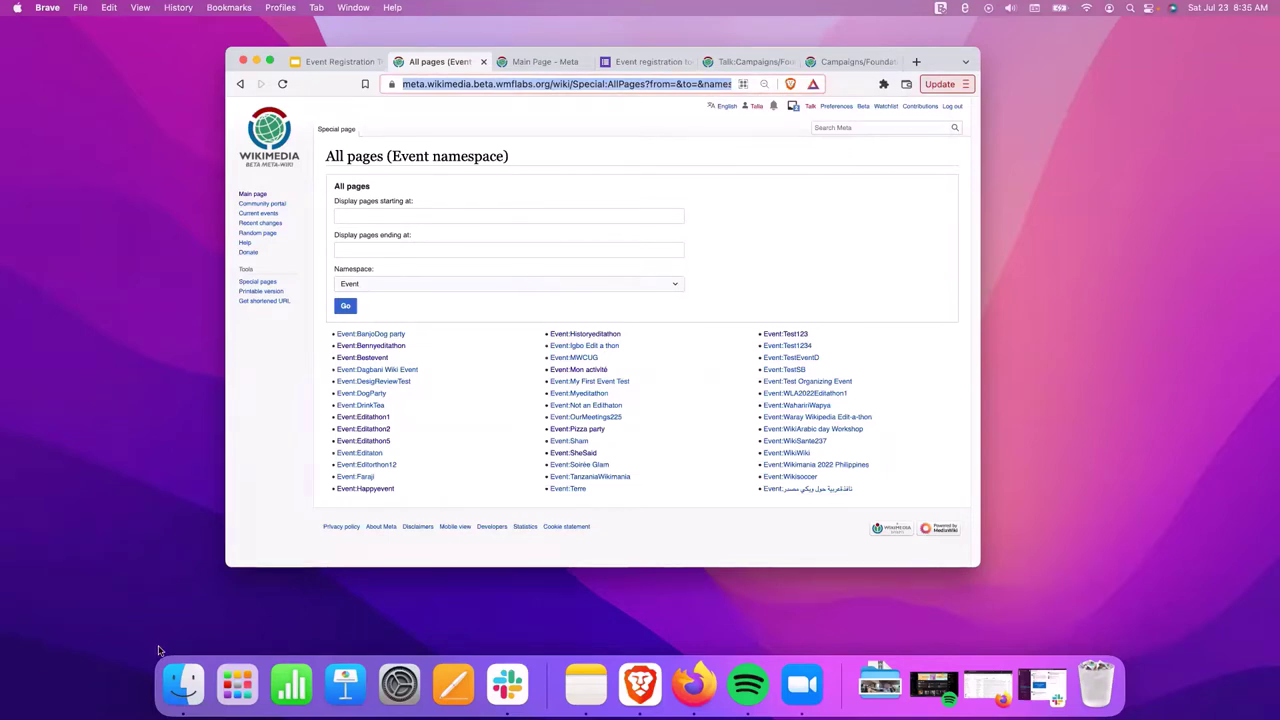
left_click(651, 537)
left_click_drag(880, 489, 326, 342)
left_click(500, 418)
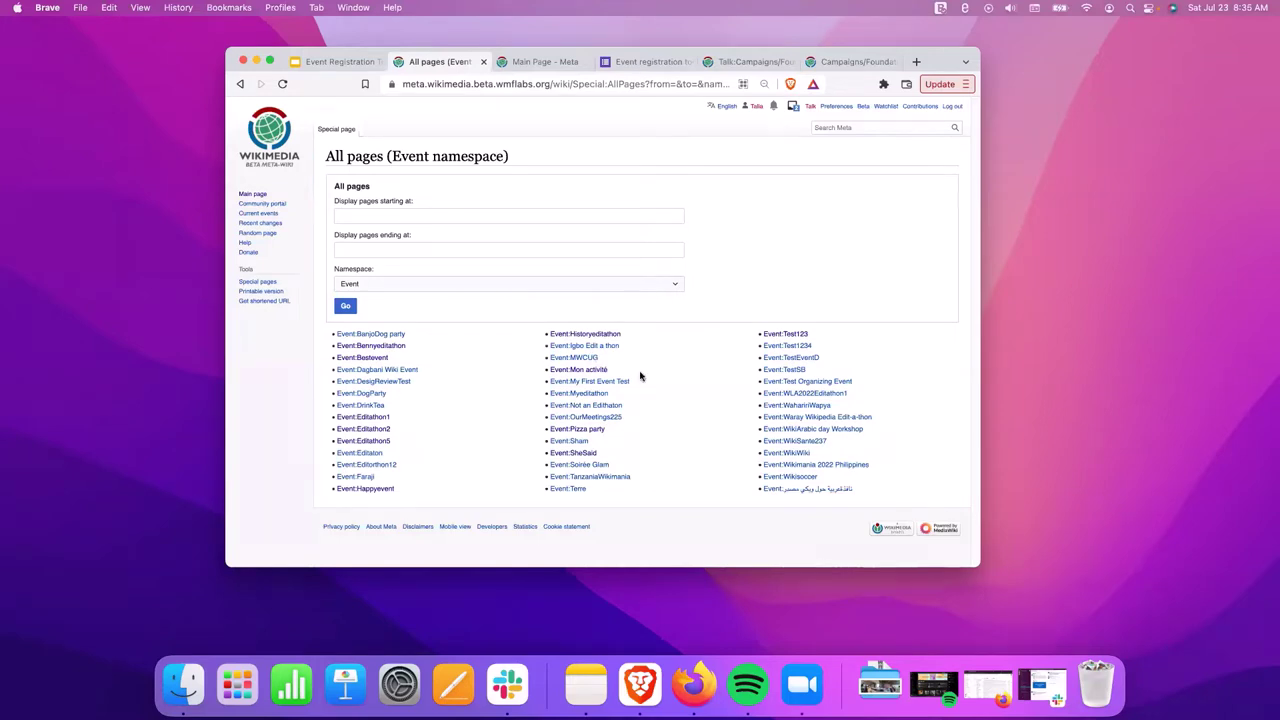
left_click(619, 349)
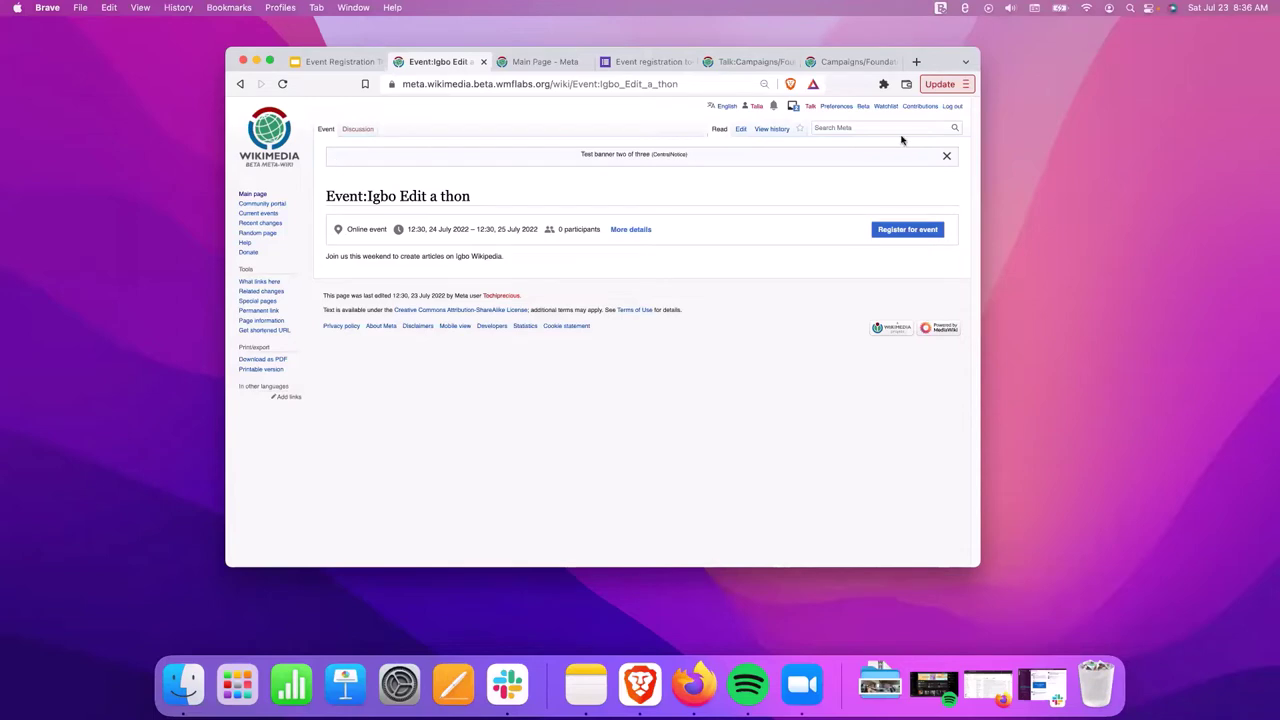
Register for the Igbo Edit a thon and reload so it shows 1 participant.
left_click(775, 129)
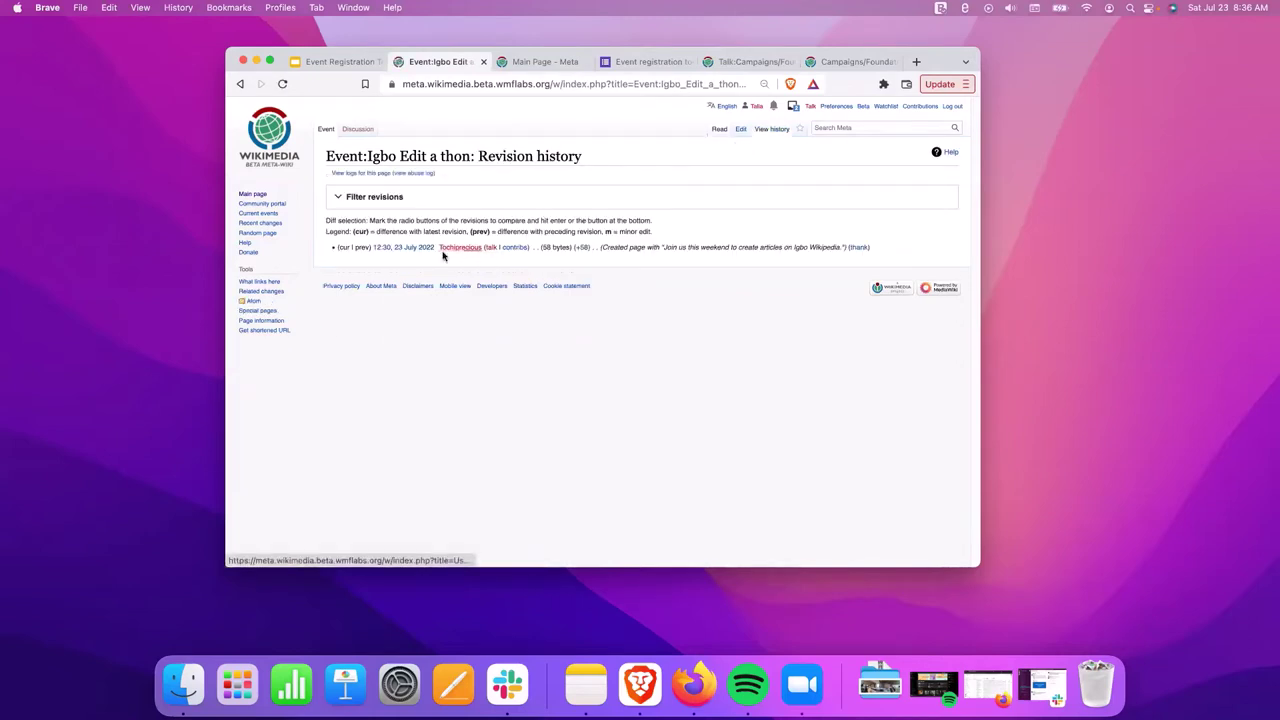
left_click(241, 84)
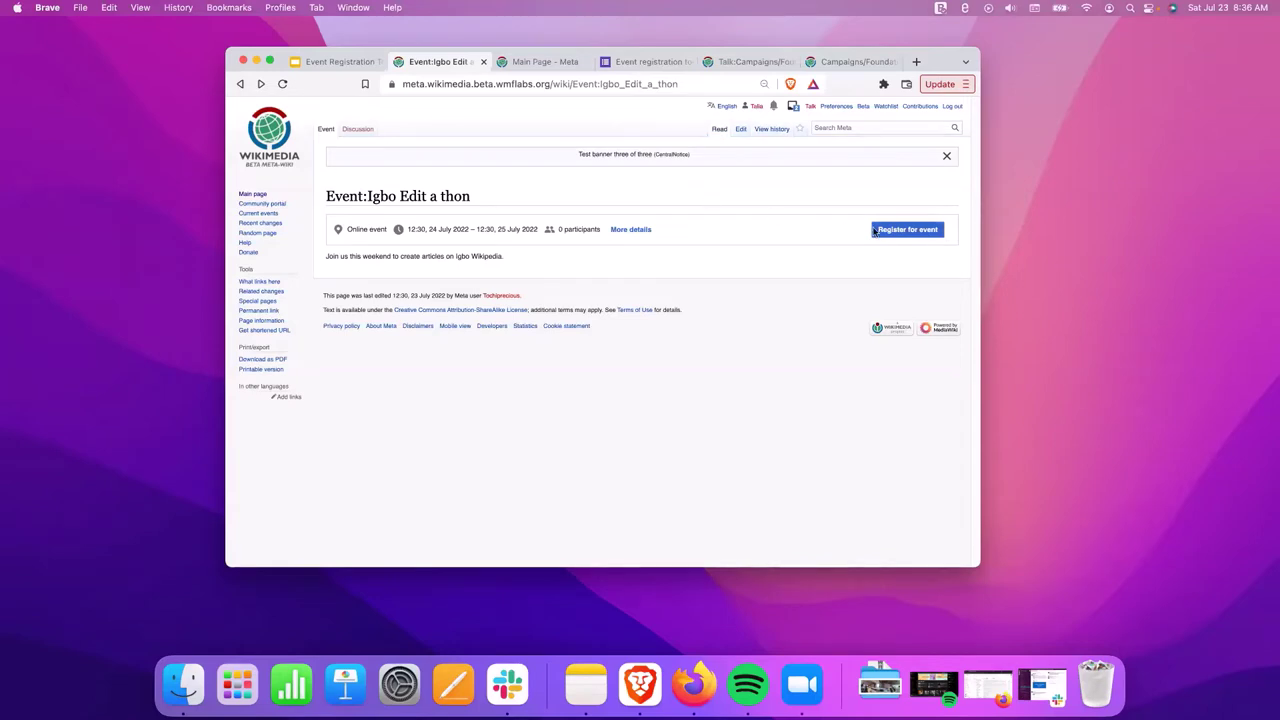
left_click(905, 231)
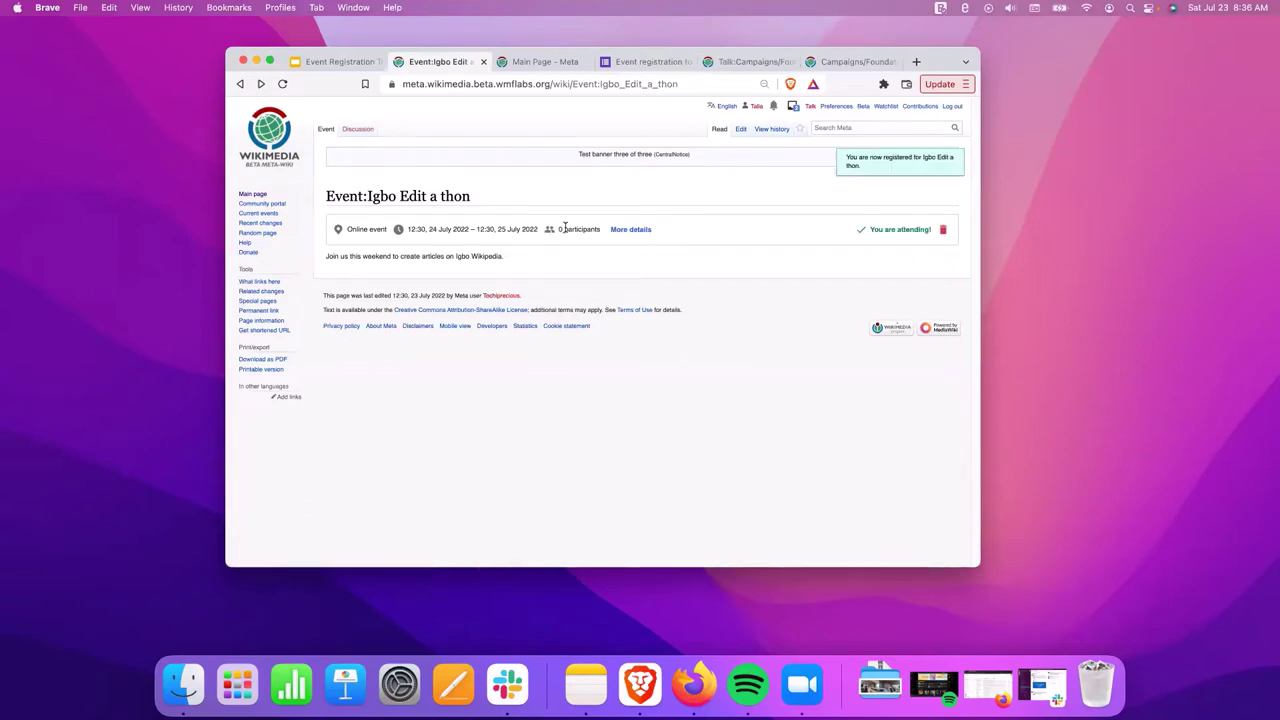
left_click_drag(558, 229, 599, 231)
left_click(283, 85)
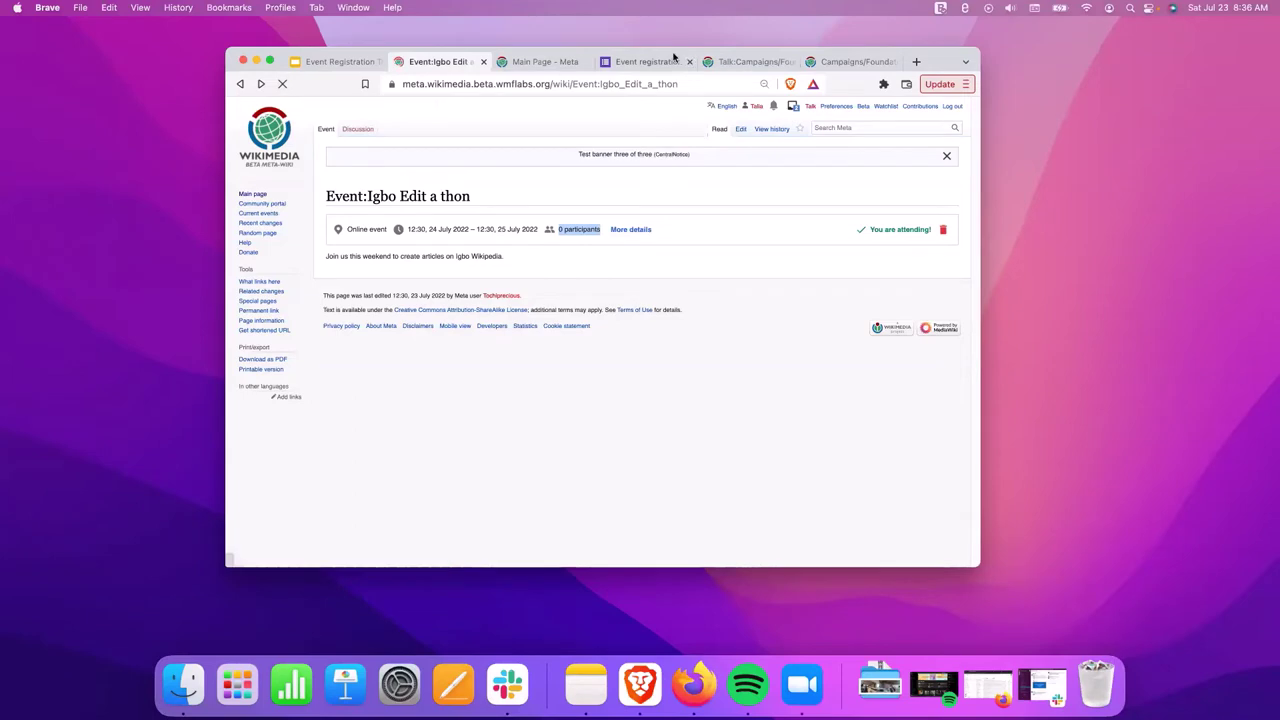
Cancel the Igbo Edit a thon registration, register again, and reload the page.
left_click(612, 230)
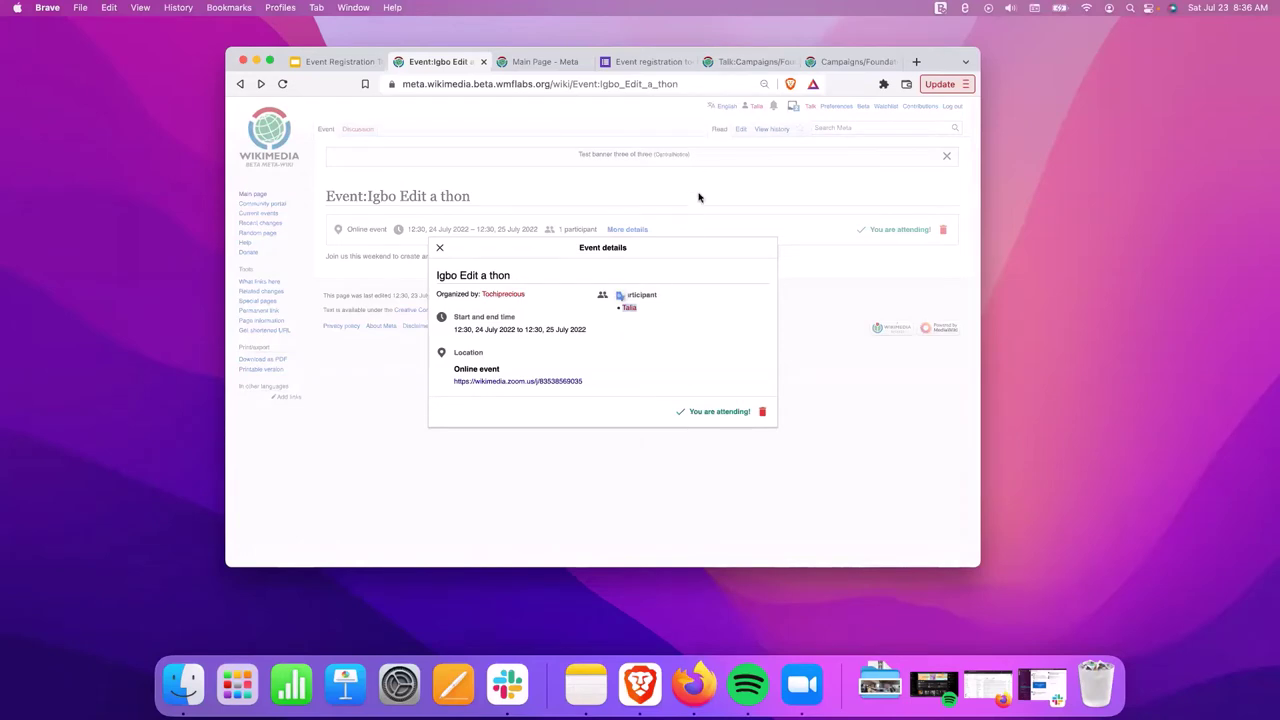
left_click(439, 248)
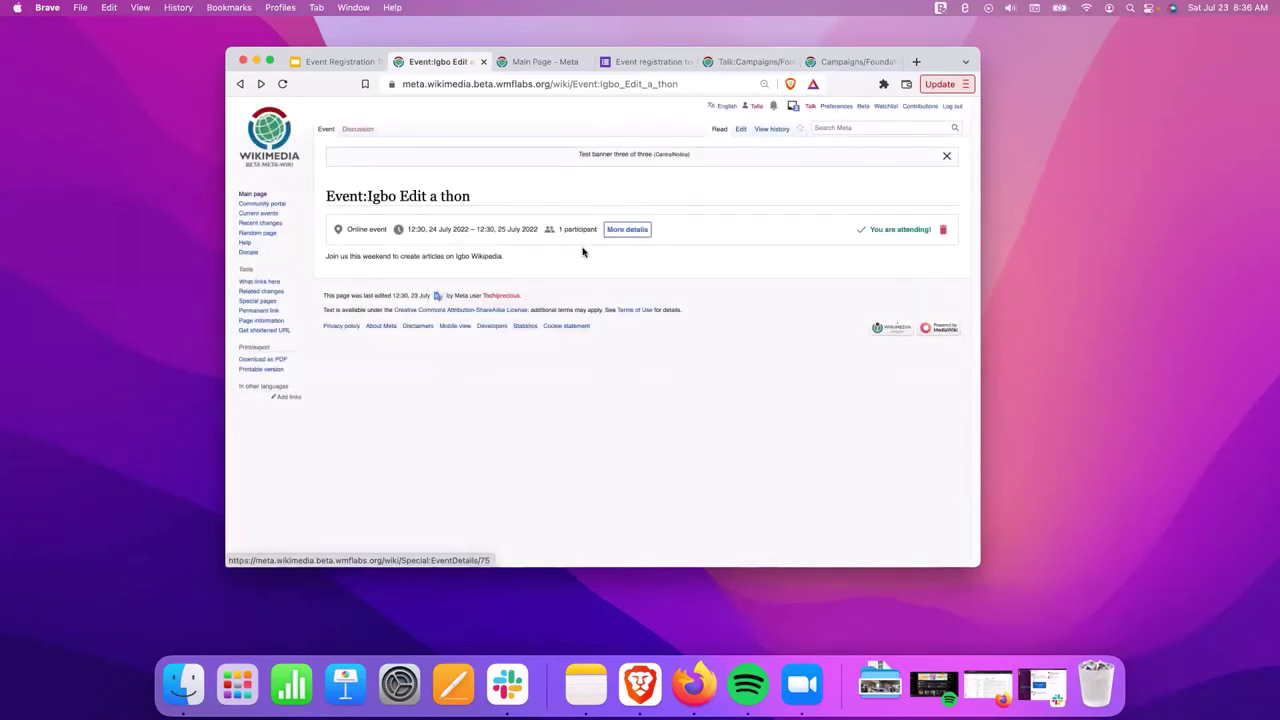
left_click(942, 230)
left_click(634, 354)
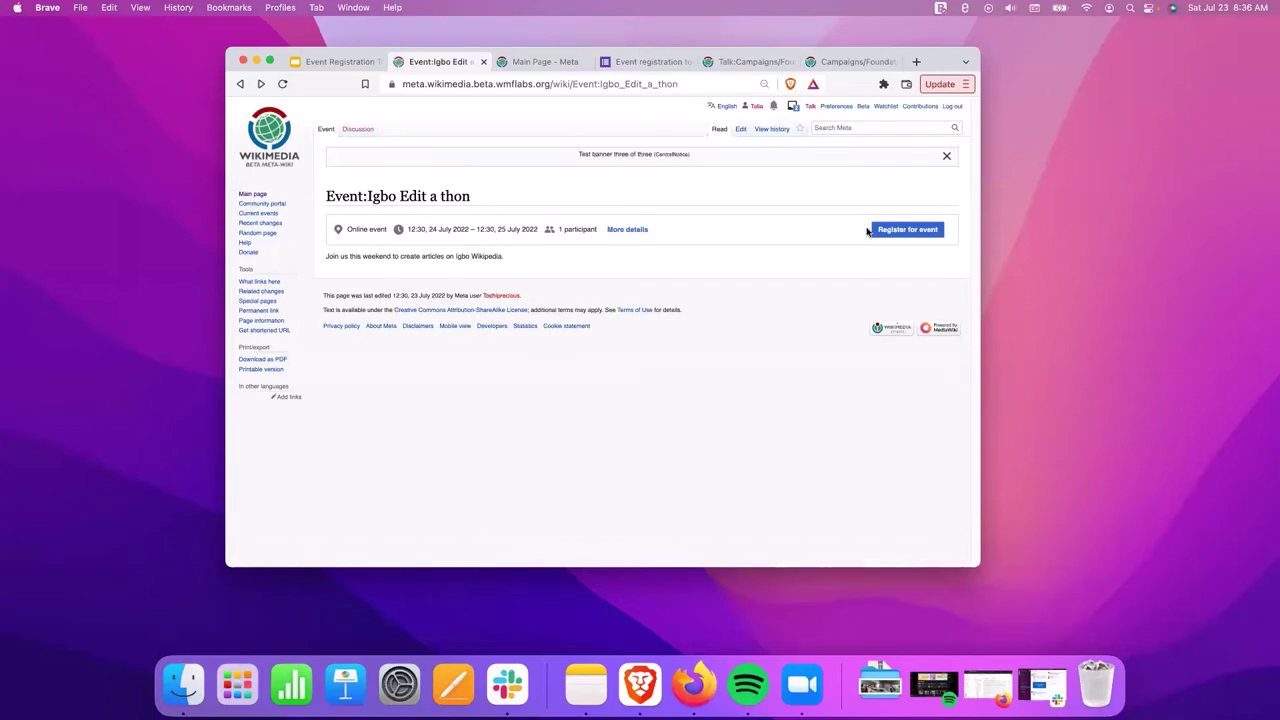
left_click(914, 233)
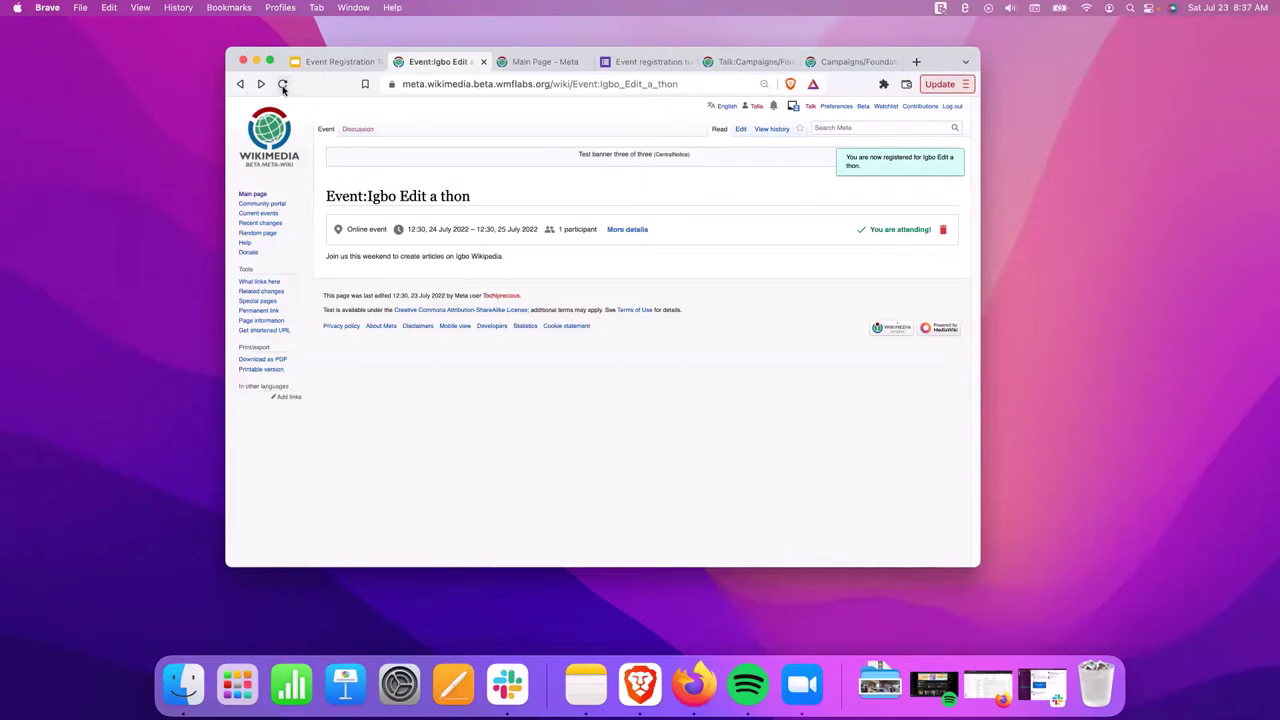
left_click(283, 85)
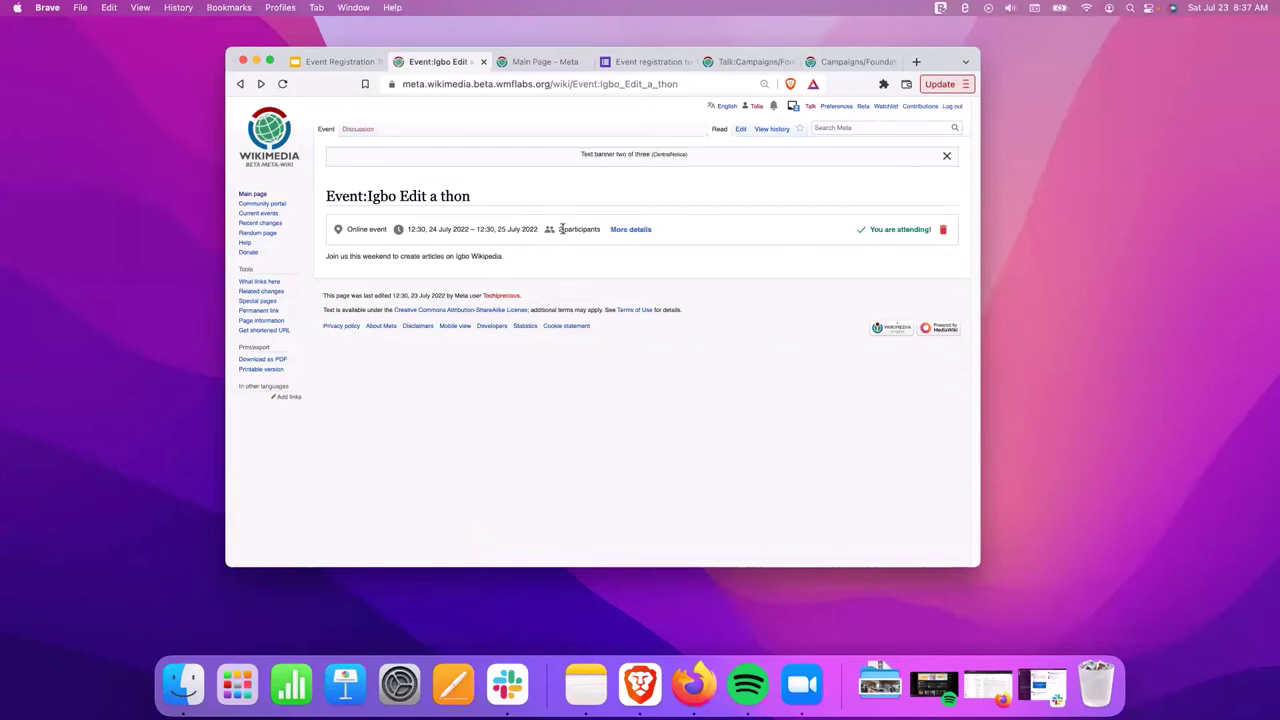
Check the event's participants in its details and copy the page address.
left_click(630, 230)
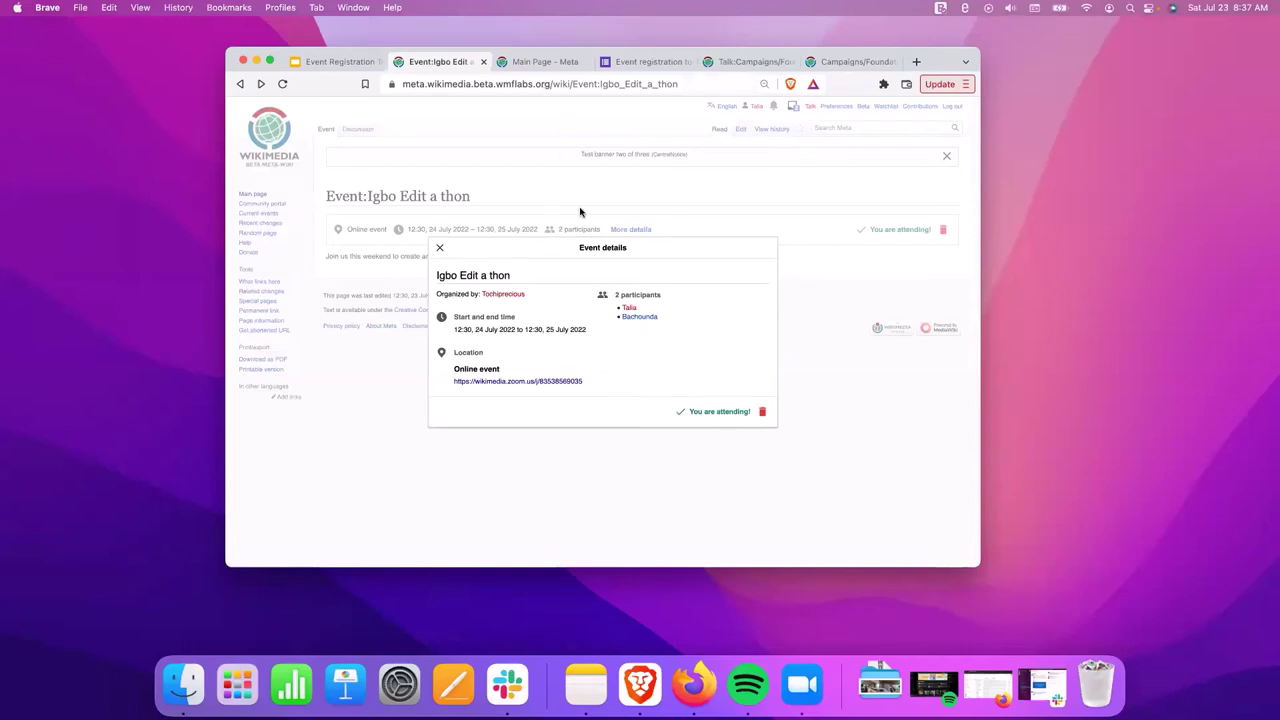
right_click(491, 82)
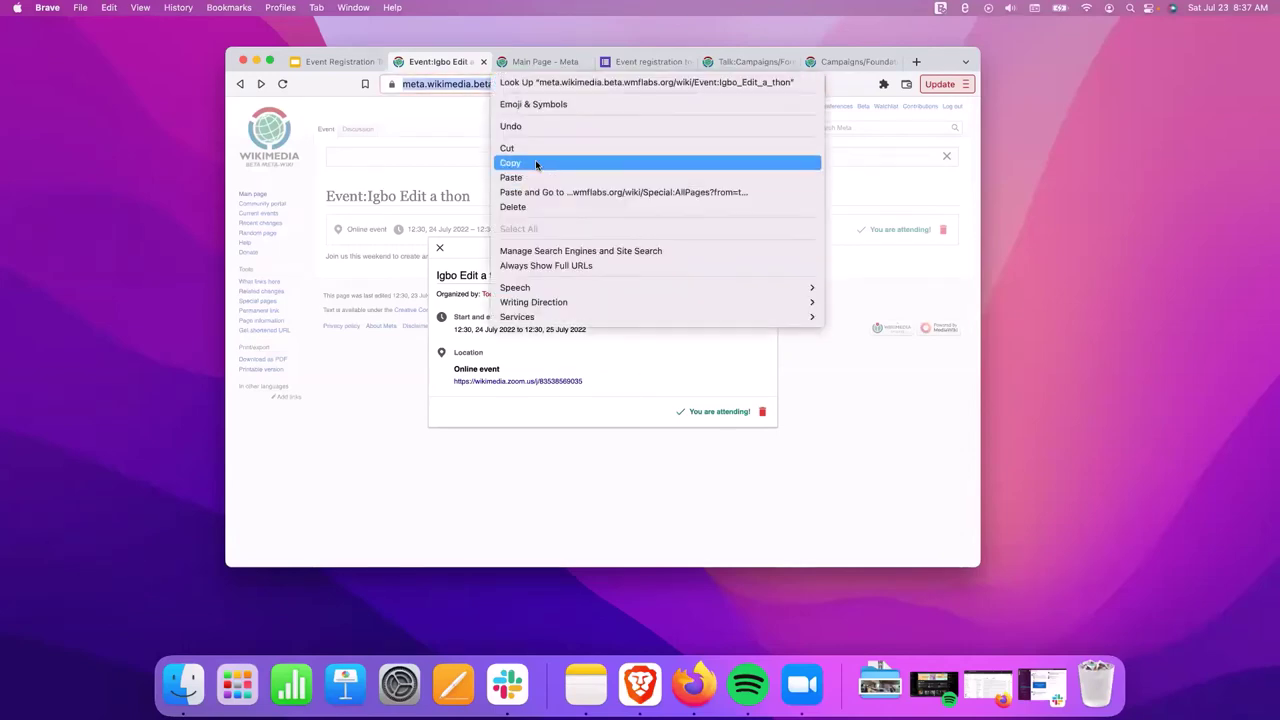
left_click(535, 168)
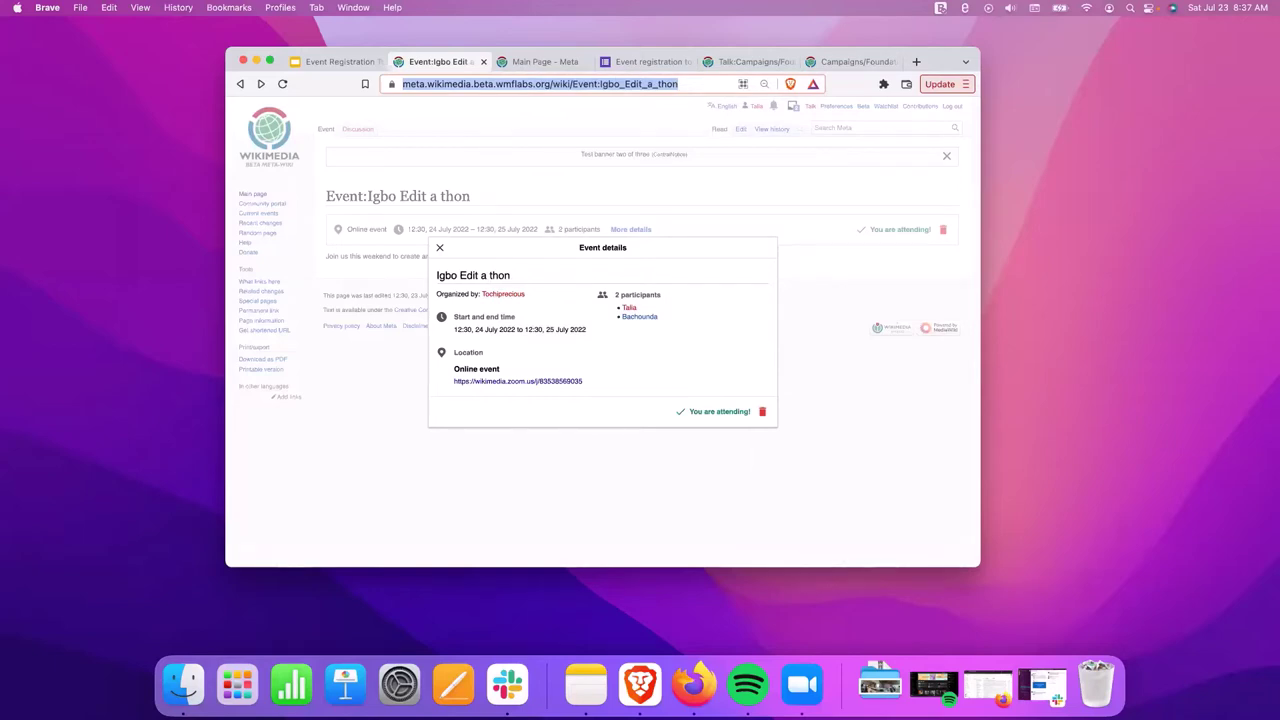
left_click(630, 229)
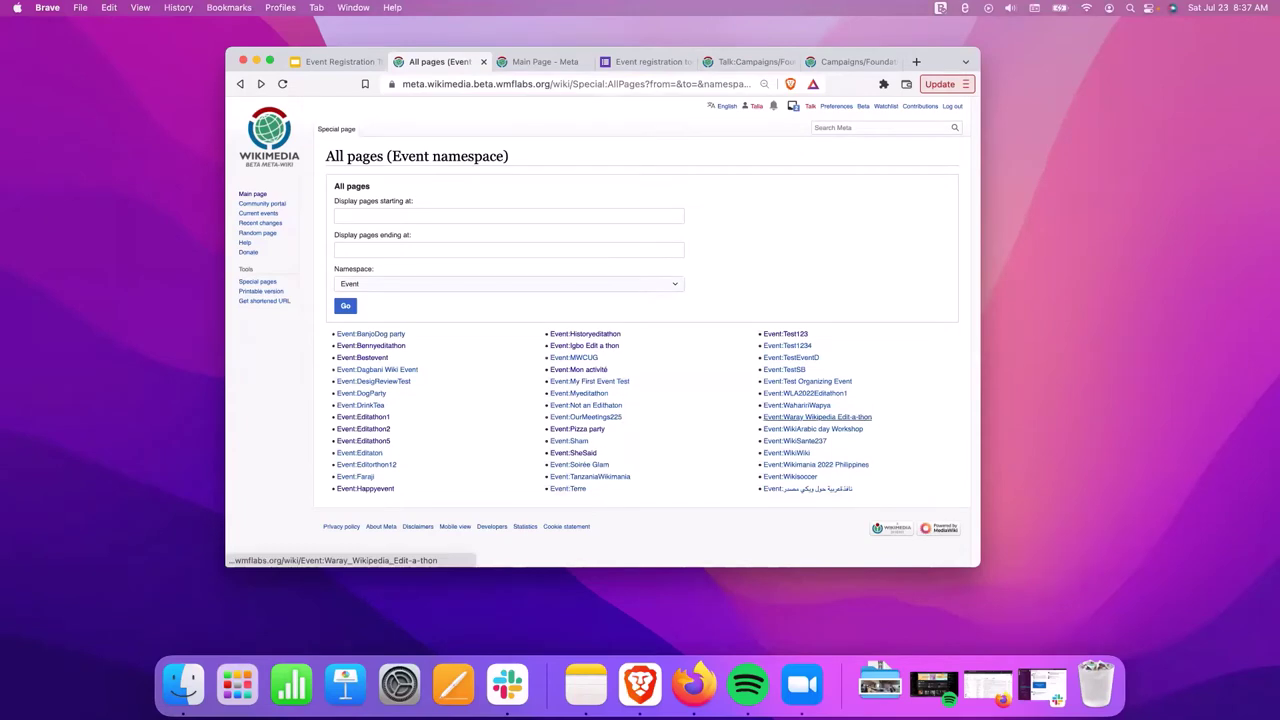
Open the Waray Wikipedia Edit-a-thon page, register, and reload it.
left_click(817, 417)
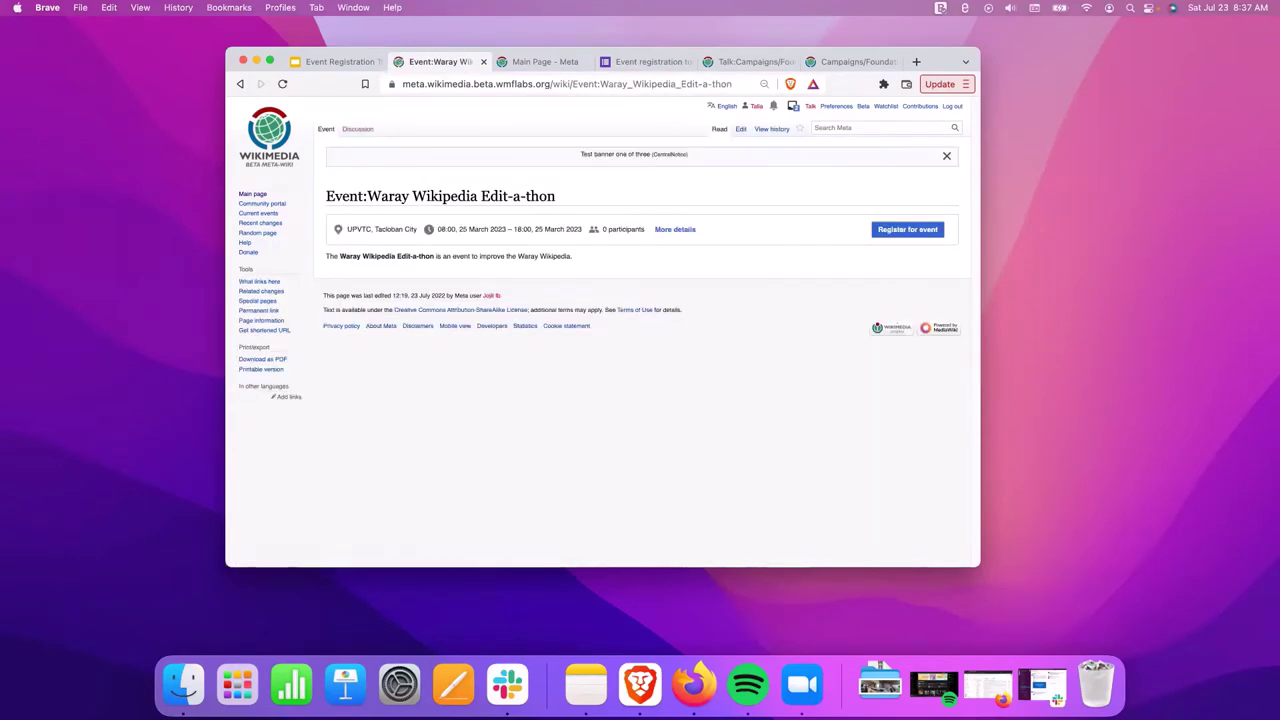
left_click(907, 229)
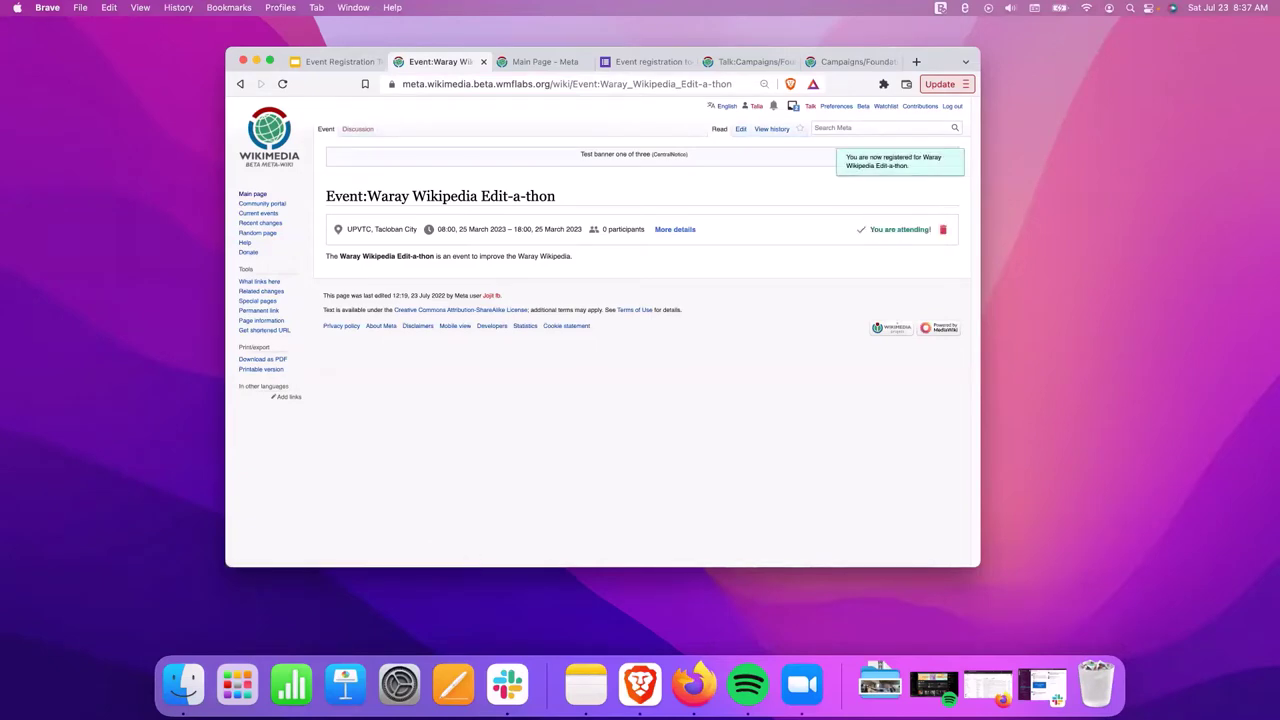
key("super+r")
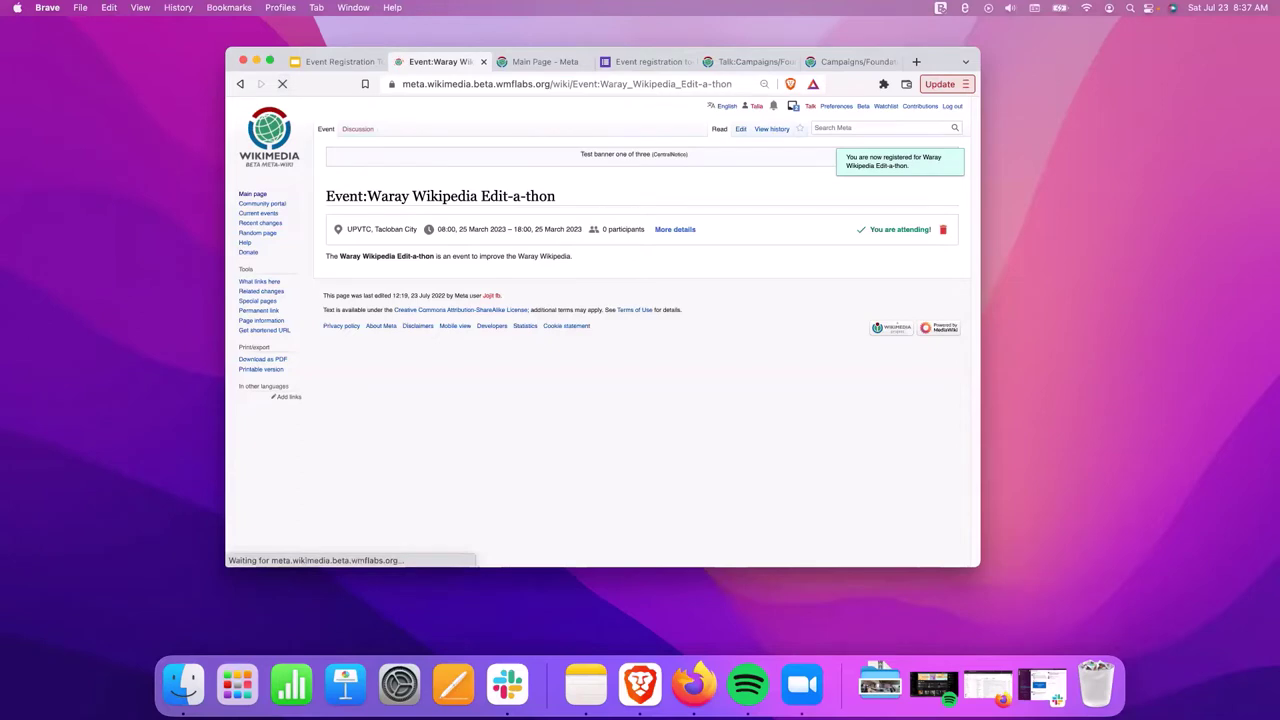
Review the Waray event details, copy its page address, and go back.
left_click(671, 229)
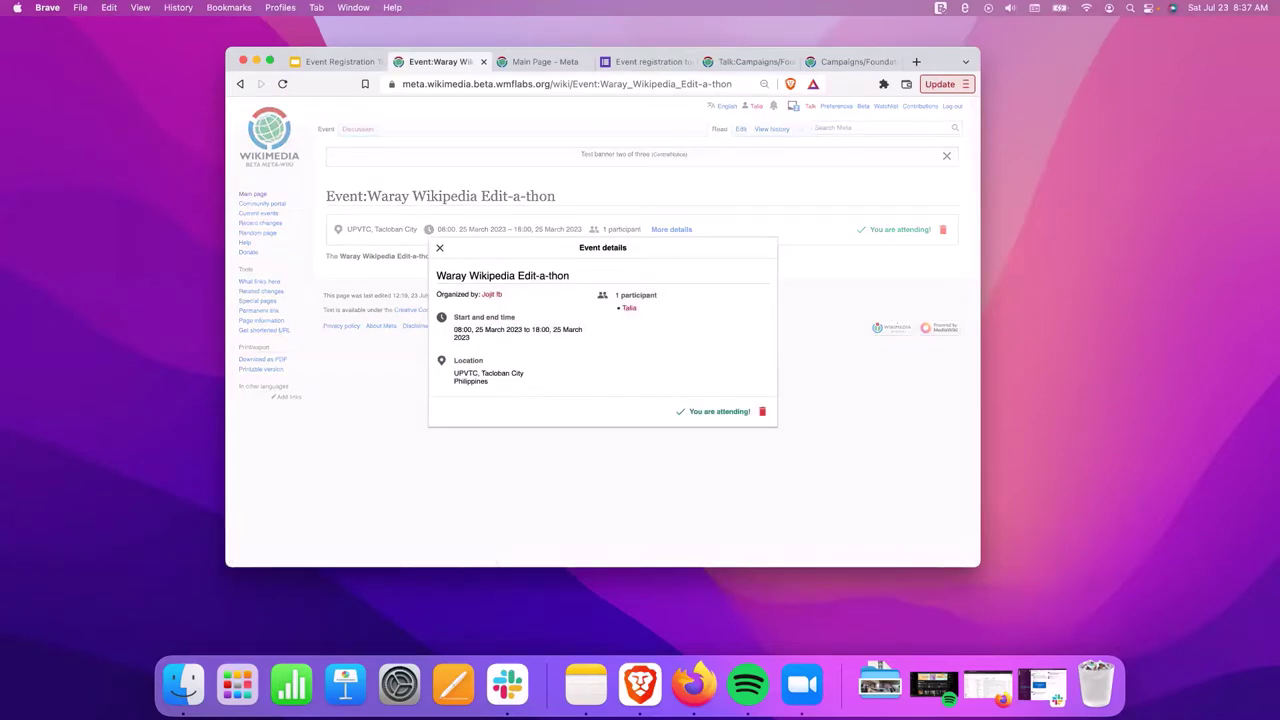
key("Escape")
right_click(482, 84)
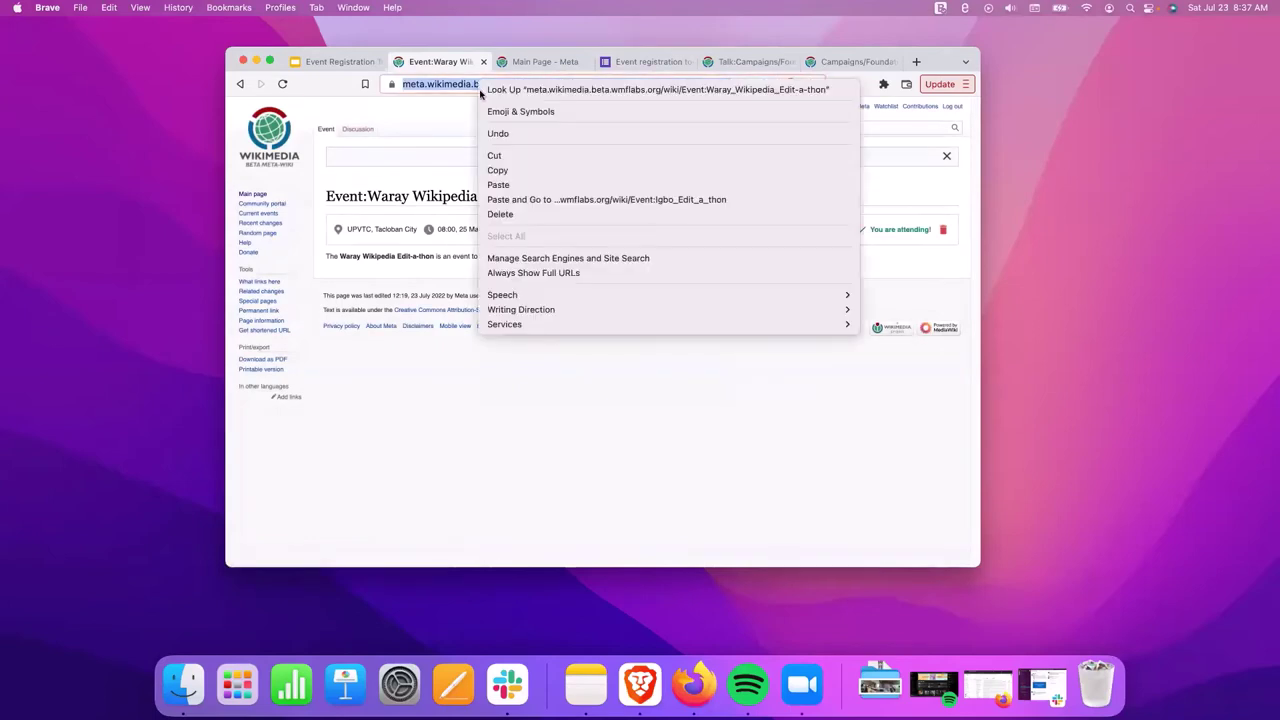
left_click(535, 171)
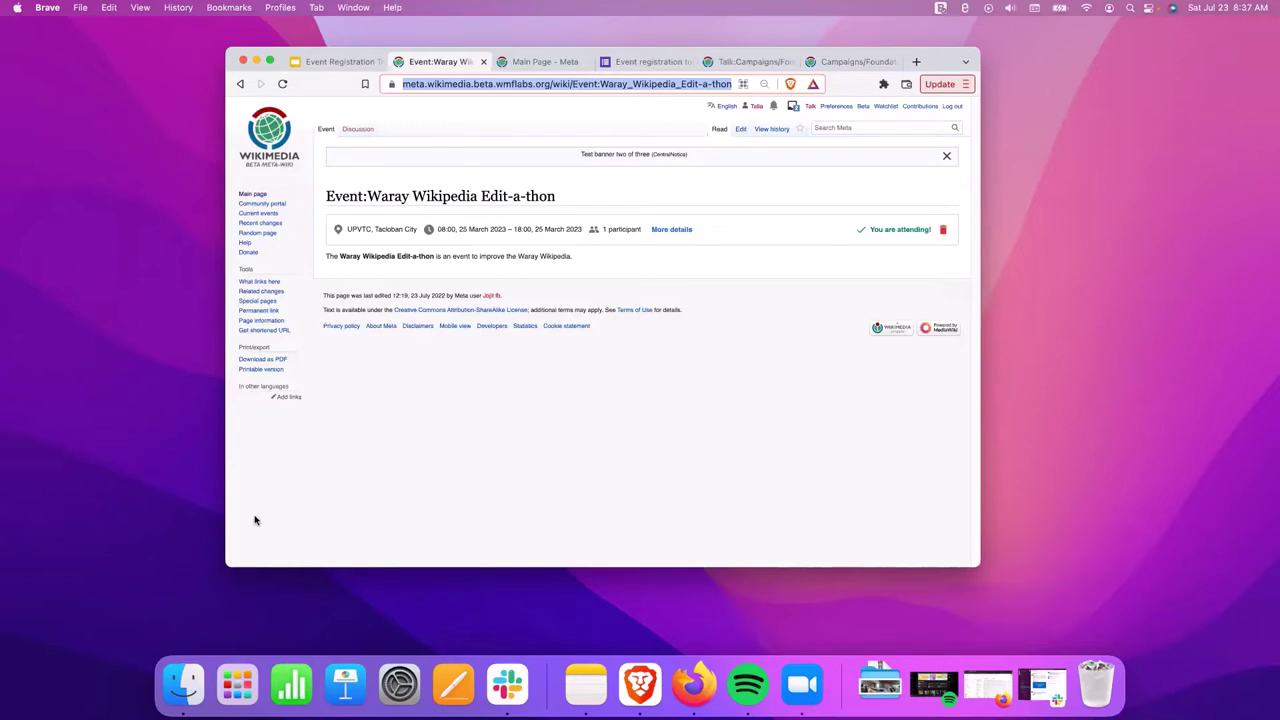
left_click(241, 86)
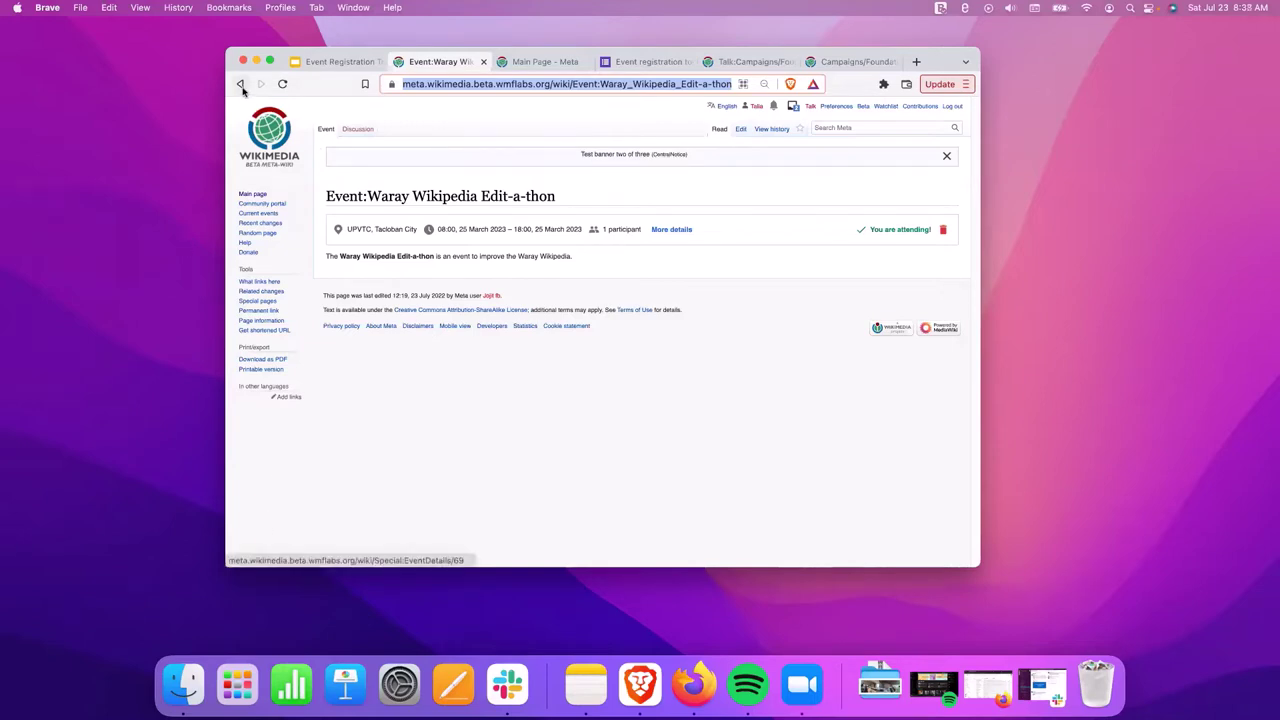
left_click(331, 62)
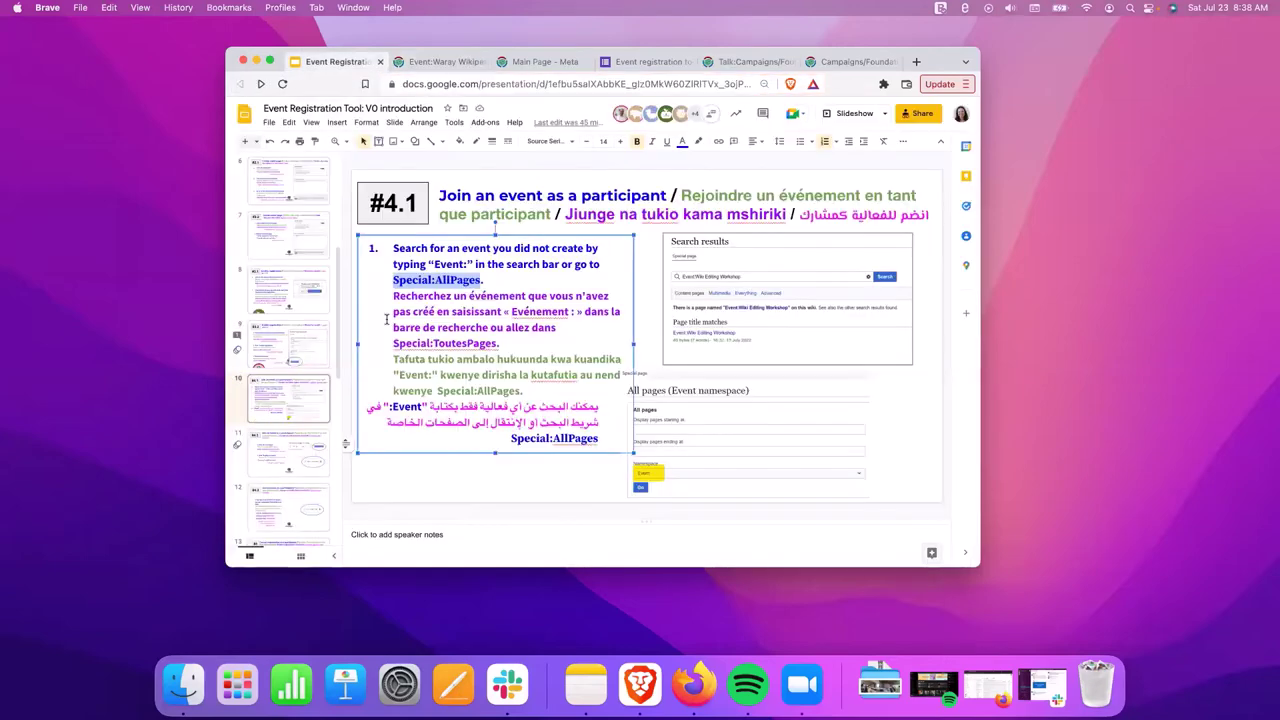
left_click(322, 440)
left_click(311, 396)
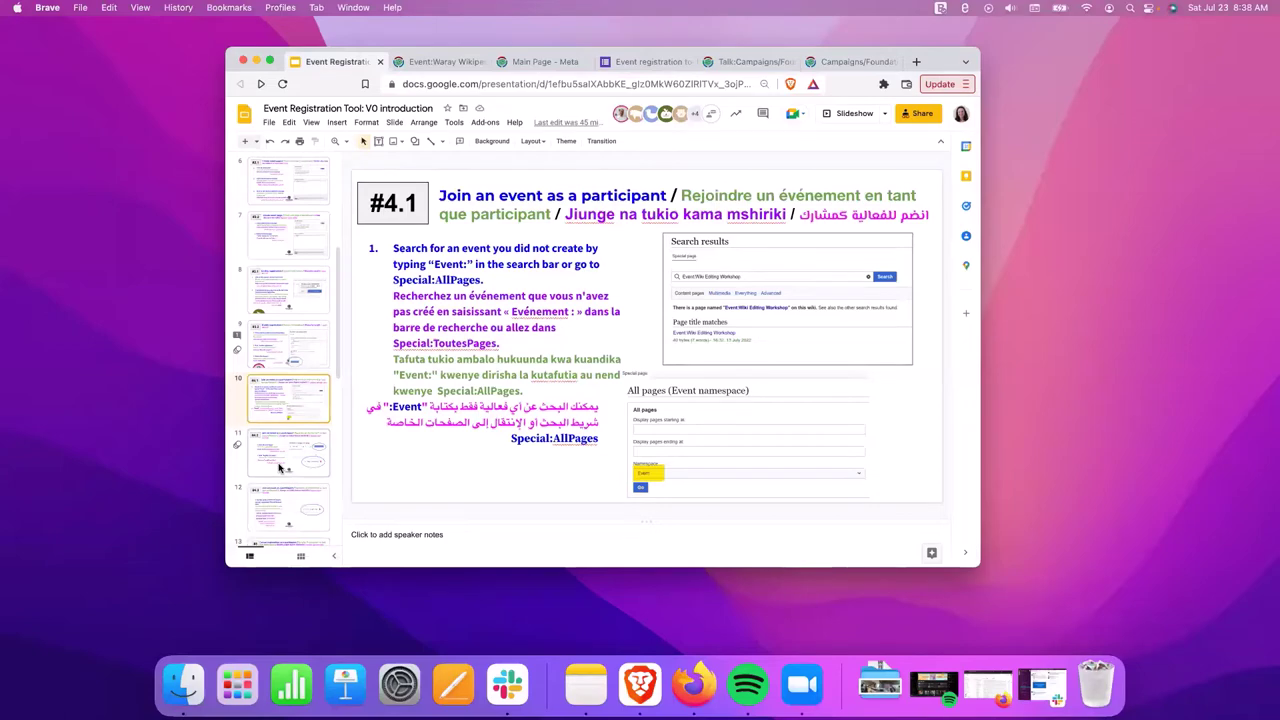
left_click(440, 61)
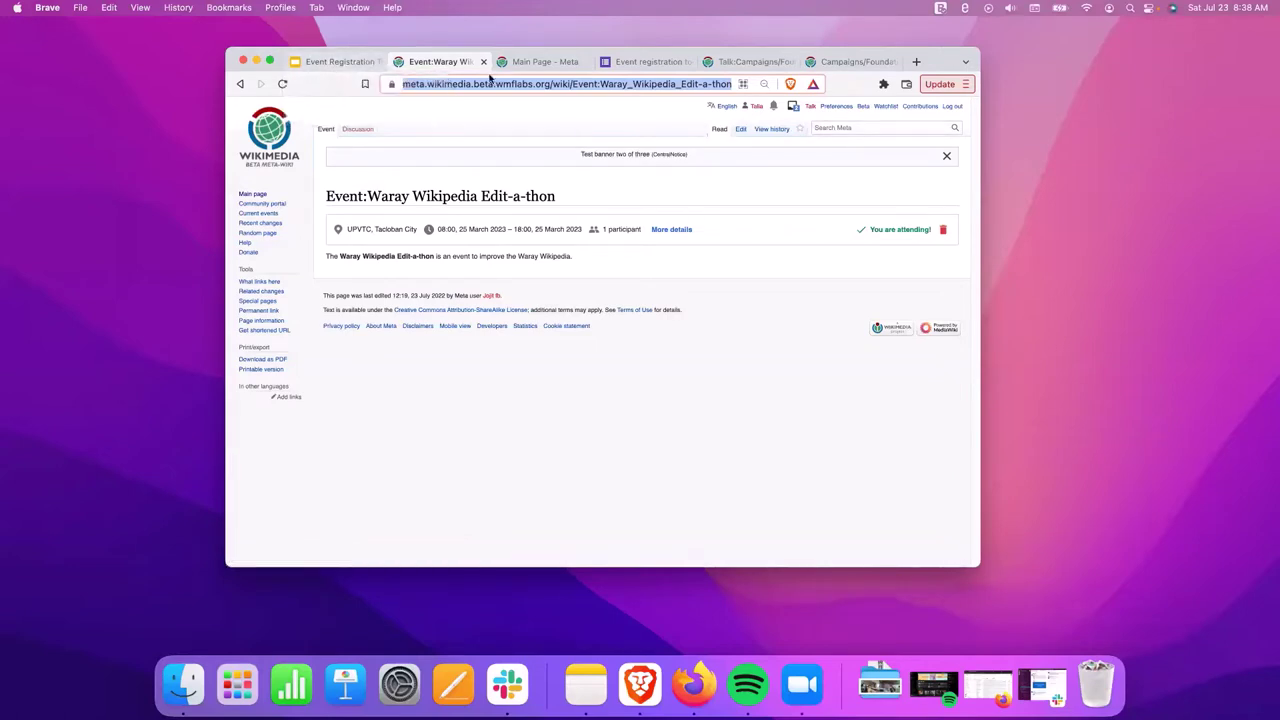
Open Event:Historyeditathon from the event list and copy its page address.
left_click(240, 85)
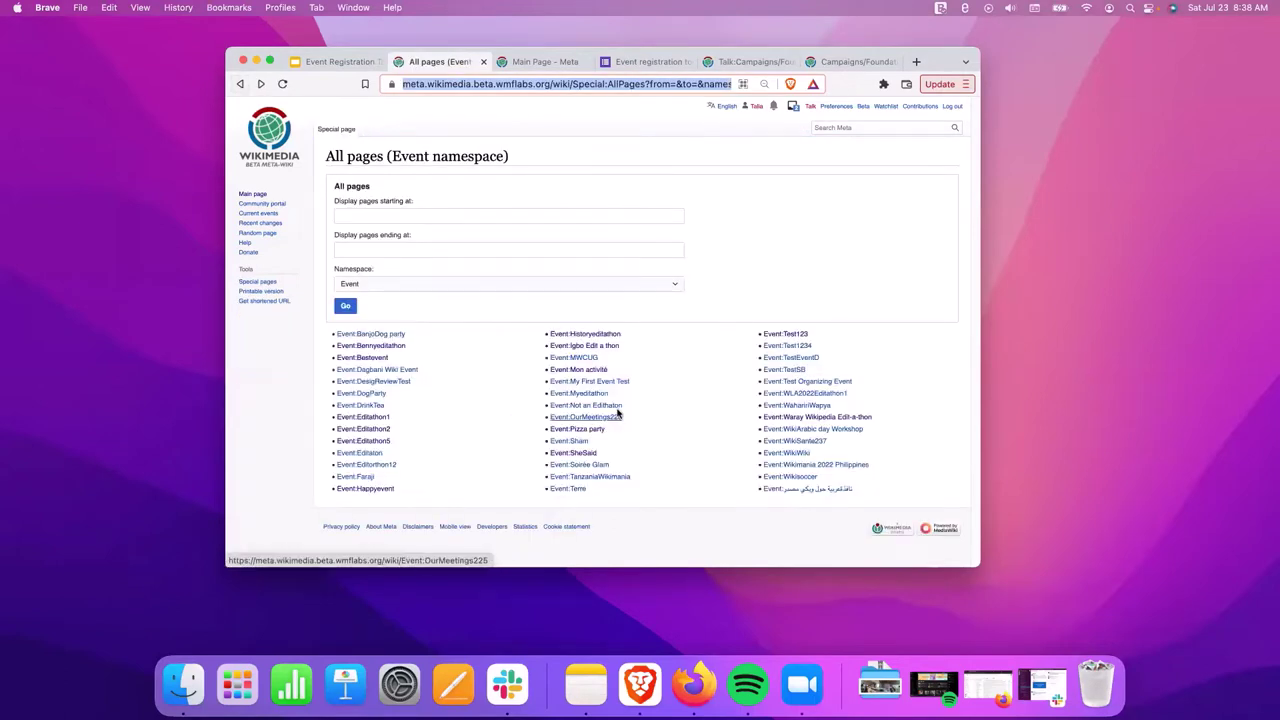
left_click(598, 334)
right_click(497, 83)
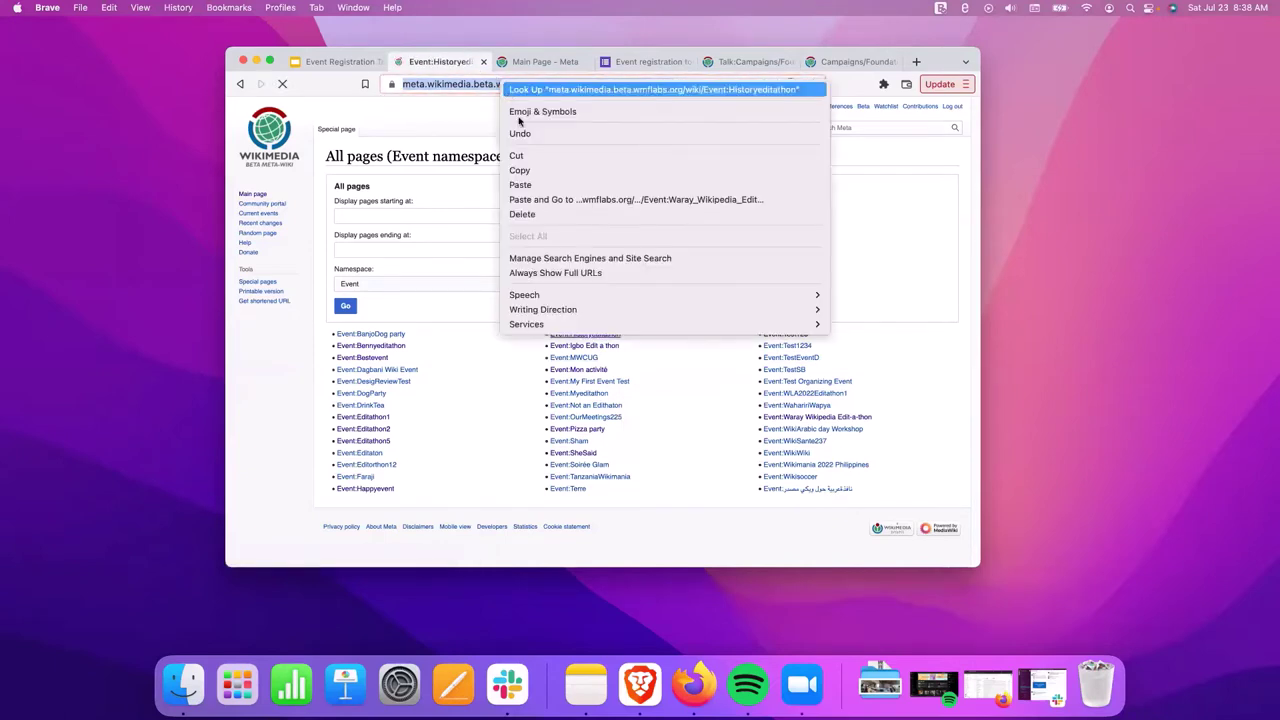
left_click(557, 170)
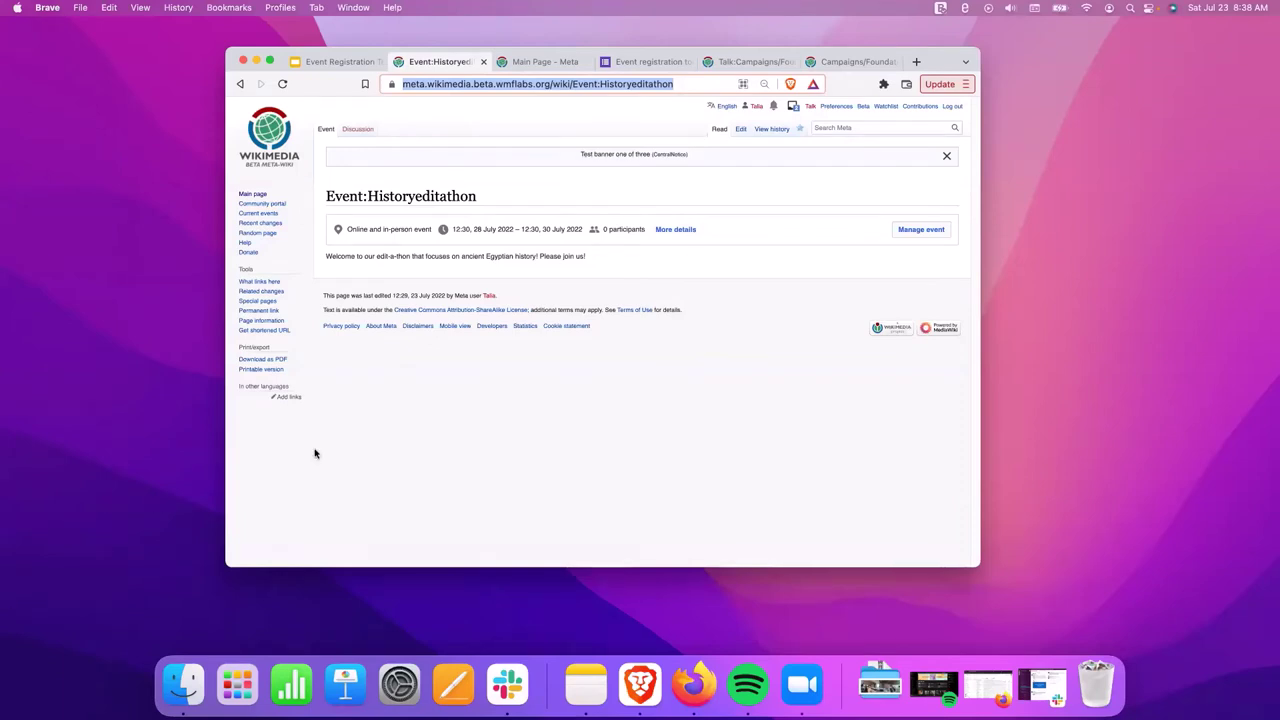
left_click(606, 310)
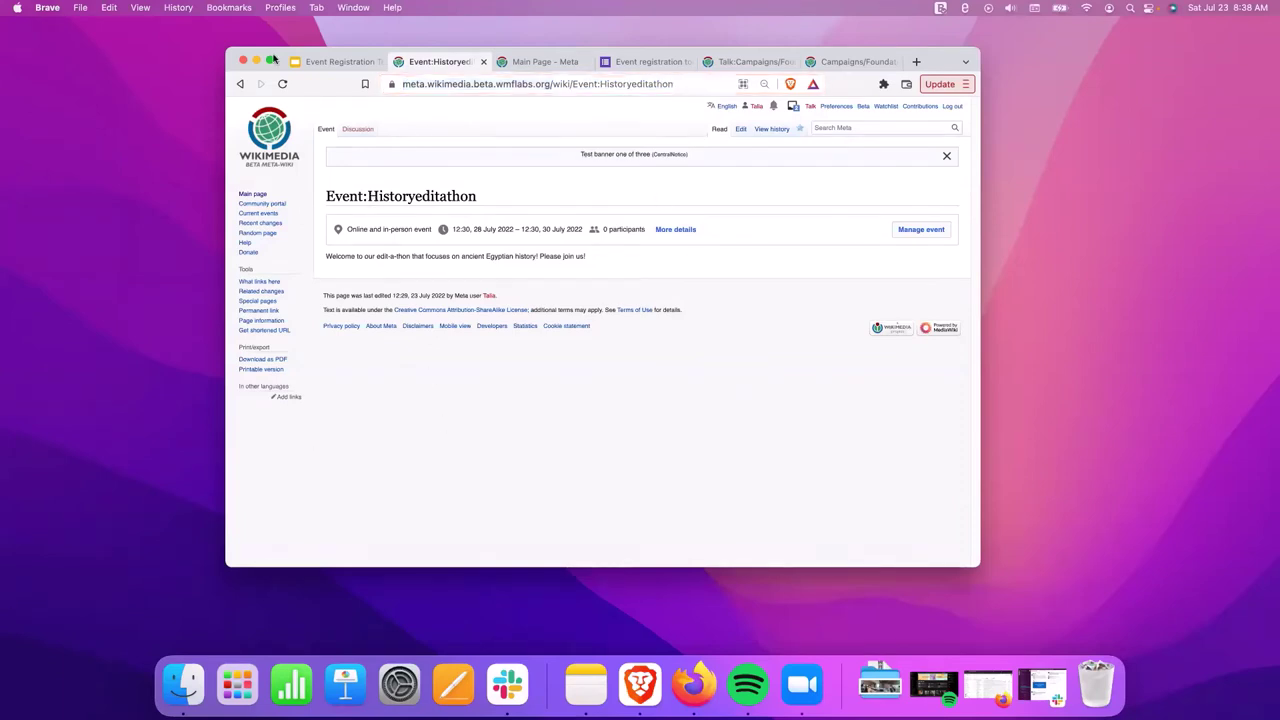
left_click(320, 61)
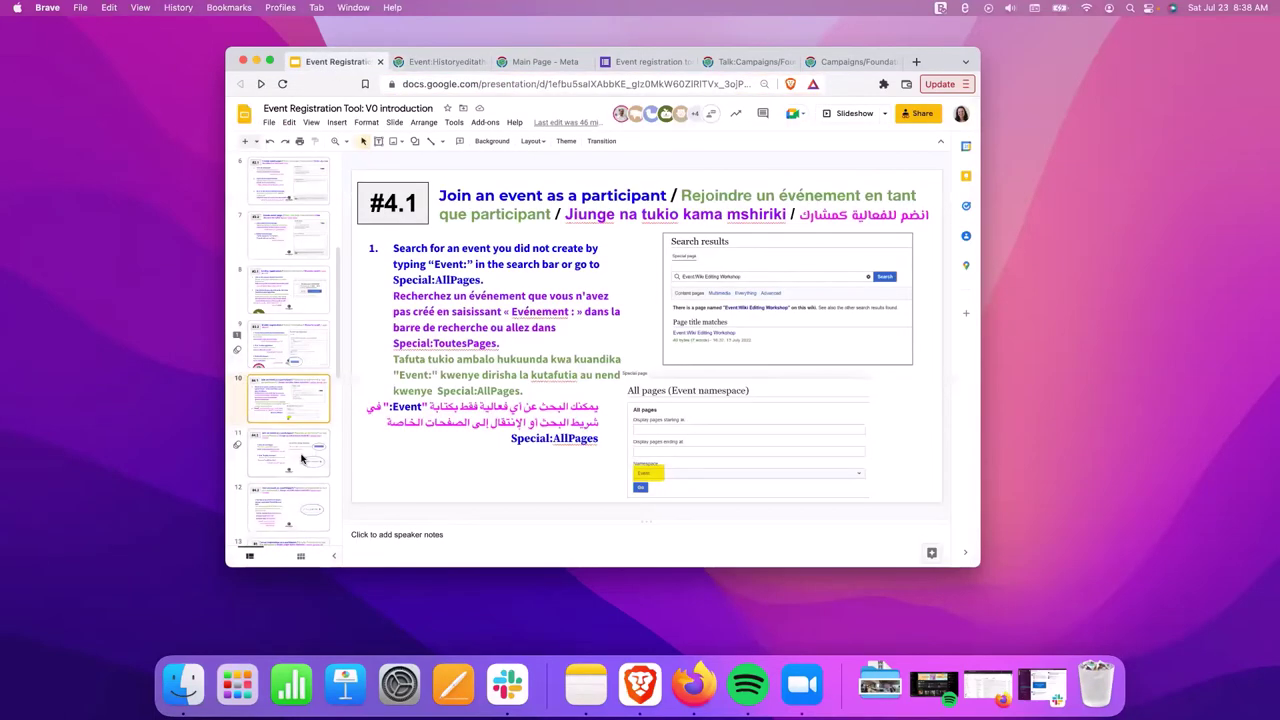
Present slide #4.2 on joining an event as a participant, then exit the slideshow.
left_click(302, 458)
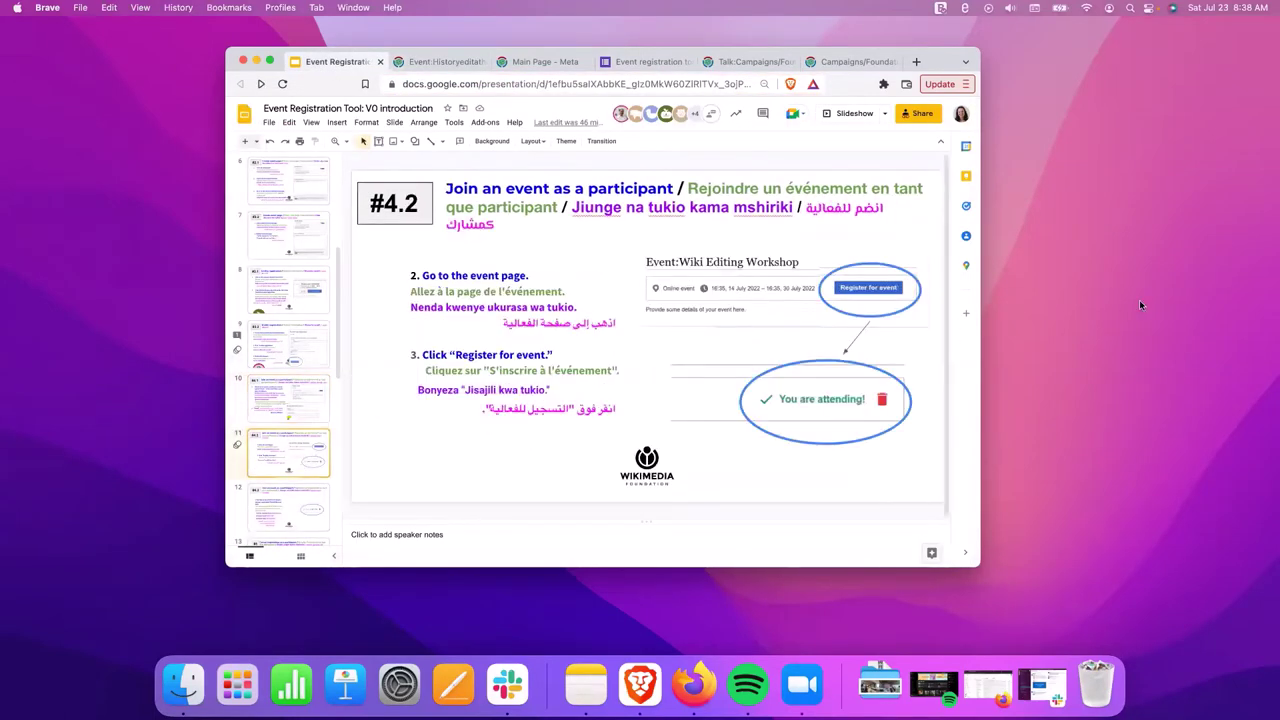
key("ctrl+super+f")
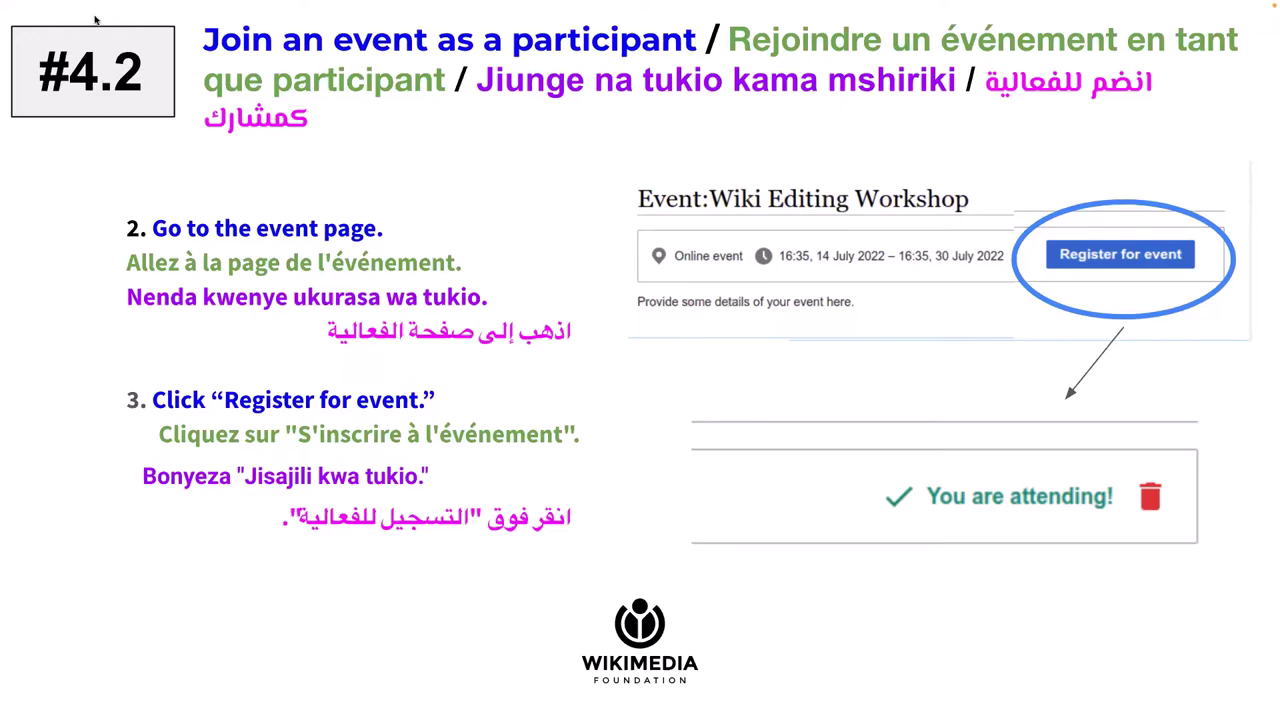
key("Right")
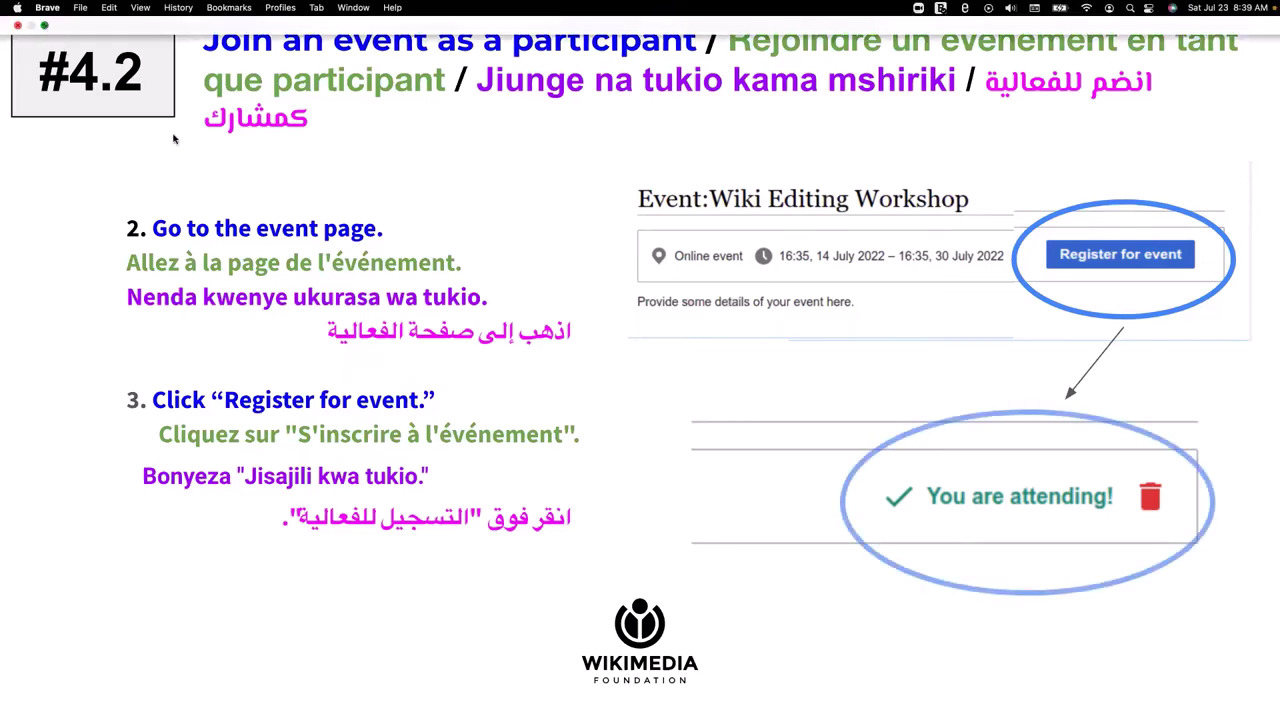
key("Escape")
Reload the Historyeditathon page and reopen the Waray event to view its participants.
left_click(432, 62)
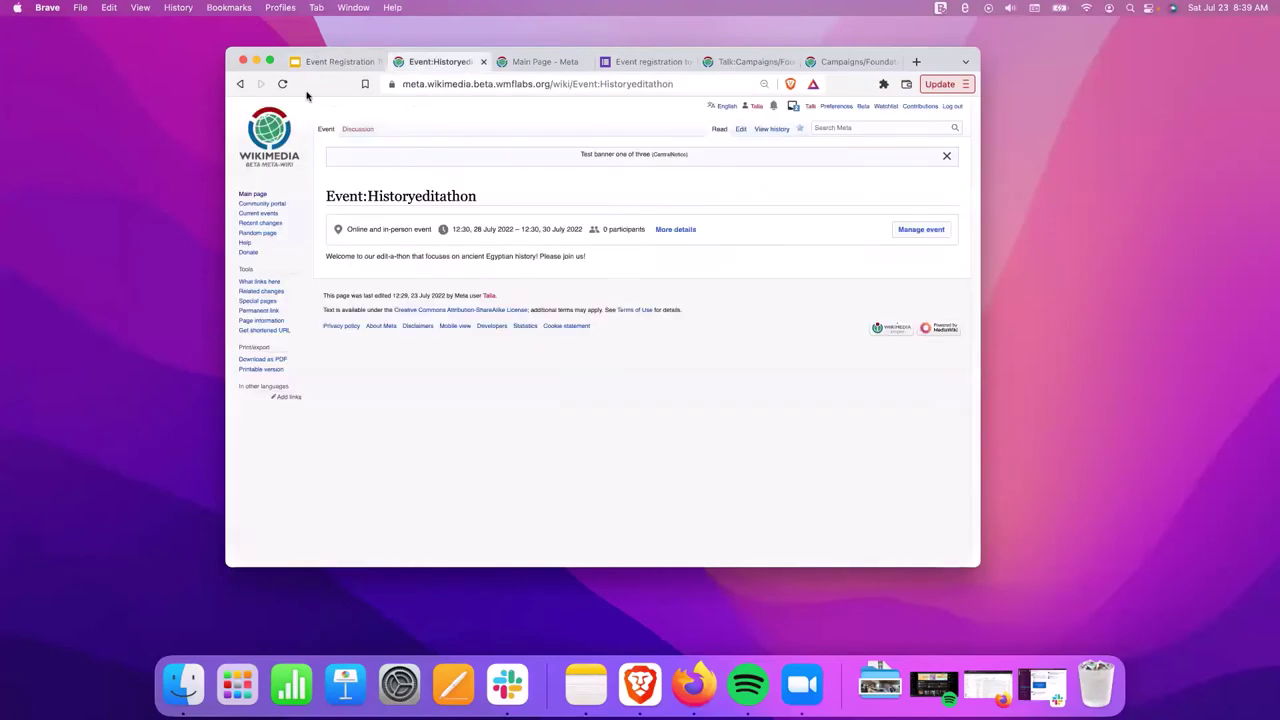
left_click(283, 84)
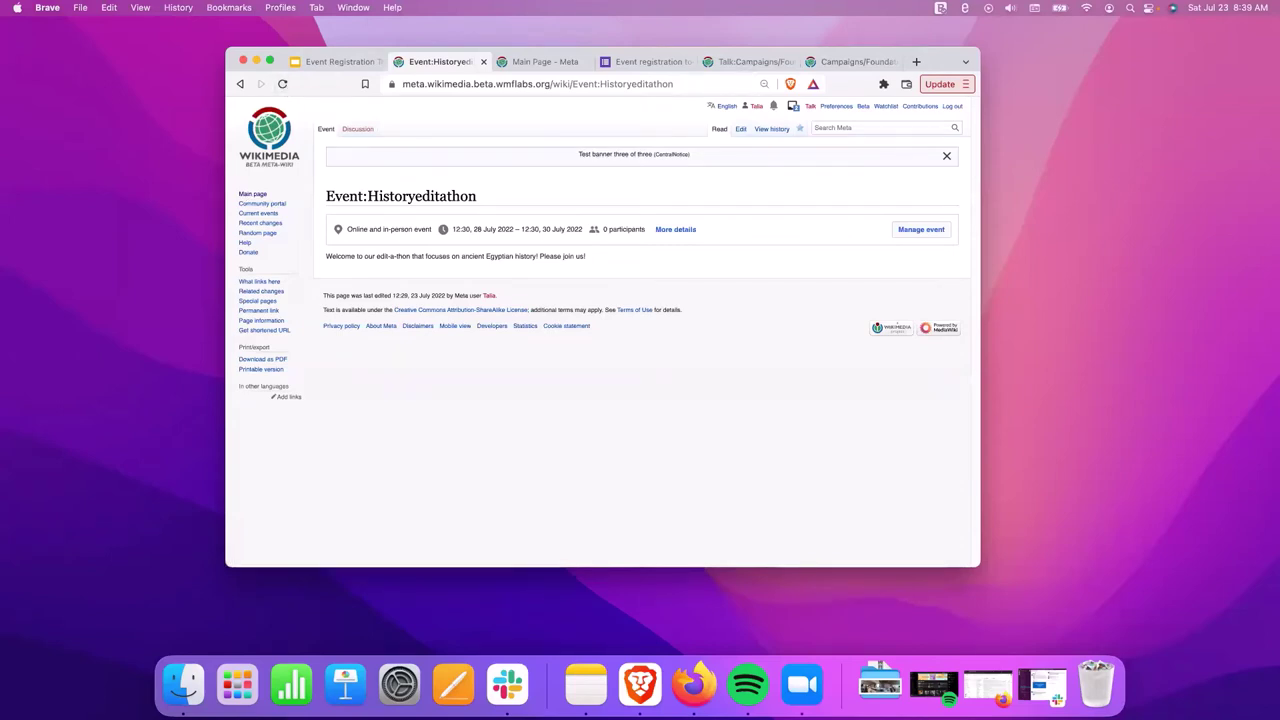
key("super+shift+t")
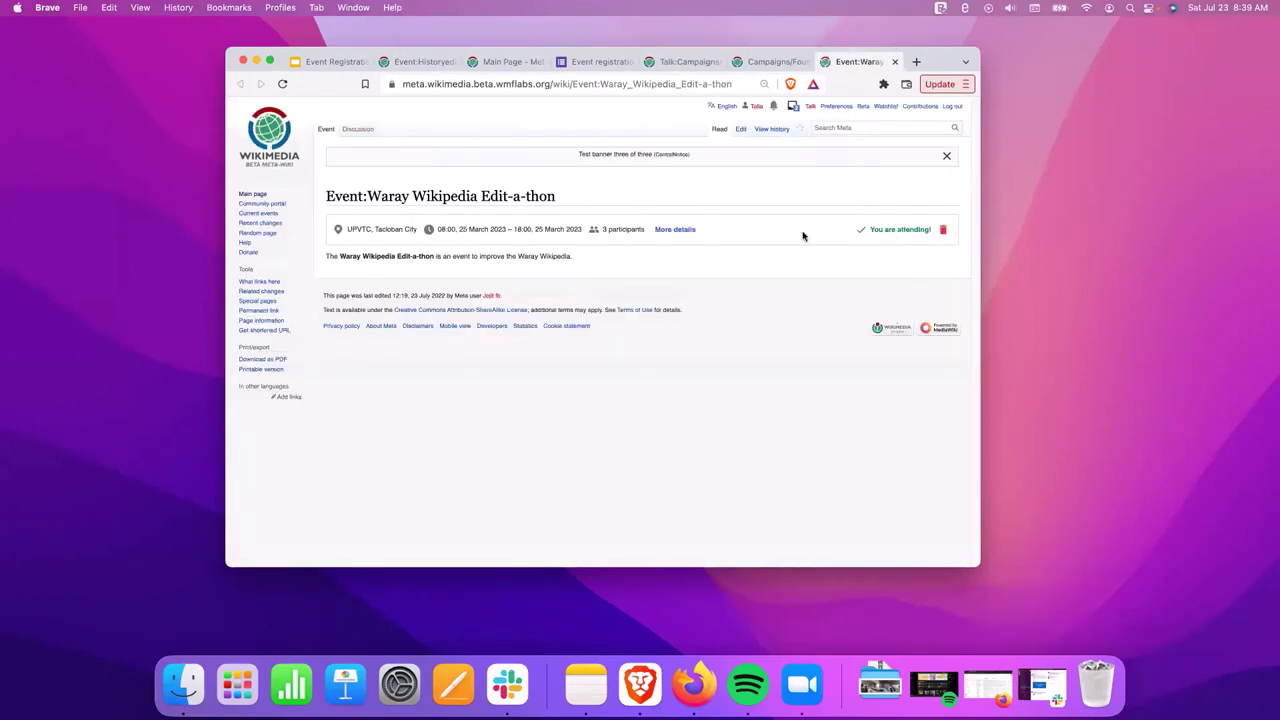
left_click(674, 230)
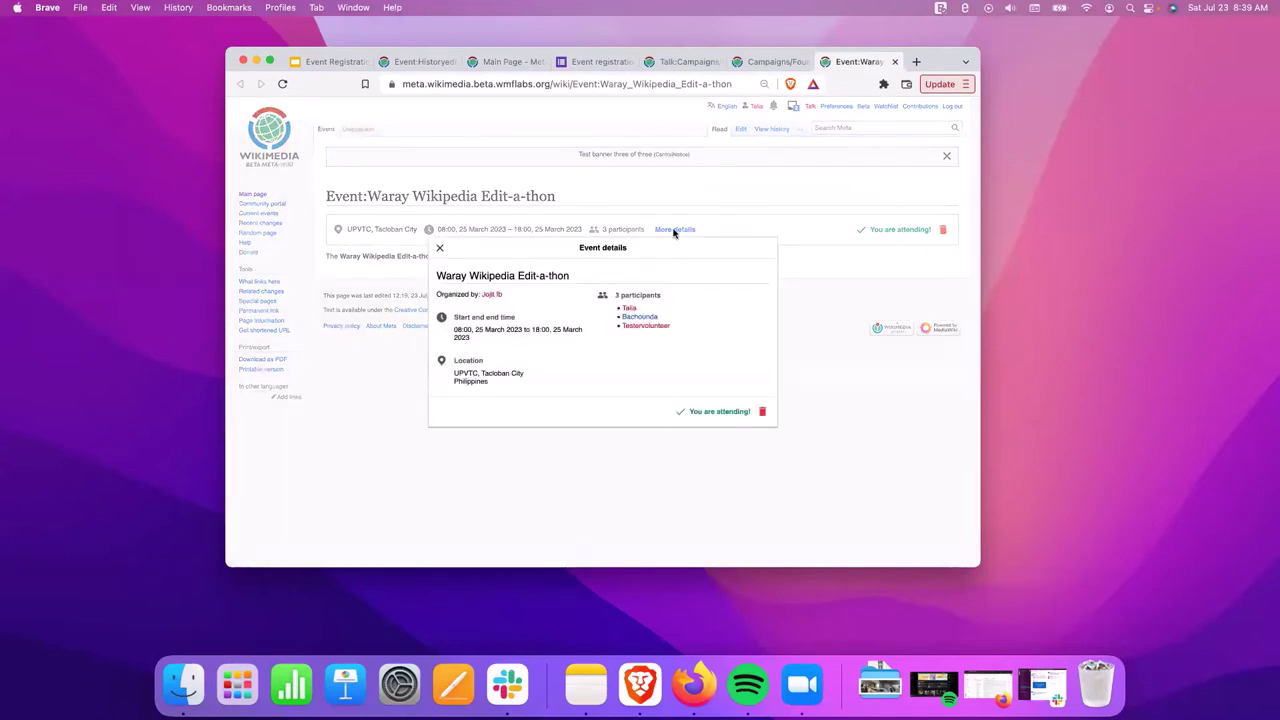
Reopen the Igbo Edit a thon page and review its participant details.
key("super+shift+t")
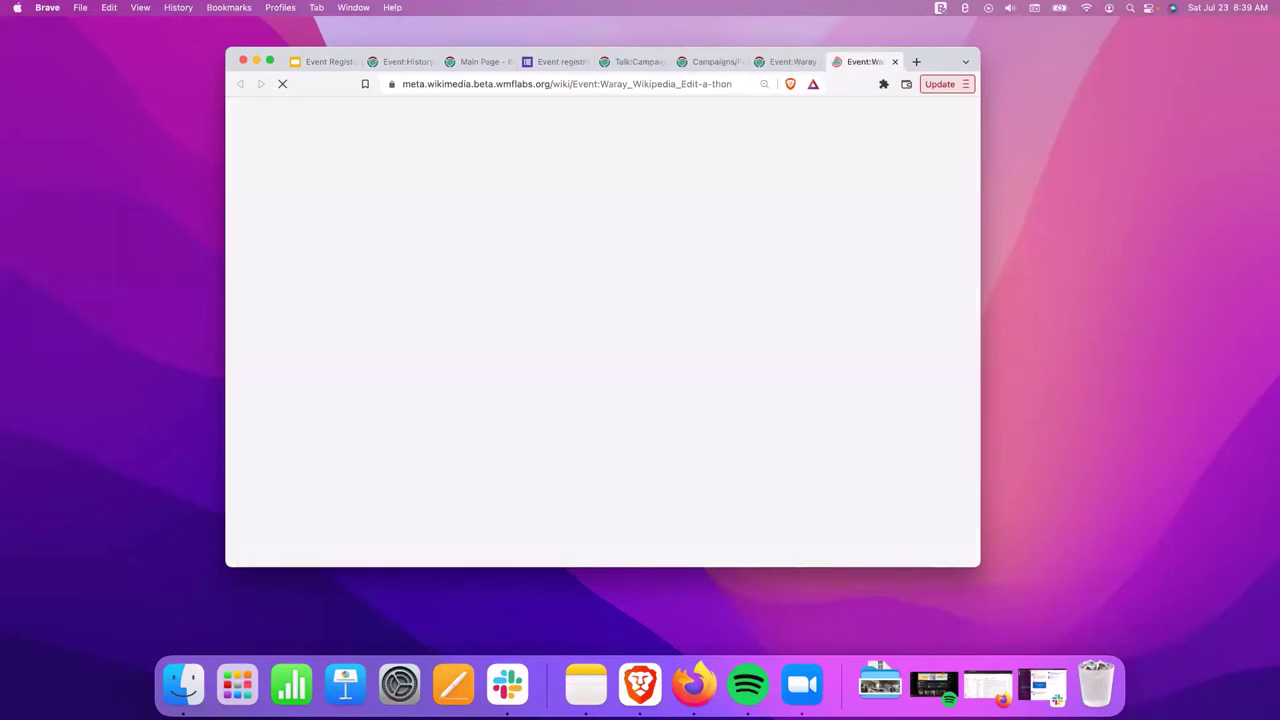
key("super+shift+t")
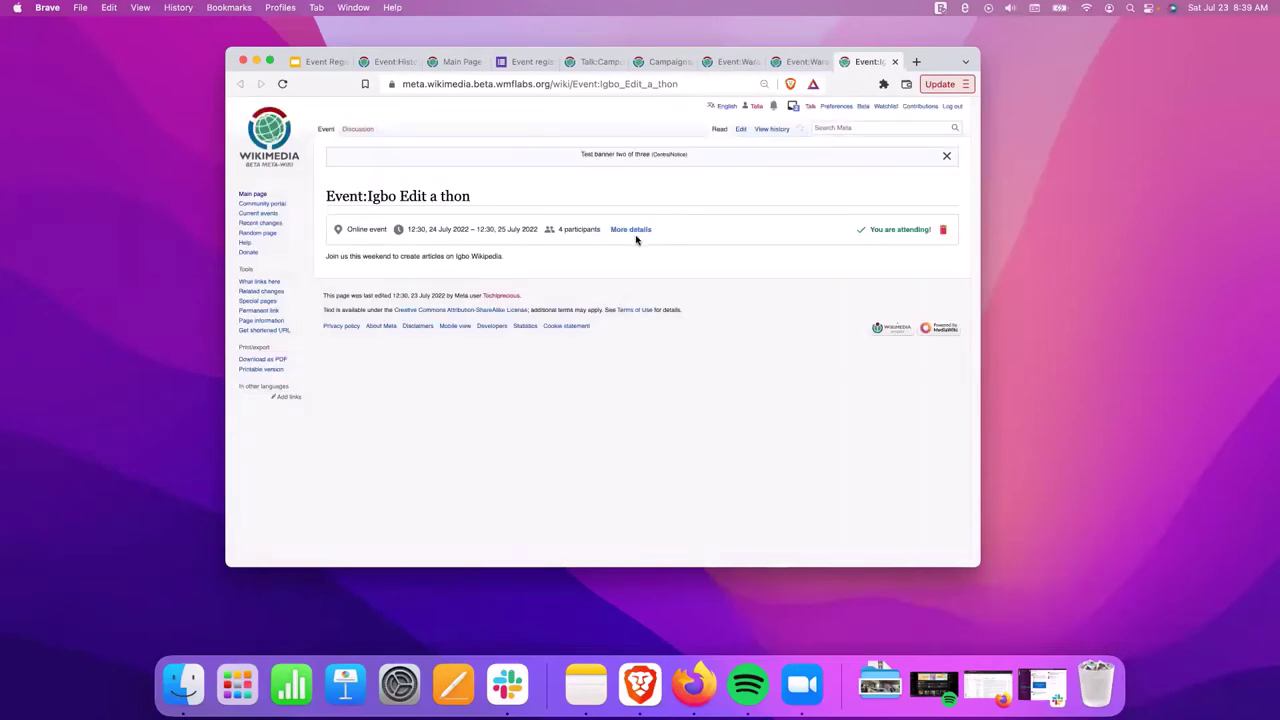
left_click(632, 231)
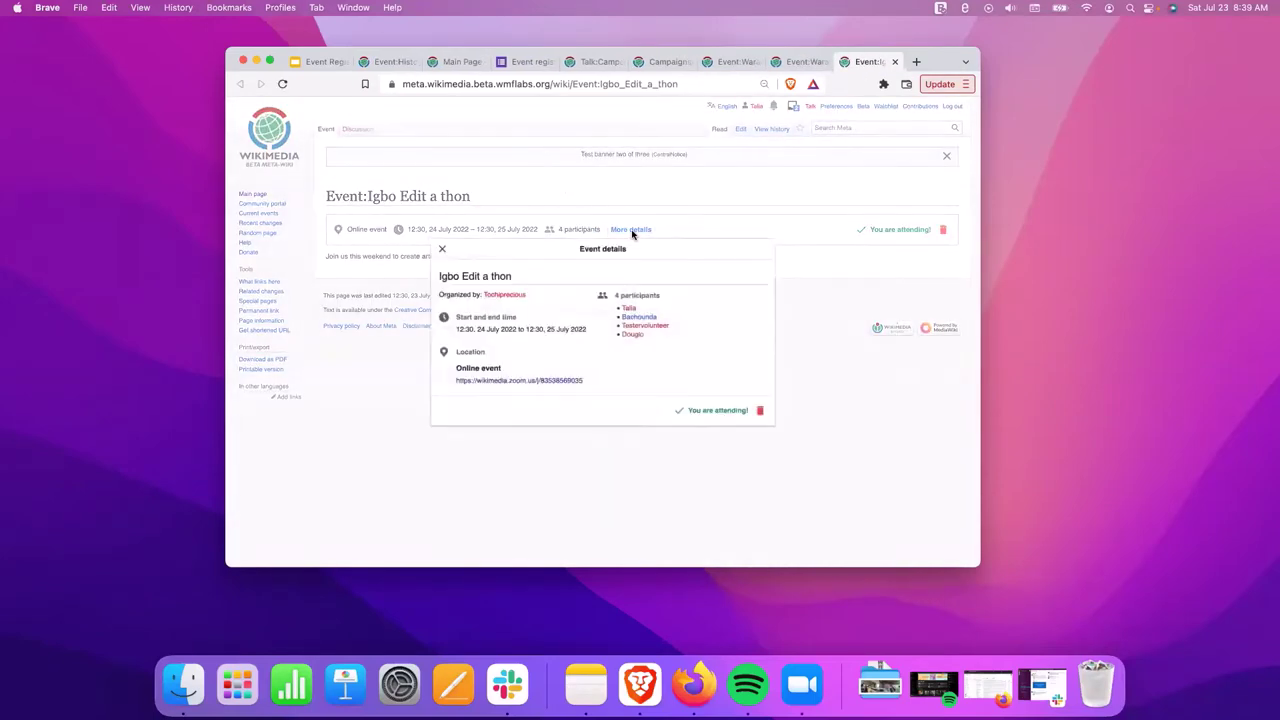
left_click(439, 248)
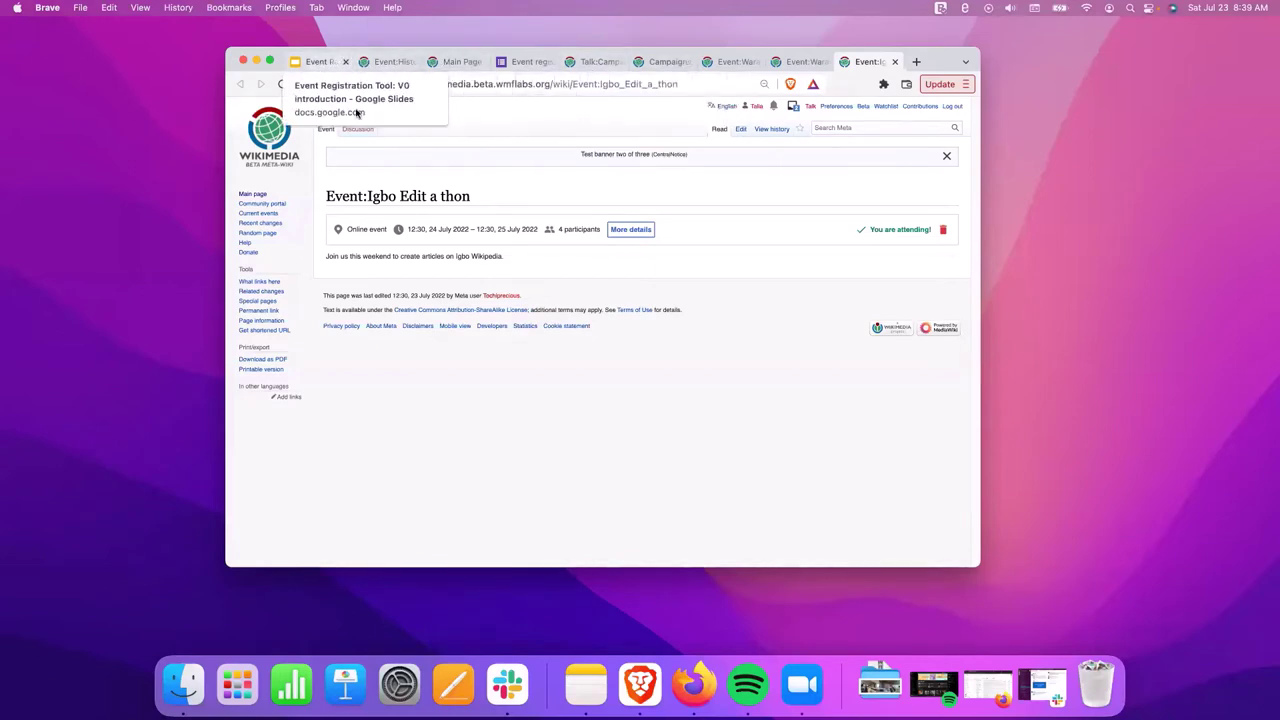
Return to the Waray Wikipedia Edit-a-thon details showing 3 participants, attending.
left_click(318, 62)
left_click(384, 62)
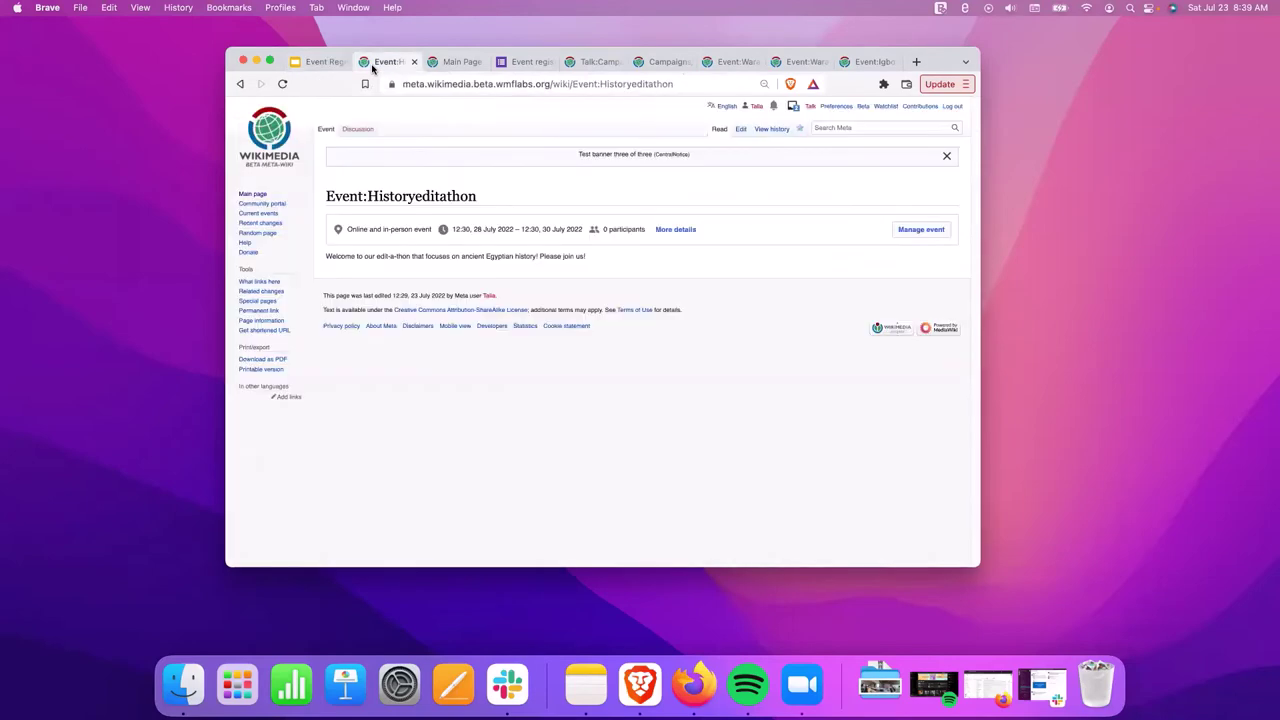
left_click(728, 62)
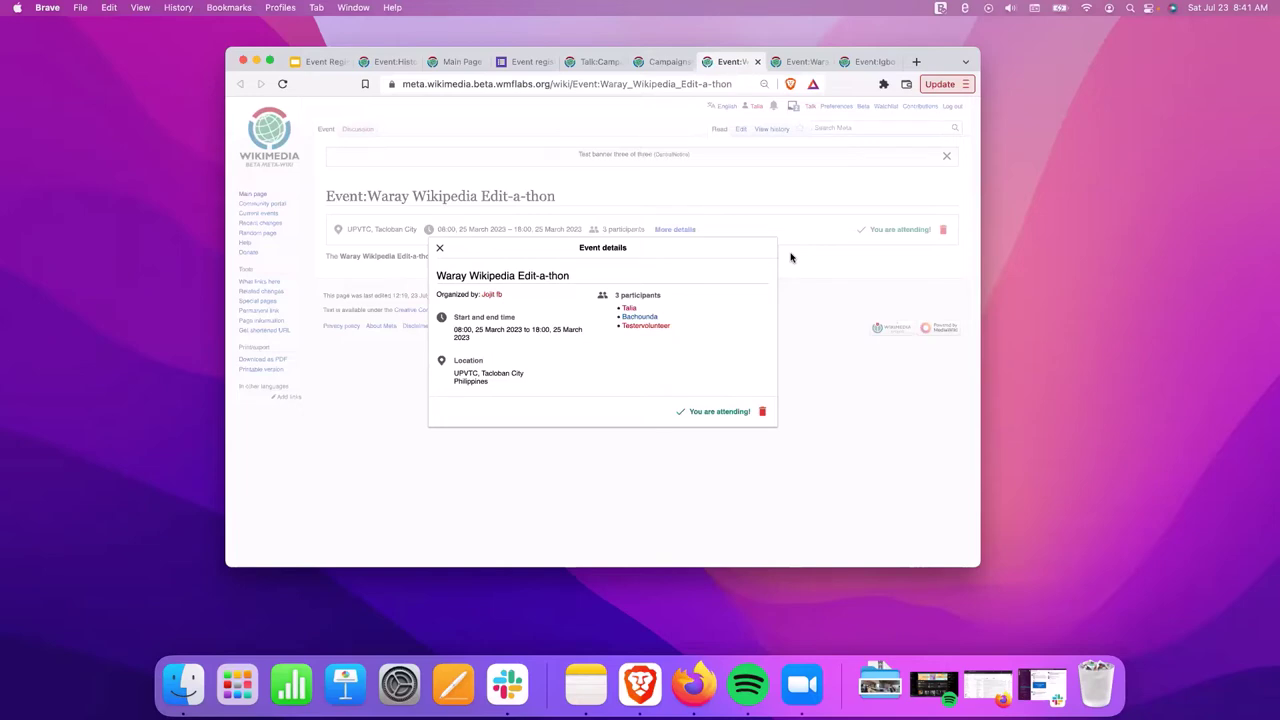
Go from slide #4.3 (refreshing to see registration) to slide #5 on cancelling registration and launch the slideshow.
left_click(312, 61)
left_click(295, 513)
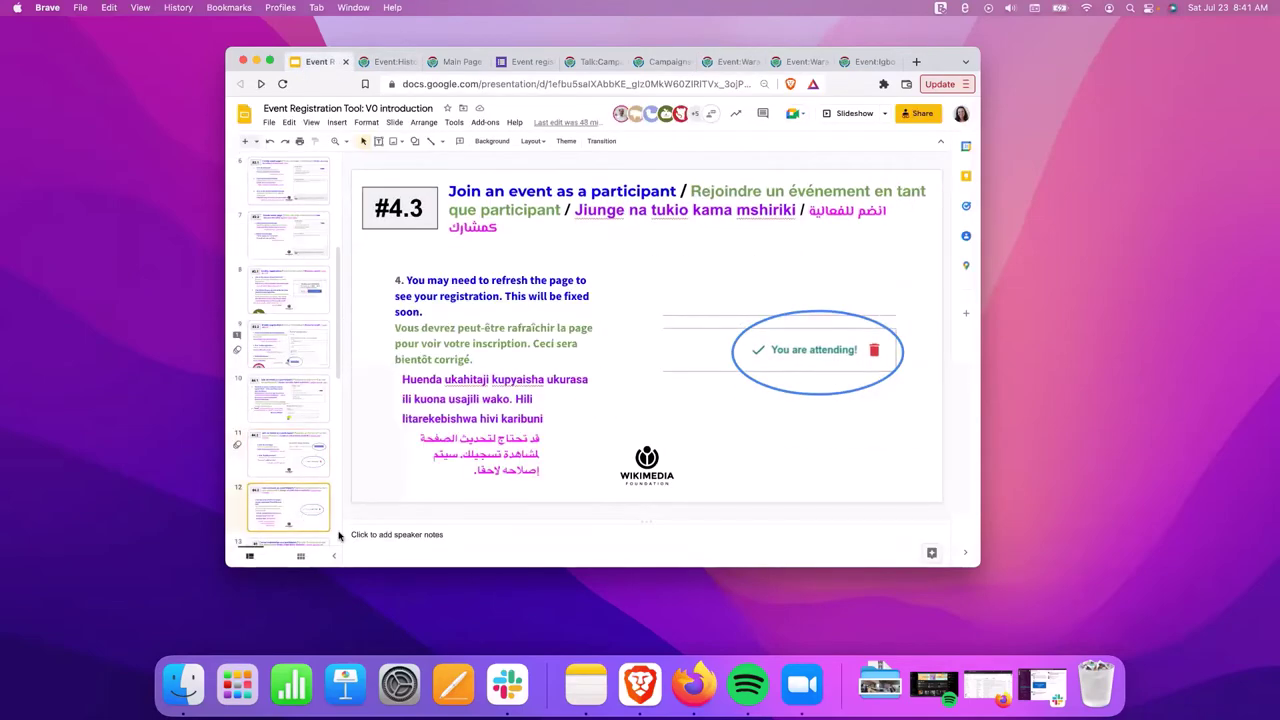
scroll(298, 518, "down", 1)
left_click(300, 528)
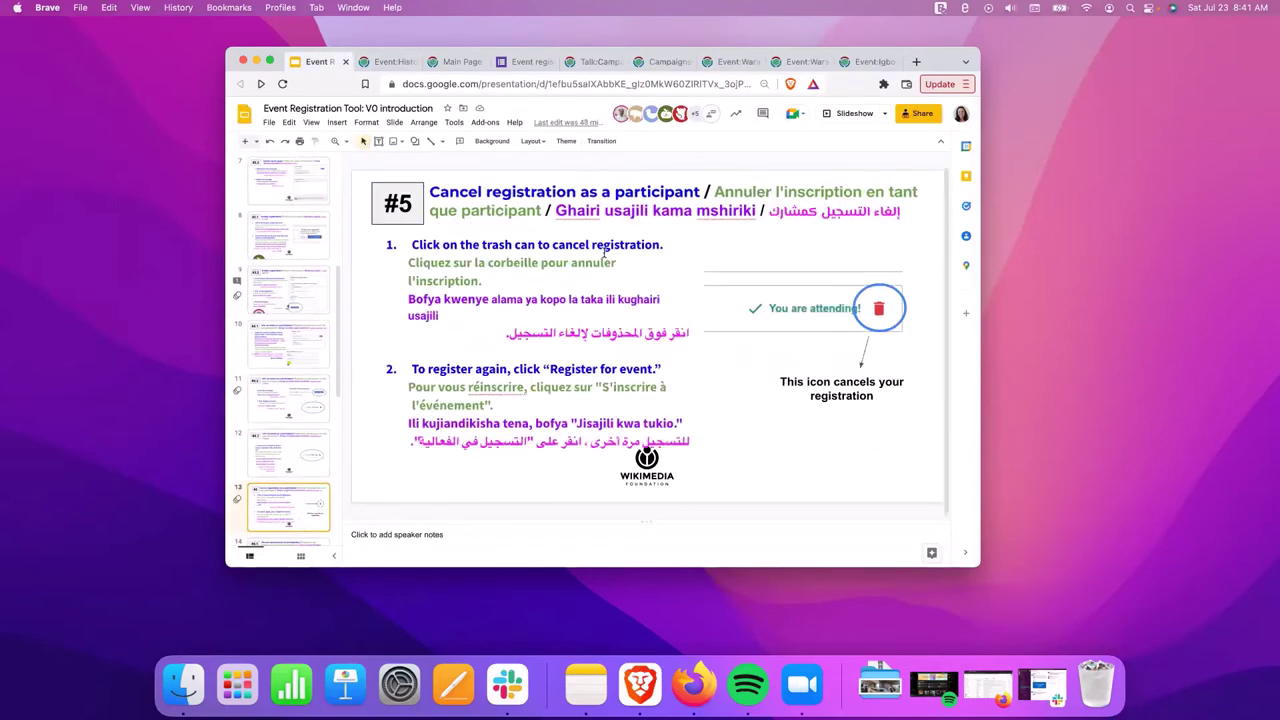
left_click(850, 113)
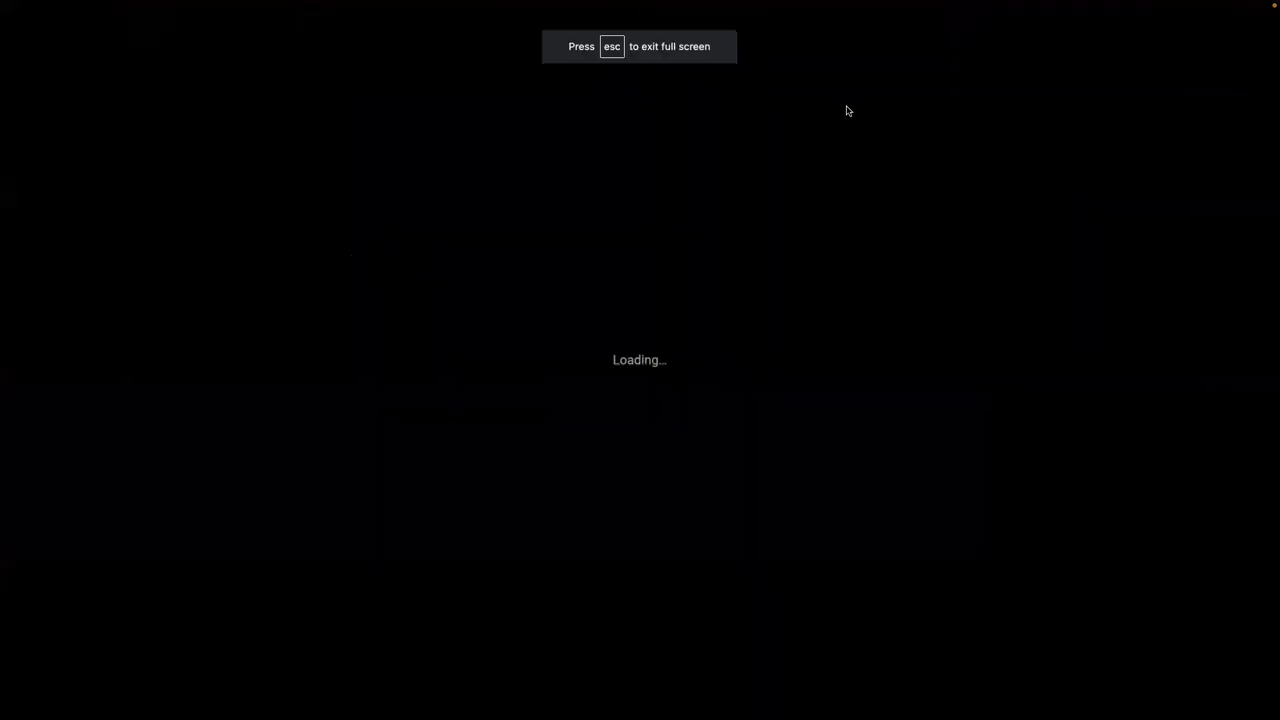
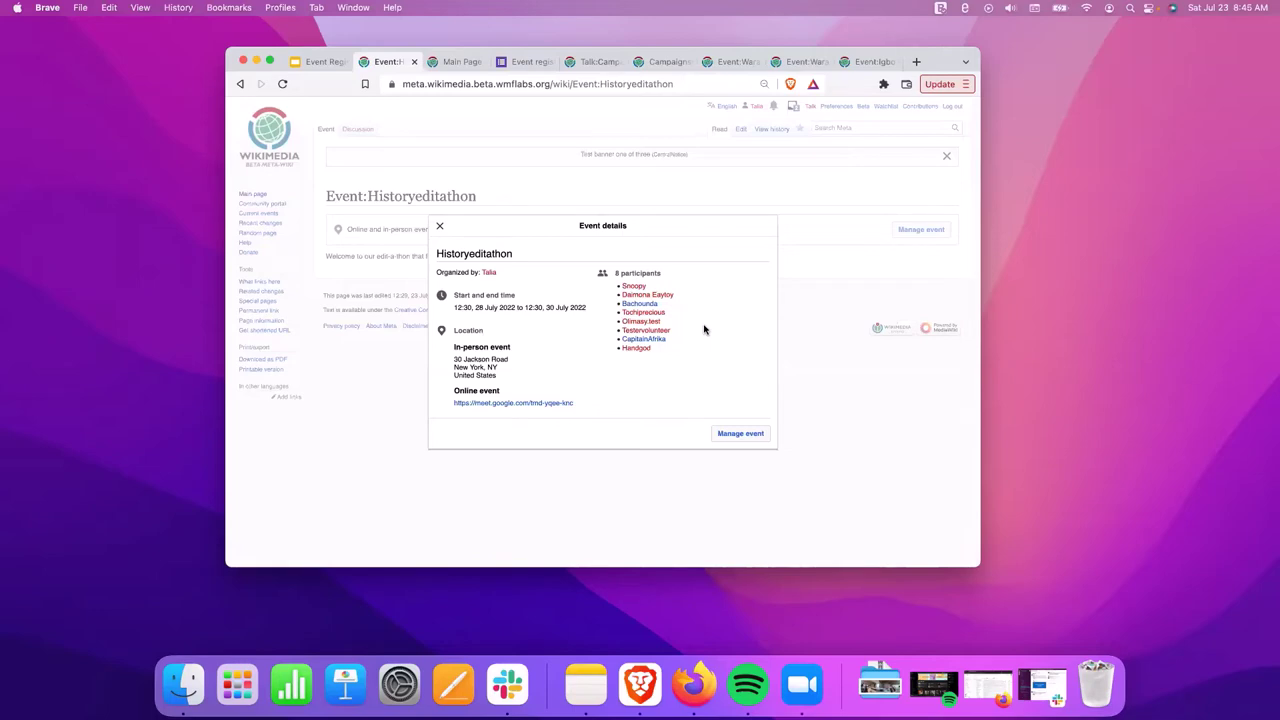
Close the event details overlay and open the Historyeditathon management page.
left_click(439, 226)
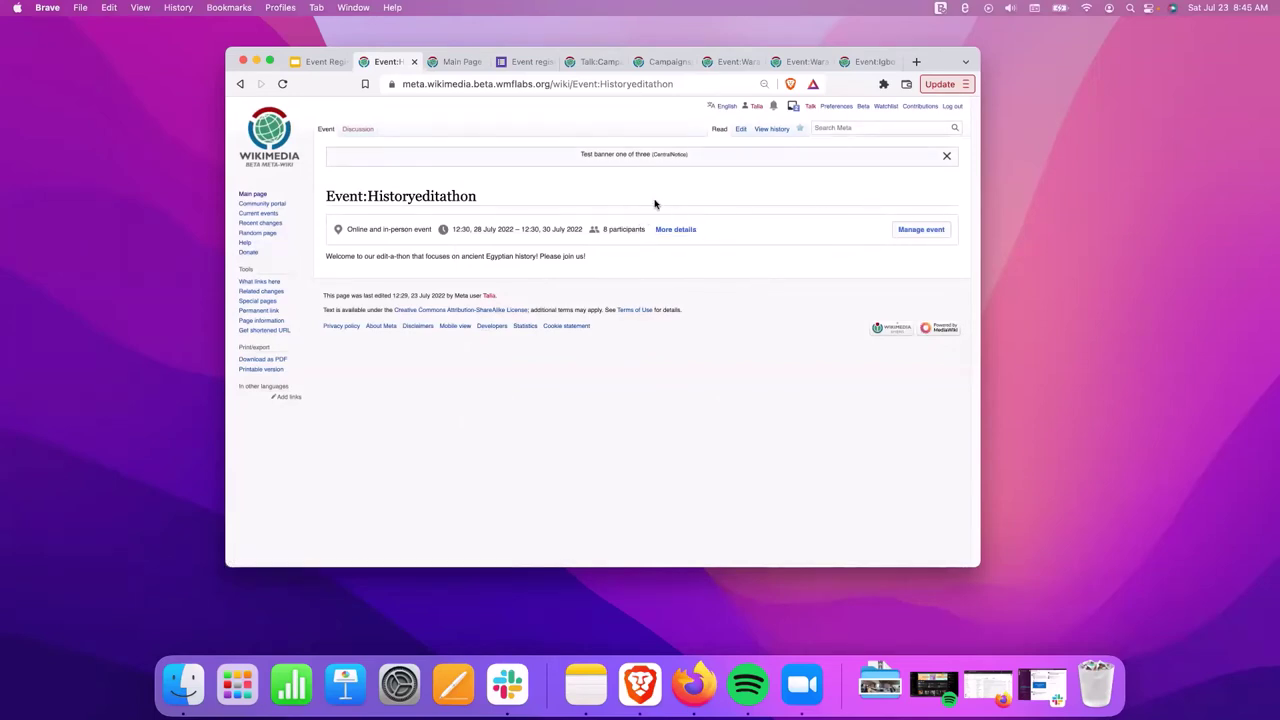
left_click_drag(326, 256, 629, 286)
left_click(925, 240)
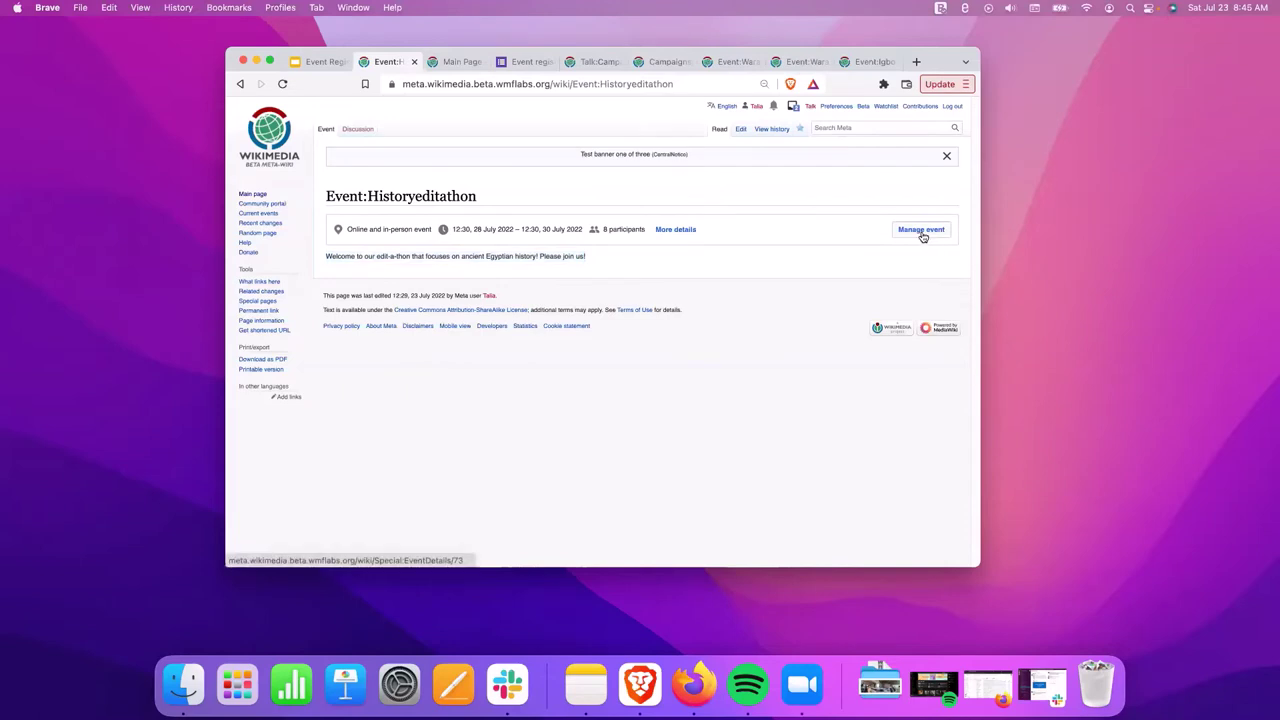
left_click(921, 233)
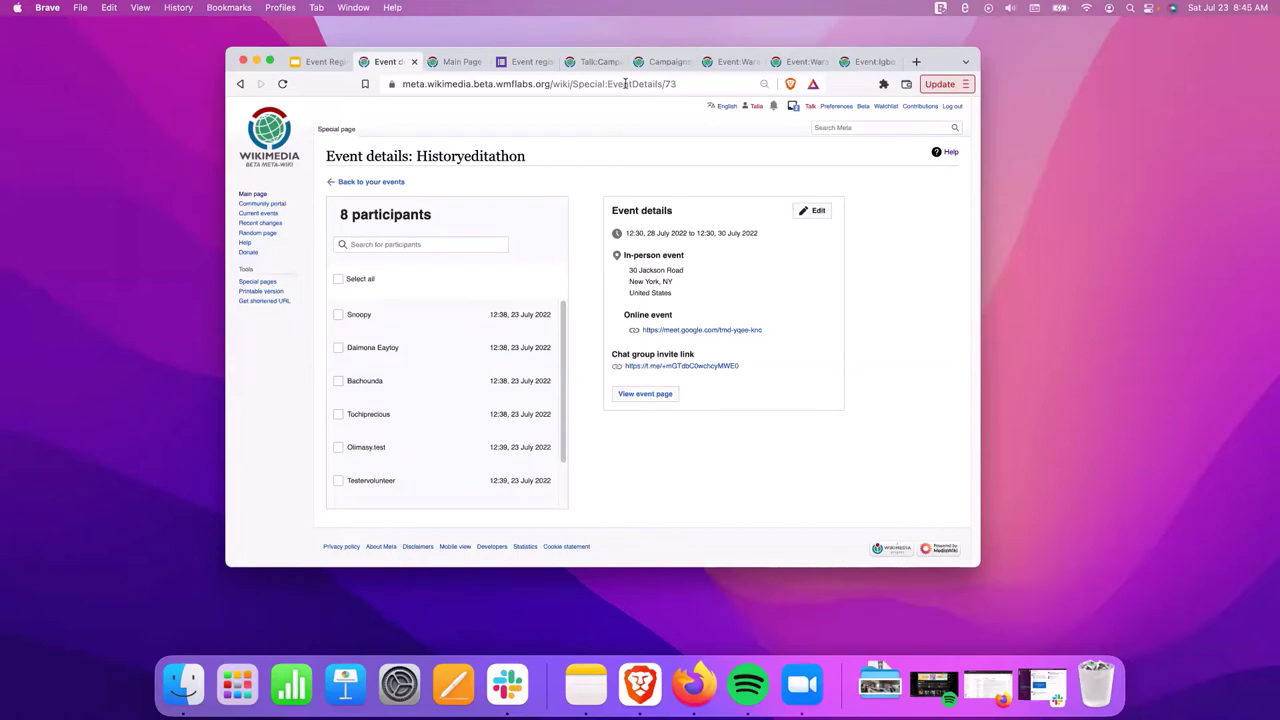
Point out EventDetails in the address, glance at the Google Slides tutorial, and return.
left_click_drag(607, 84, 664, 86)
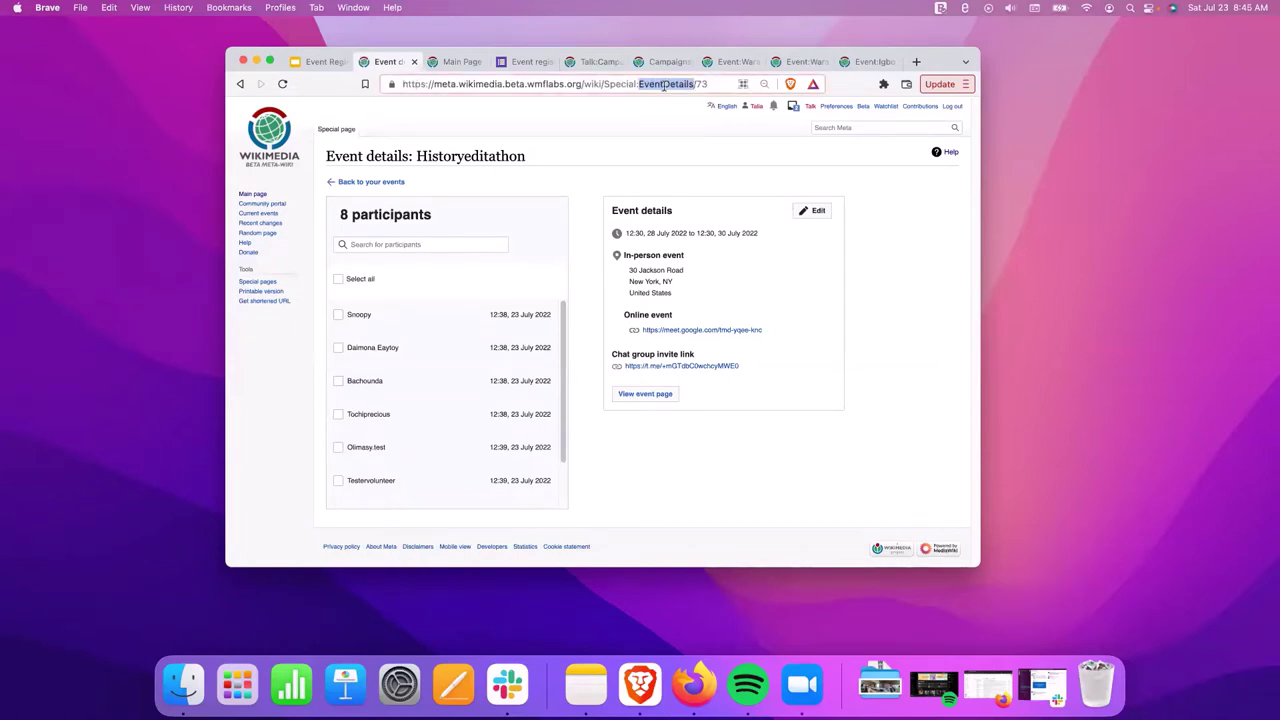
left_click(300, 64)
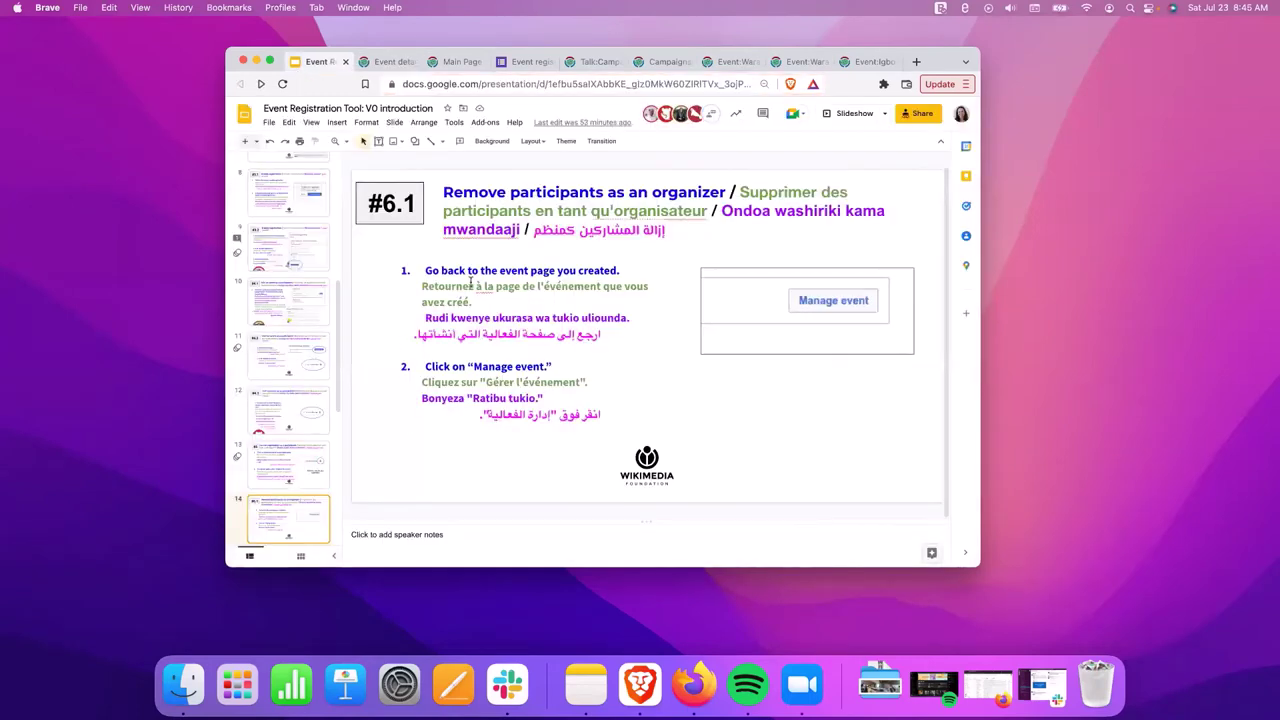
left_click(388, 62)
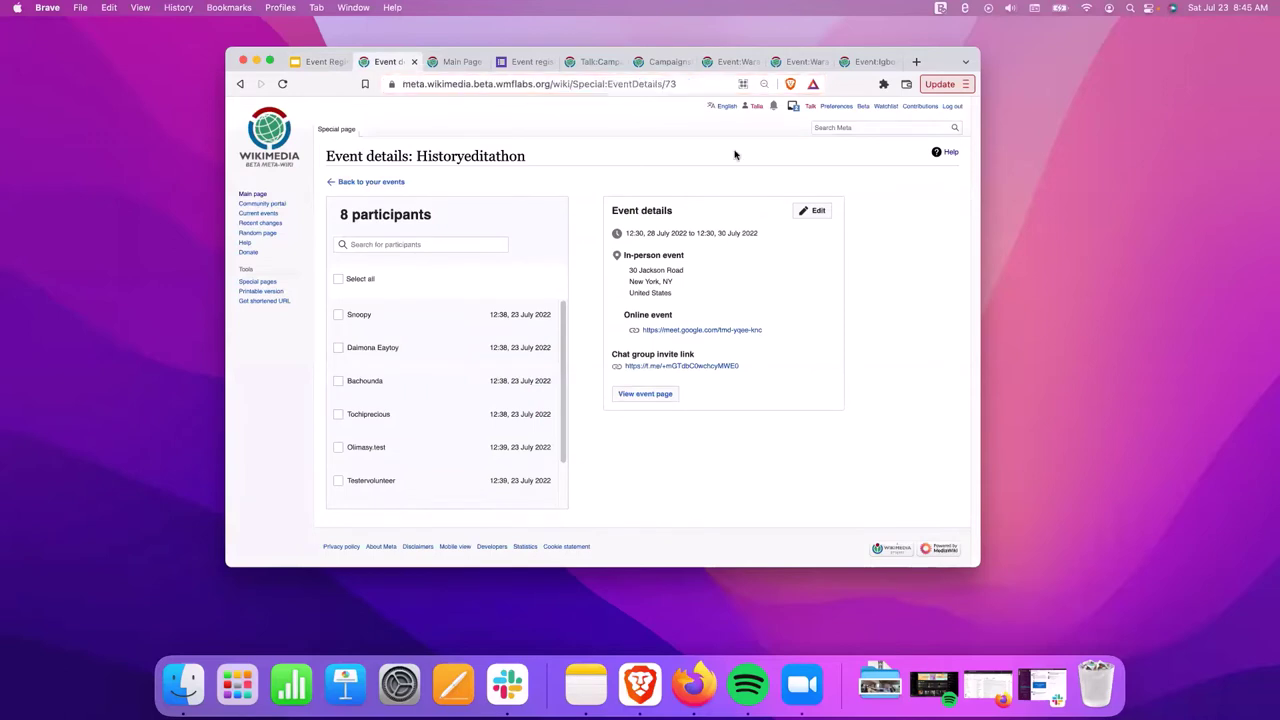
left_click(608, 86)
left_click(355, 182)
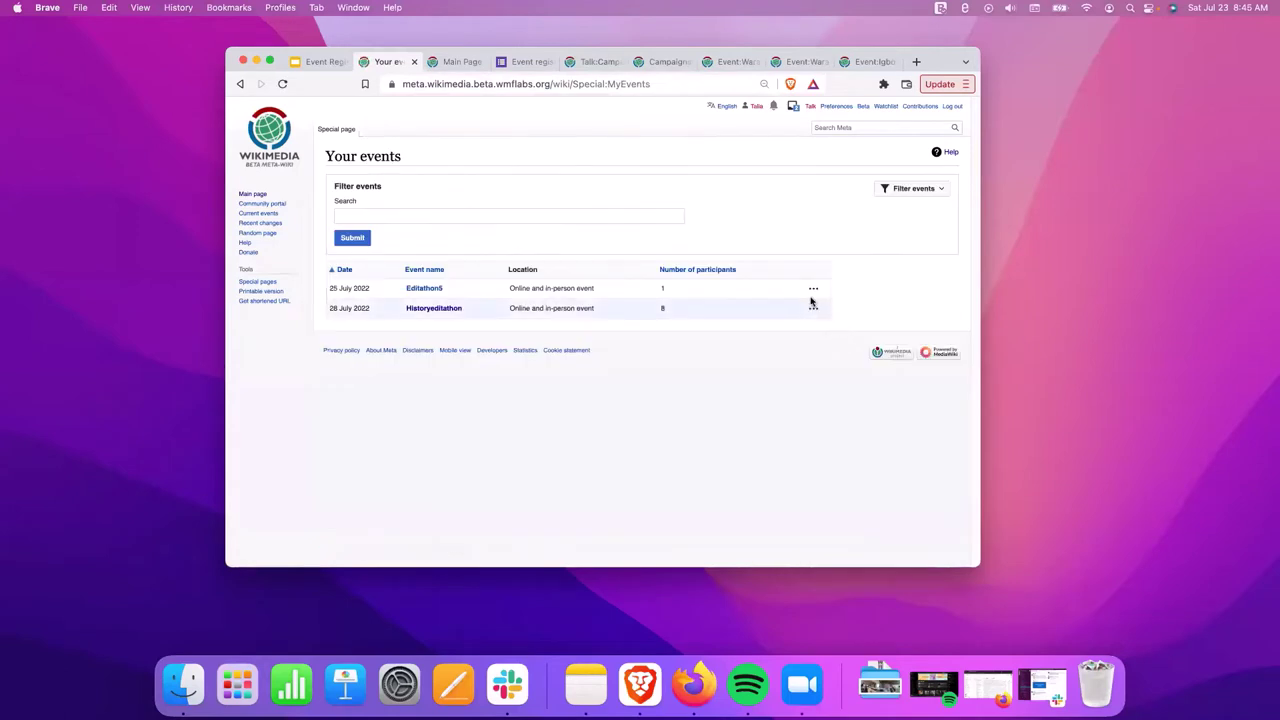
left_click(813, 308)
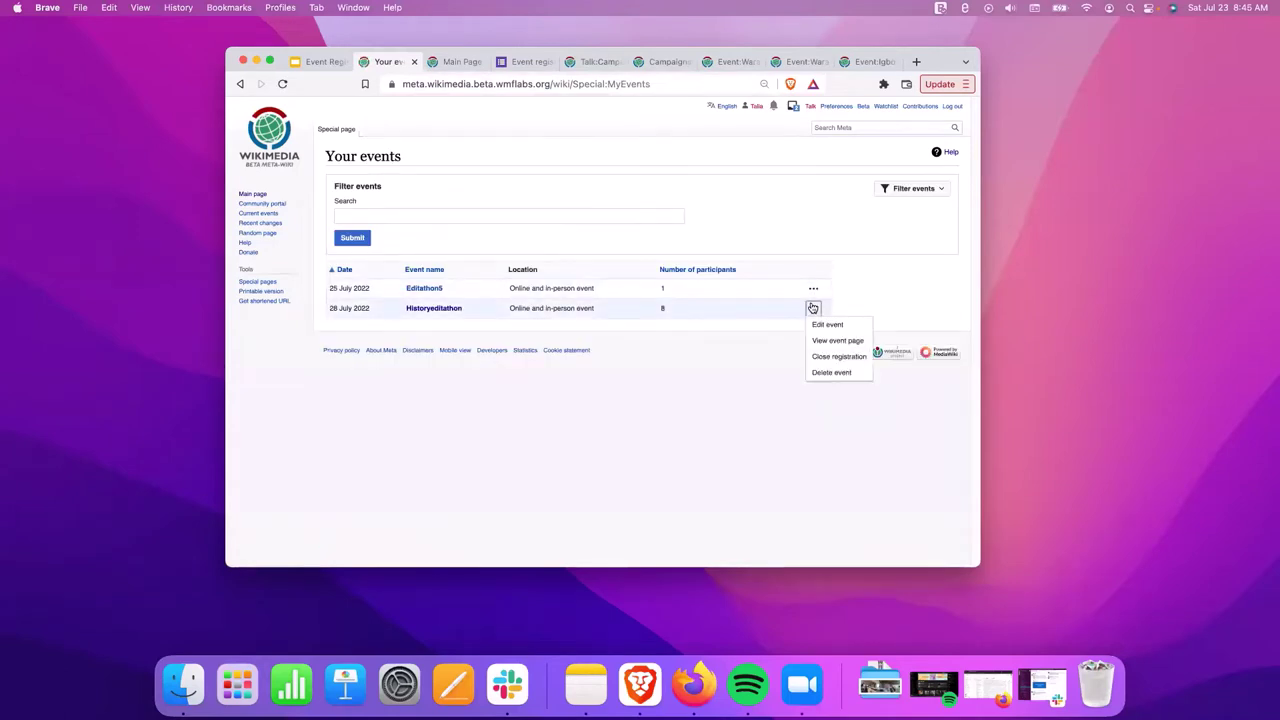
left_click(241, 84)
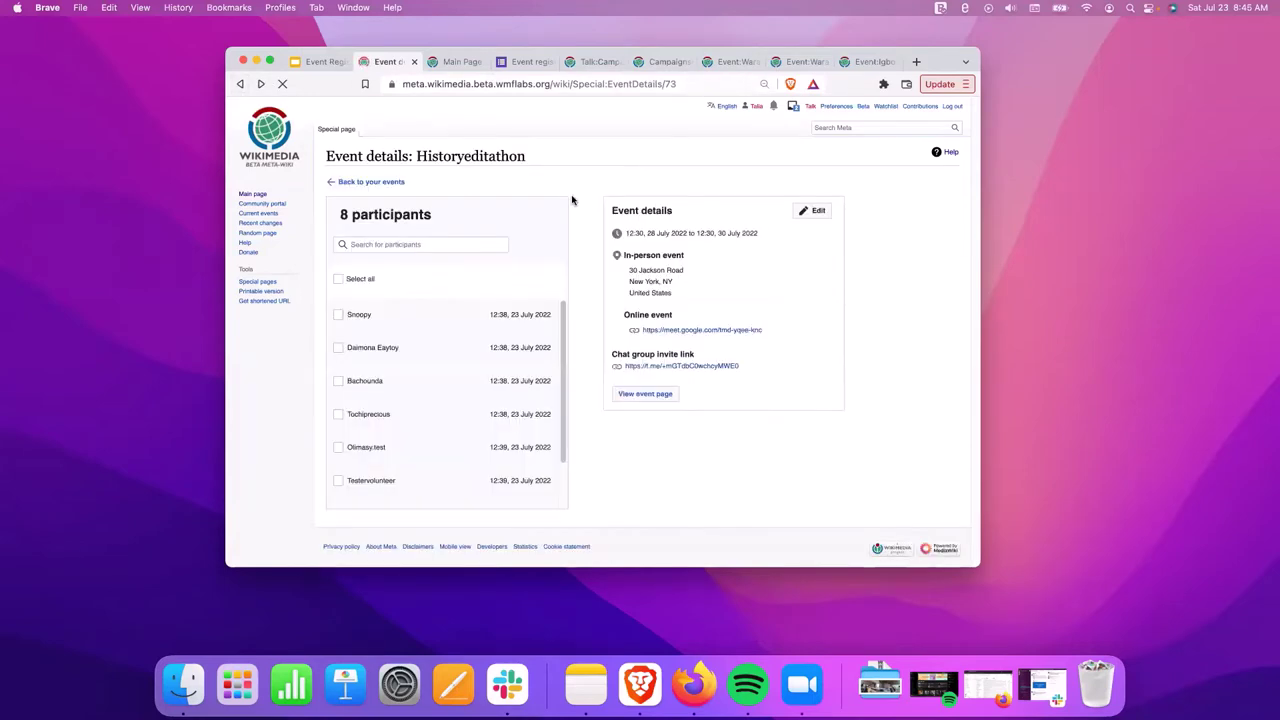
left_click(575, 84)
left_click_drag(634, 84, 711, 84)
left_click(693, 84)
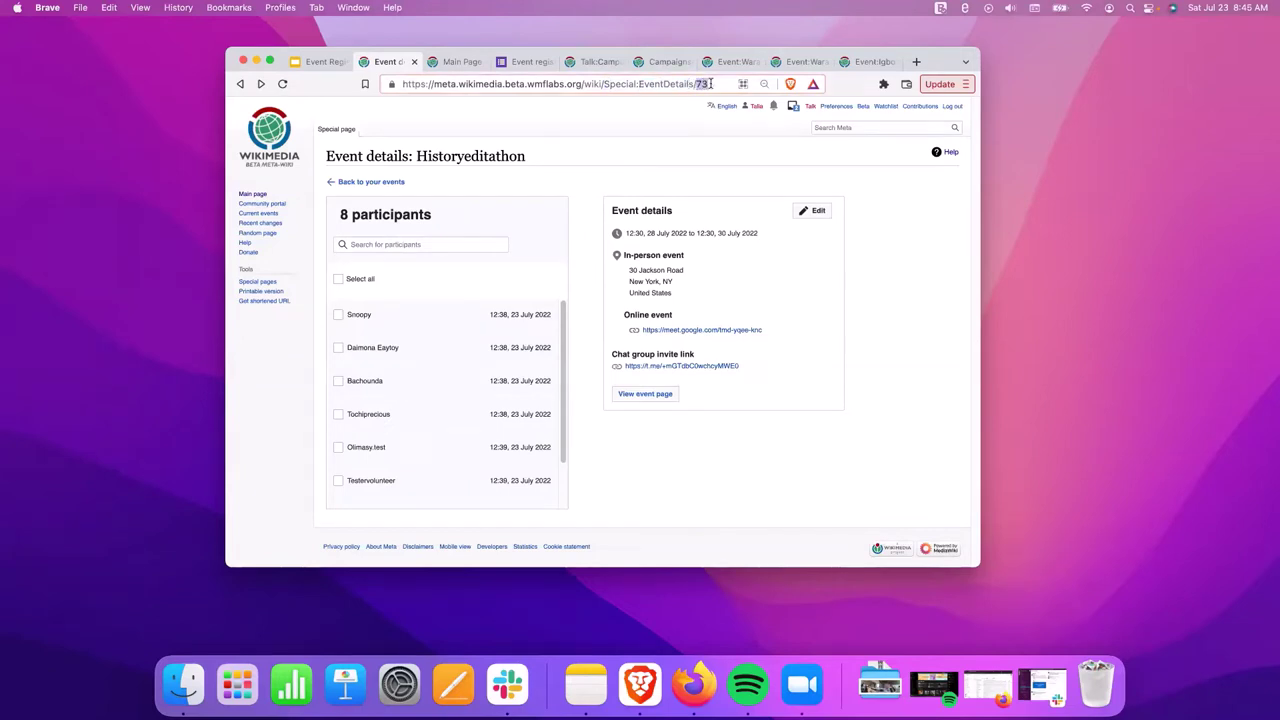
left_click(849, 326)
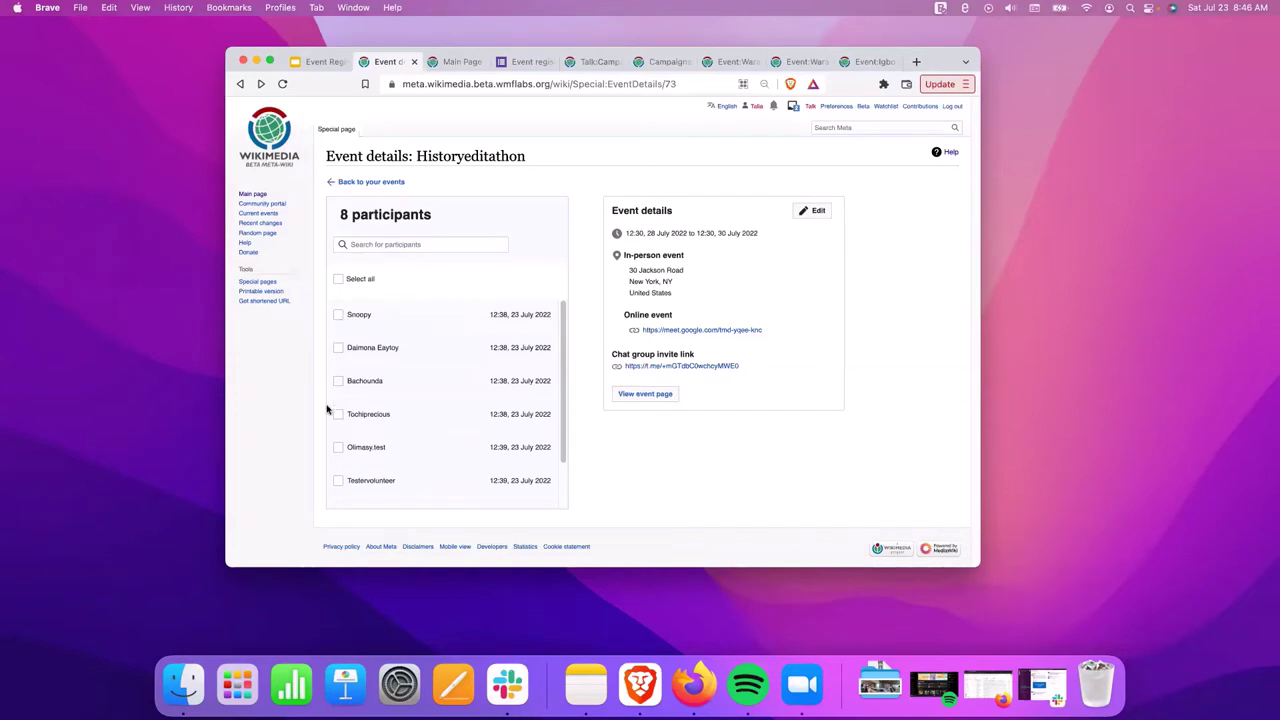
scroll(340, 430, "down", 2)
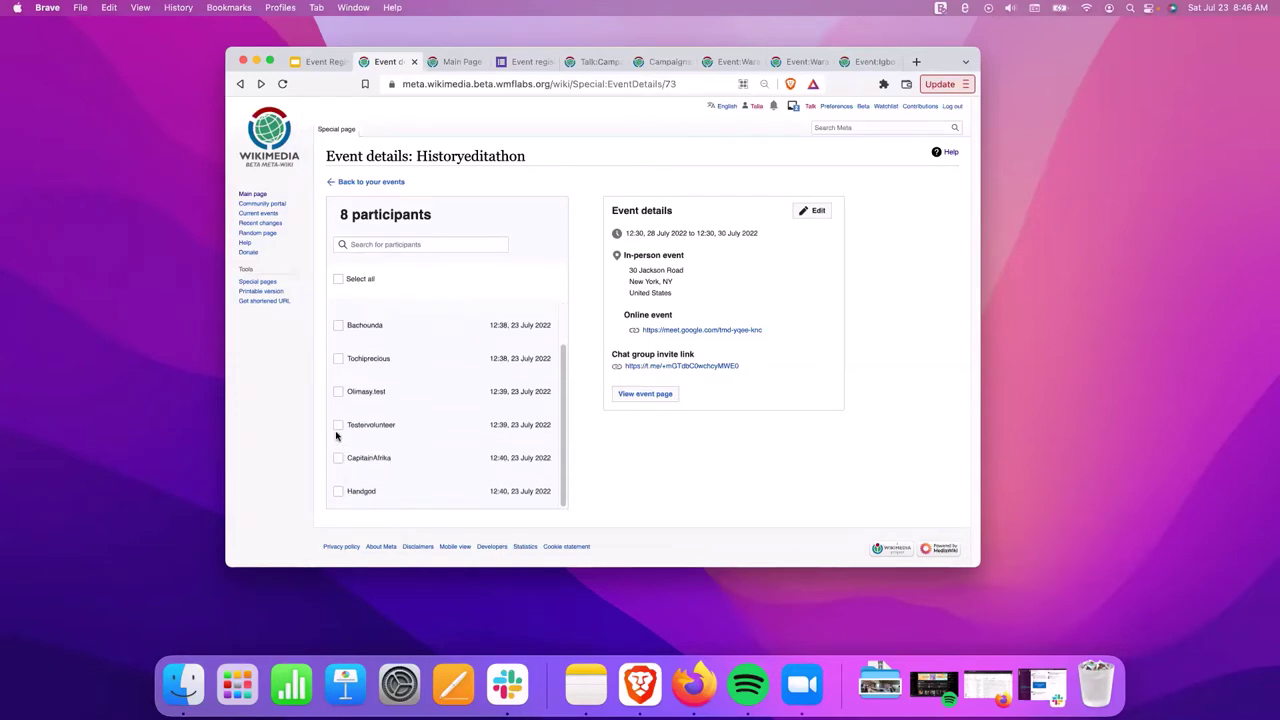
scroll(336, 434, "up", 2)
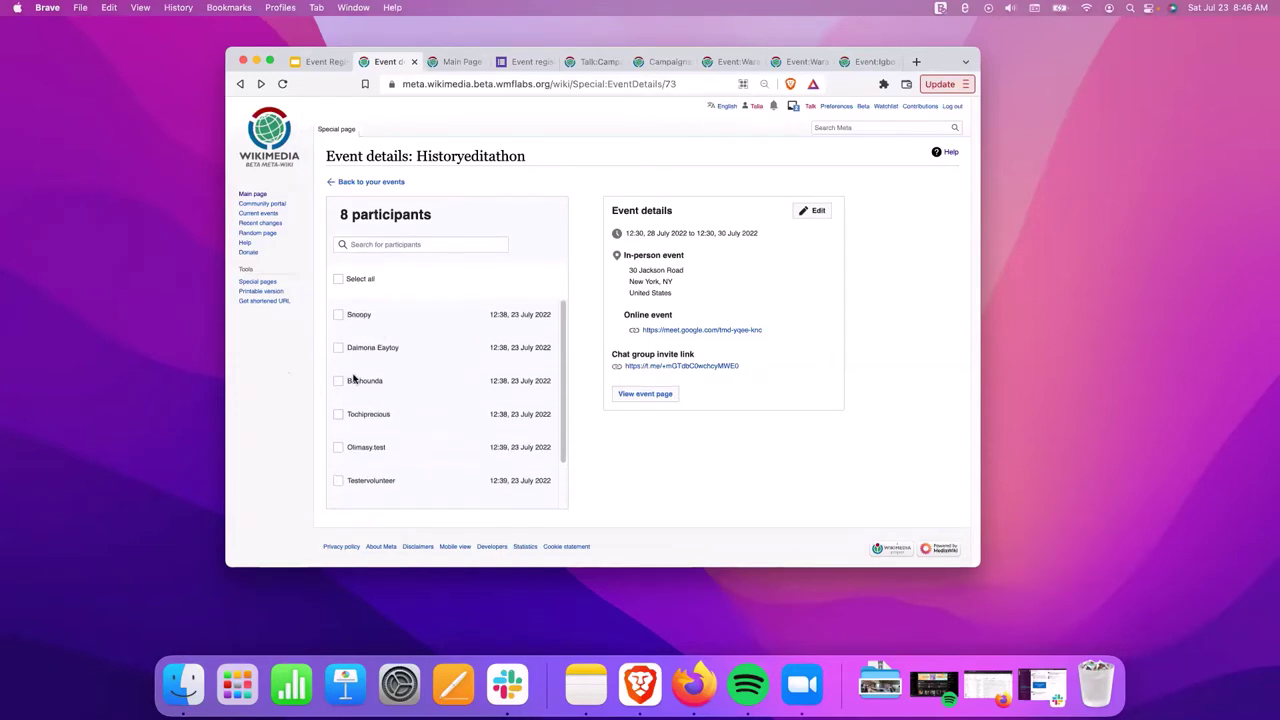
Remove one marked participant from Historyeditathon, leaving 7 participants.
left_click(339, 384)
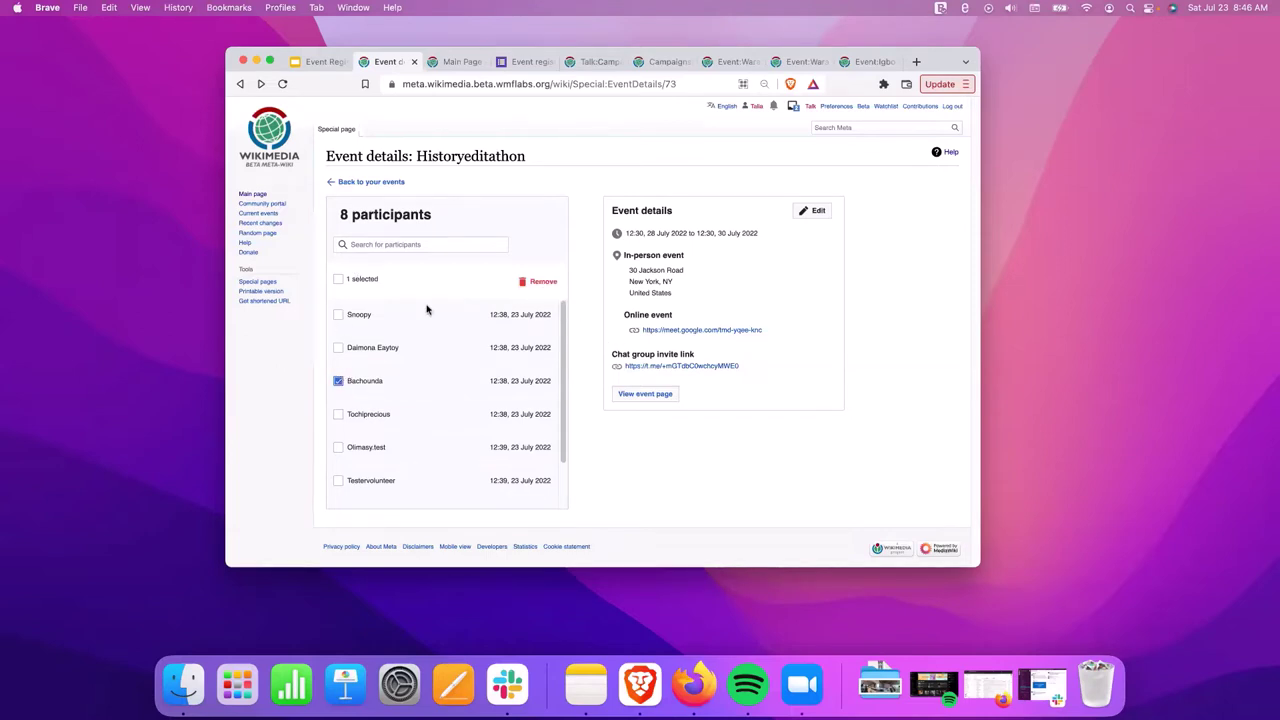
left_click(541, 281)
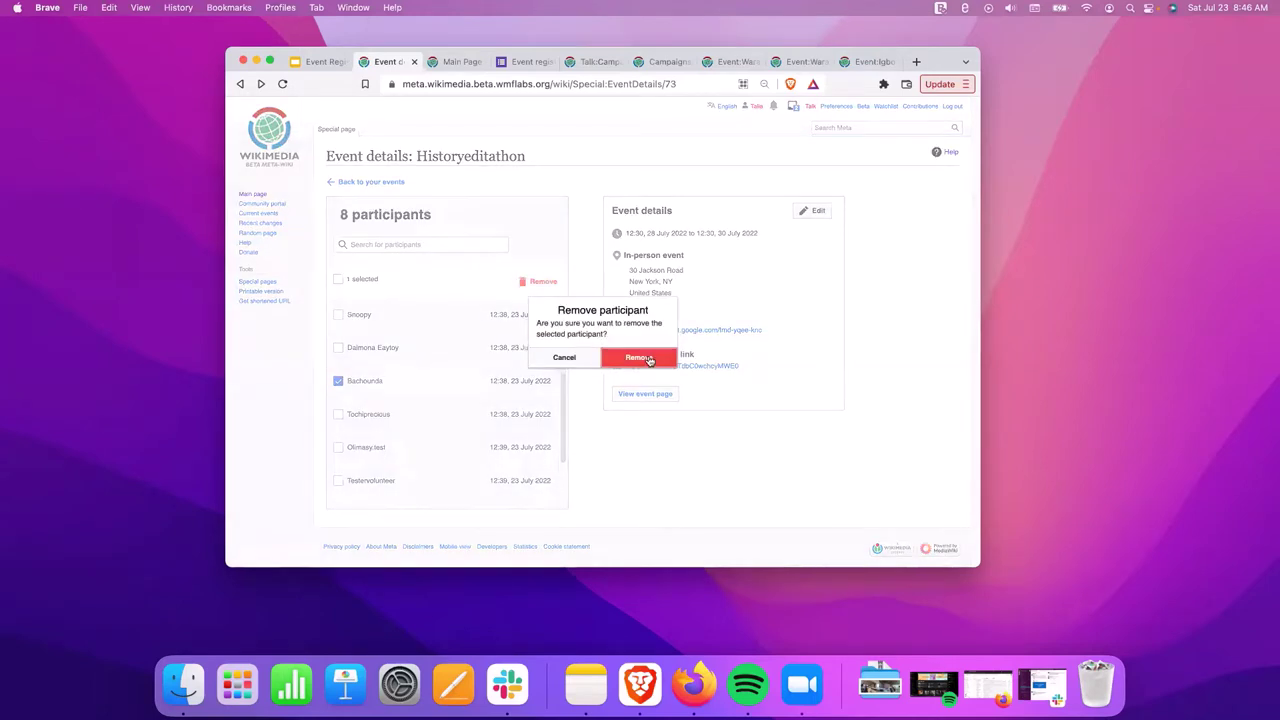
left_click(649, 359)
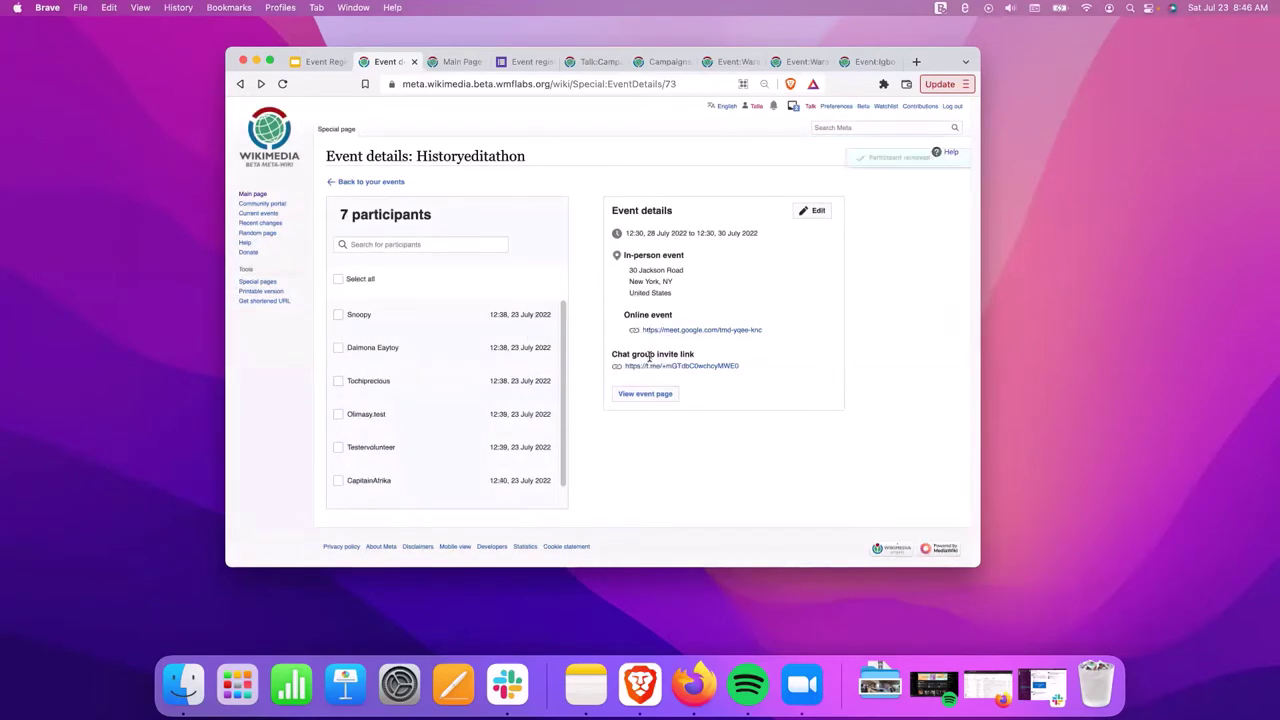
scroll(469, 386, "down", 1)
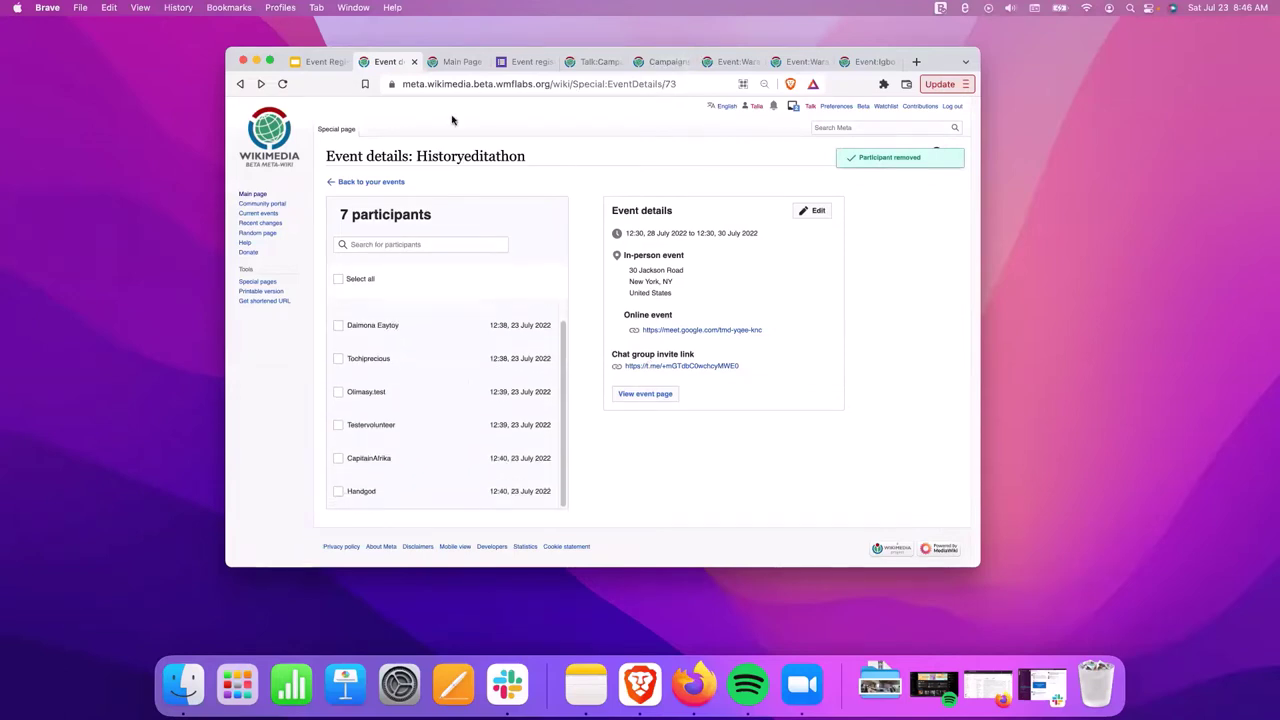
Highlight Special:EventDetails in the page address, then go back to Your events.
left_click(581, 84)
left_click(581, 84)
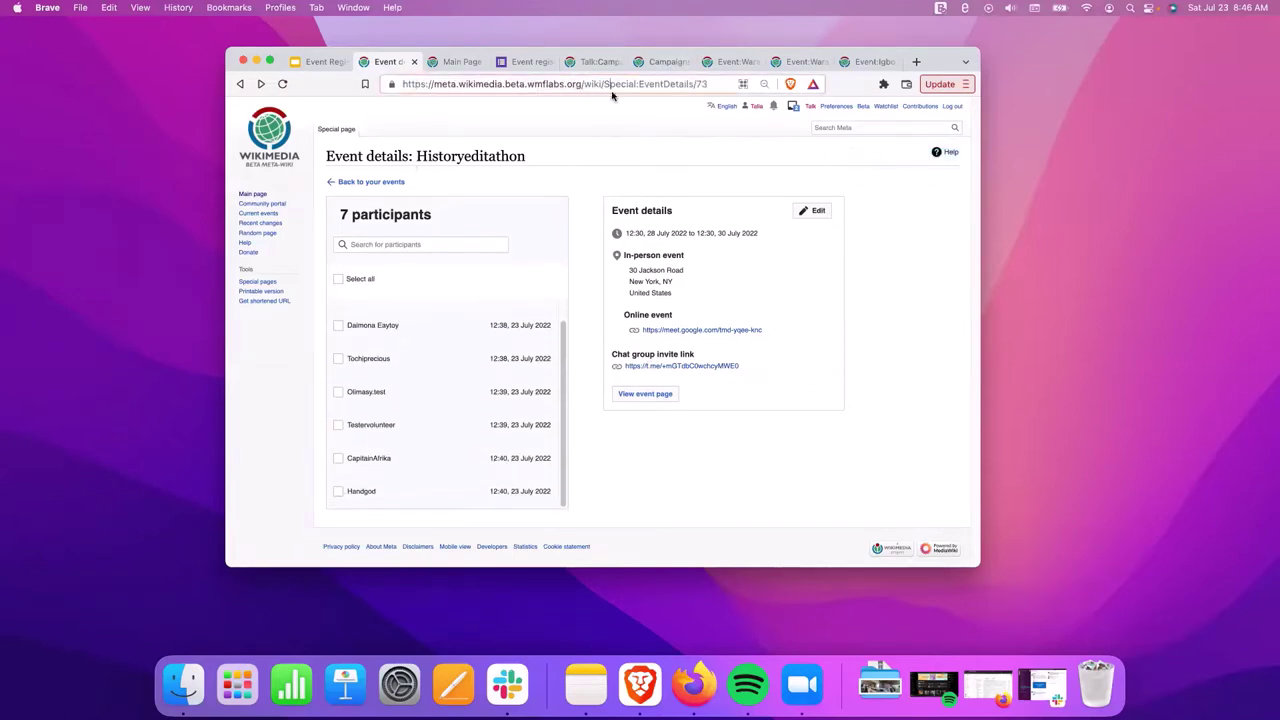
left_click_drag(603, 84, 686, 86)
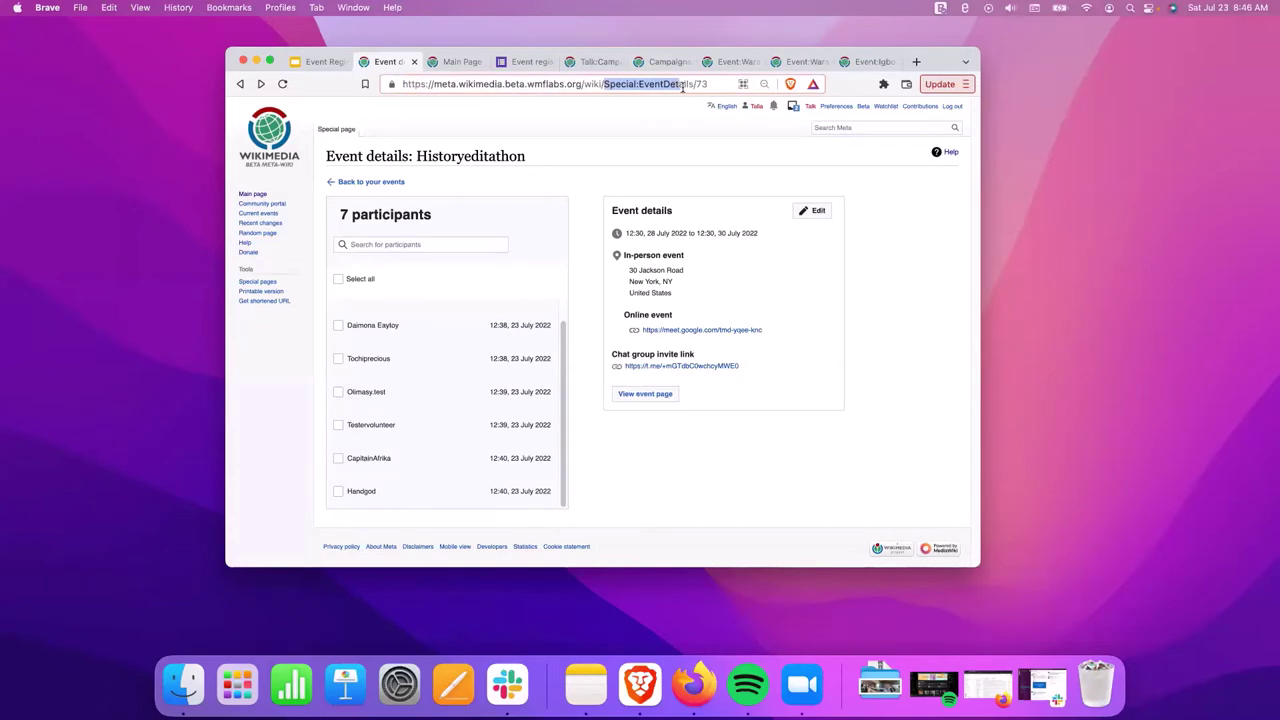
left_click(364, 181)
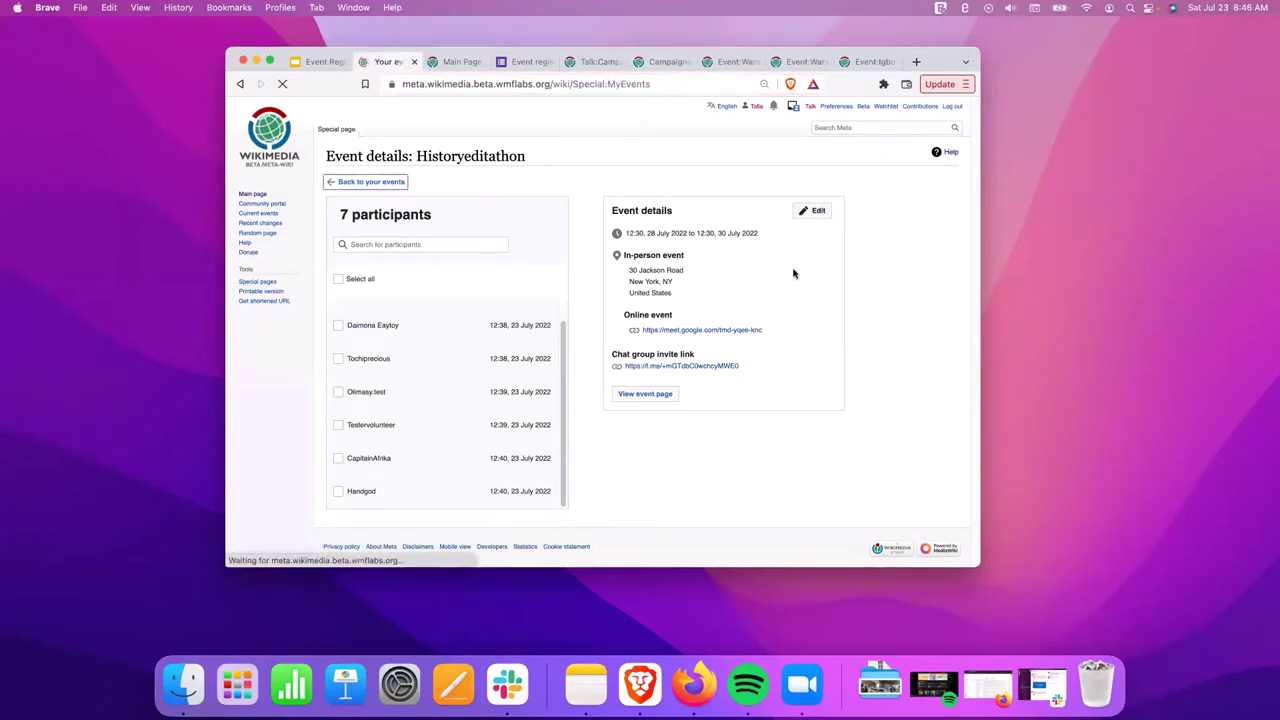
Copy the Your events page address, then reopen Historyeditathon from the events table.
left_click_drag(574, 84, 688, 85)
left_click(614, 84)
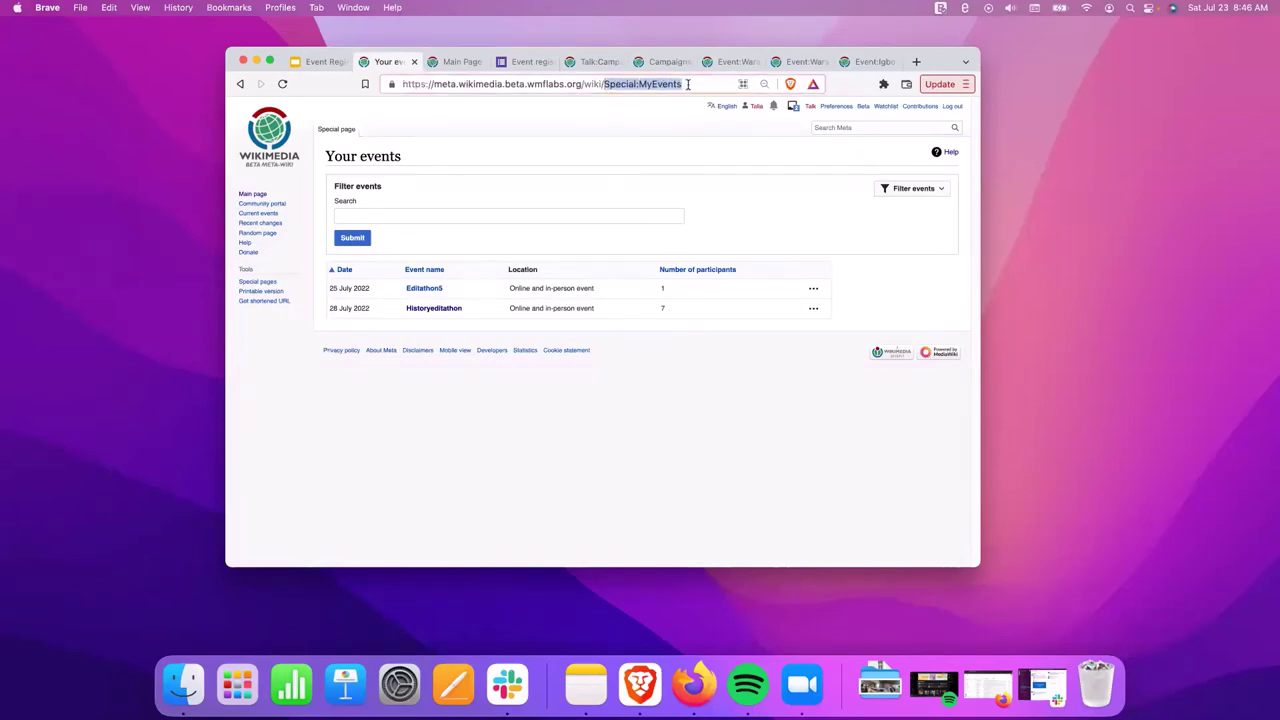
triple_click(551, 85)
right_click(551, 85)
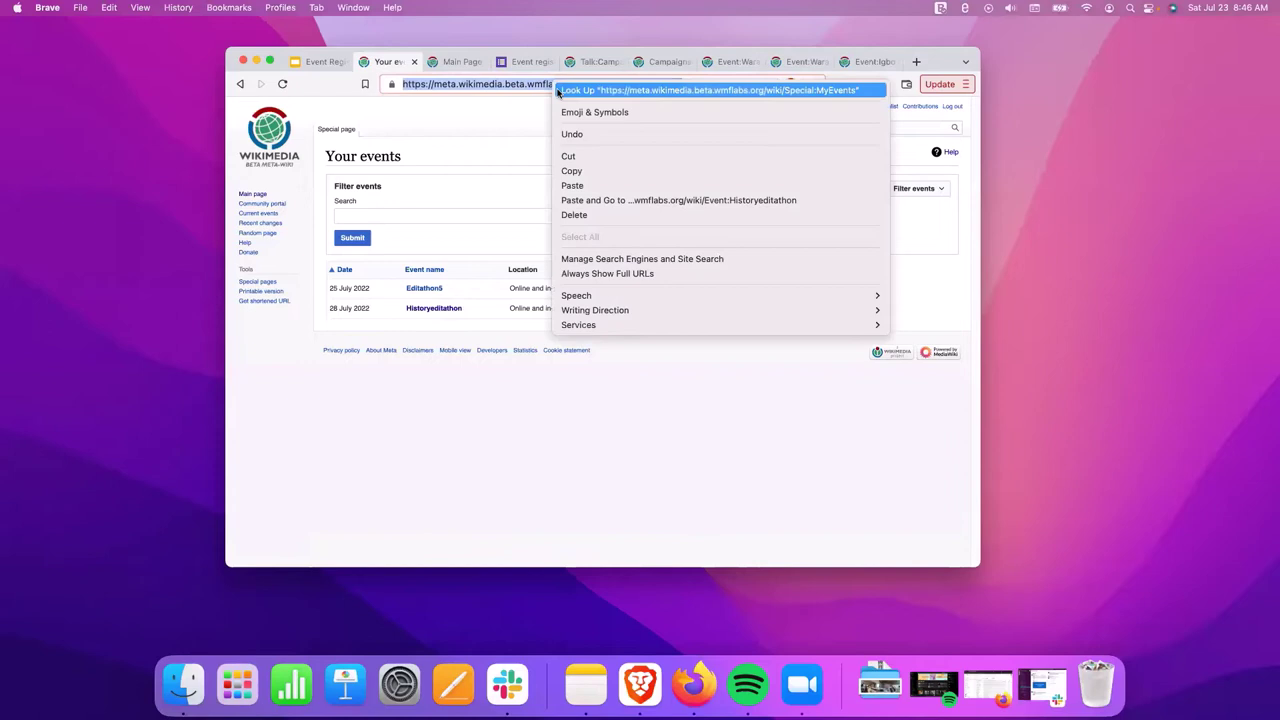
left_click(601, 170)
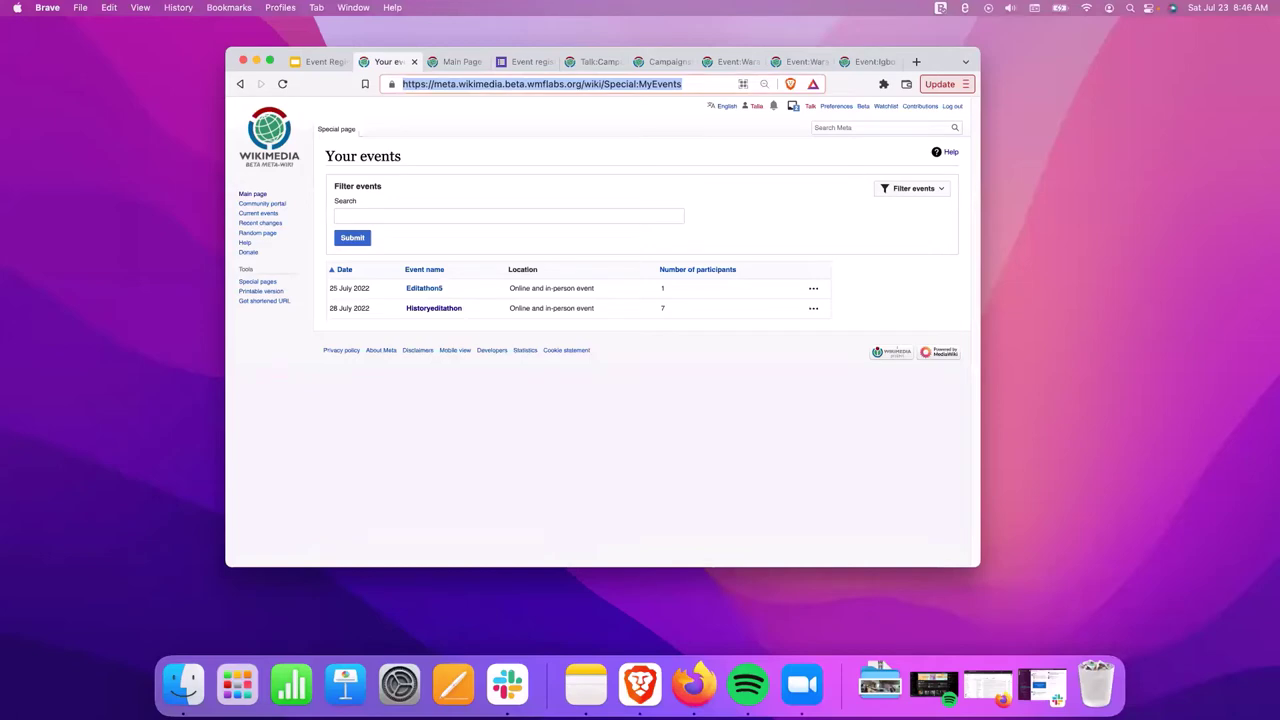
left_click(495, 430)
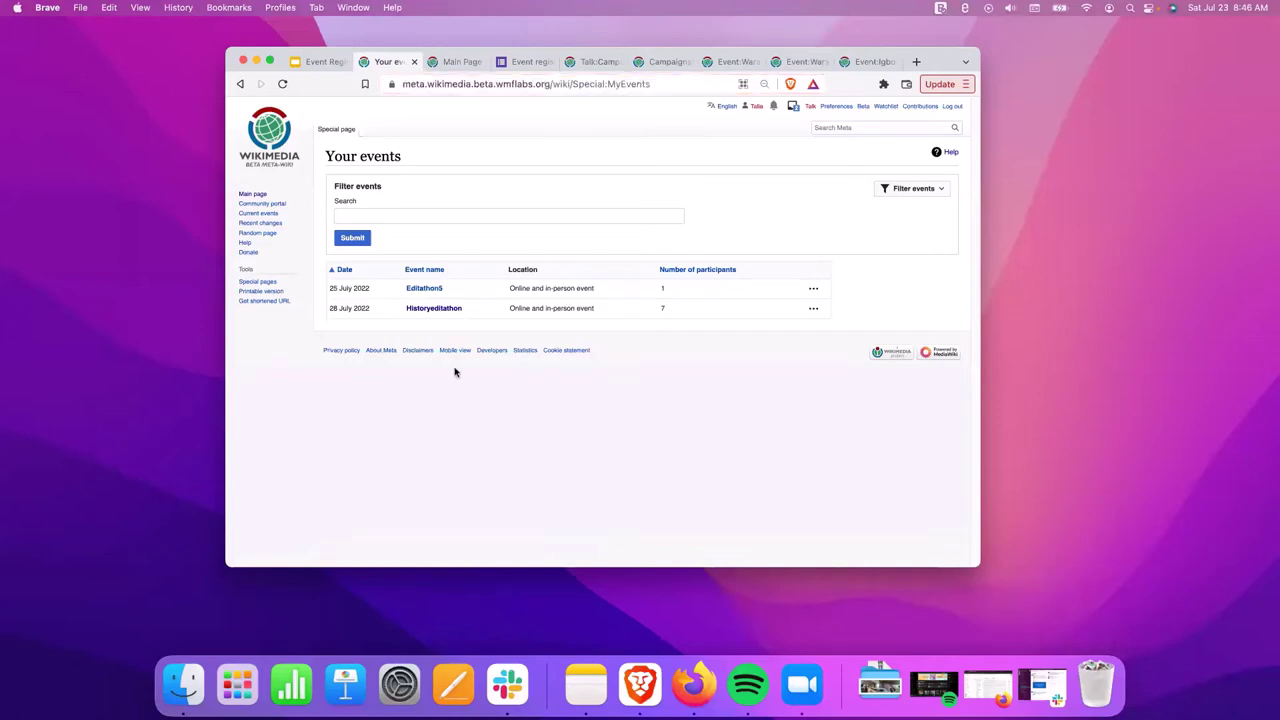
left_click(423, 310)
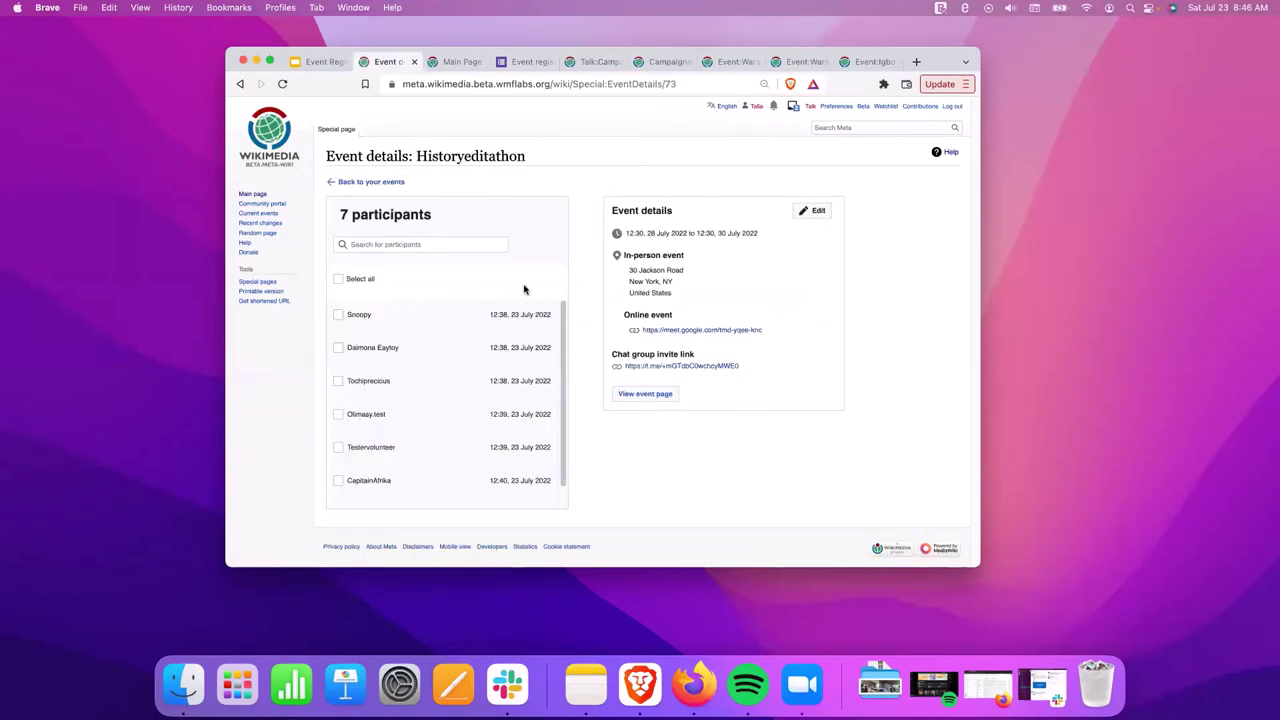
Try the participant checkboxes, marking and unmarking the Testervolunteer and Olimasy.test accounts.
left_click_drag(585, 92, 710, 85)
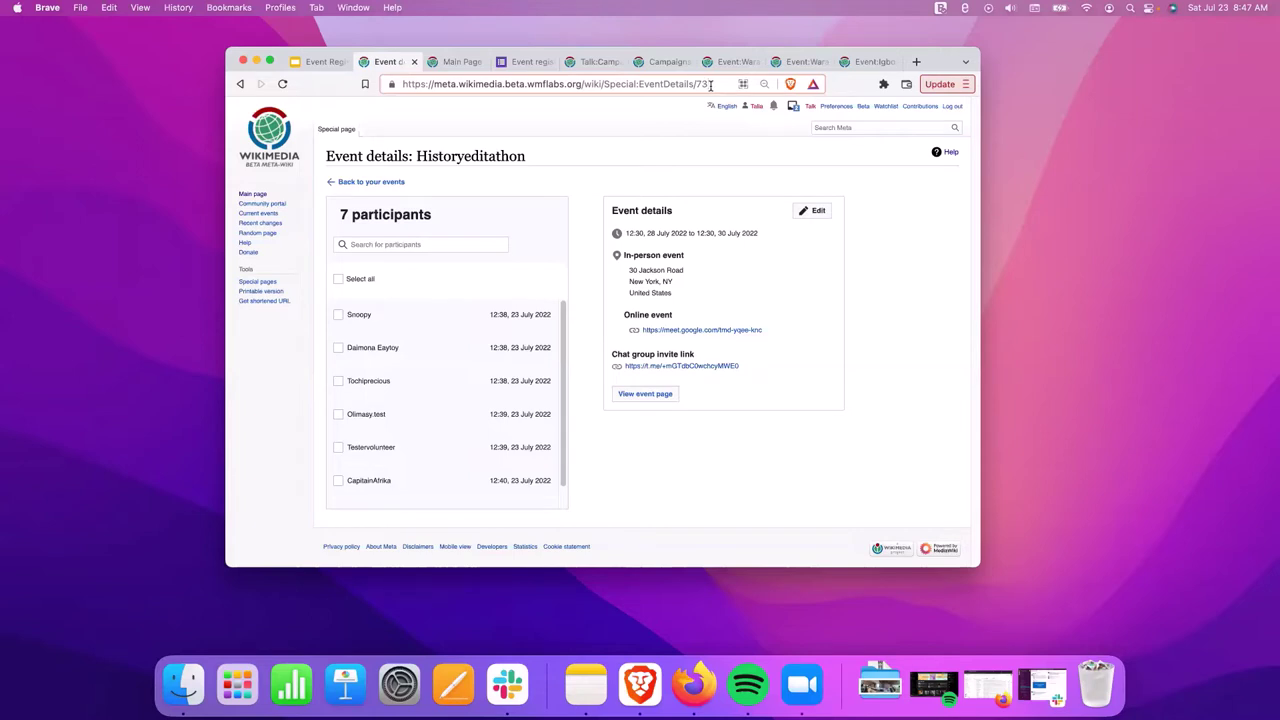
scroll(400, 363, "down", 1)
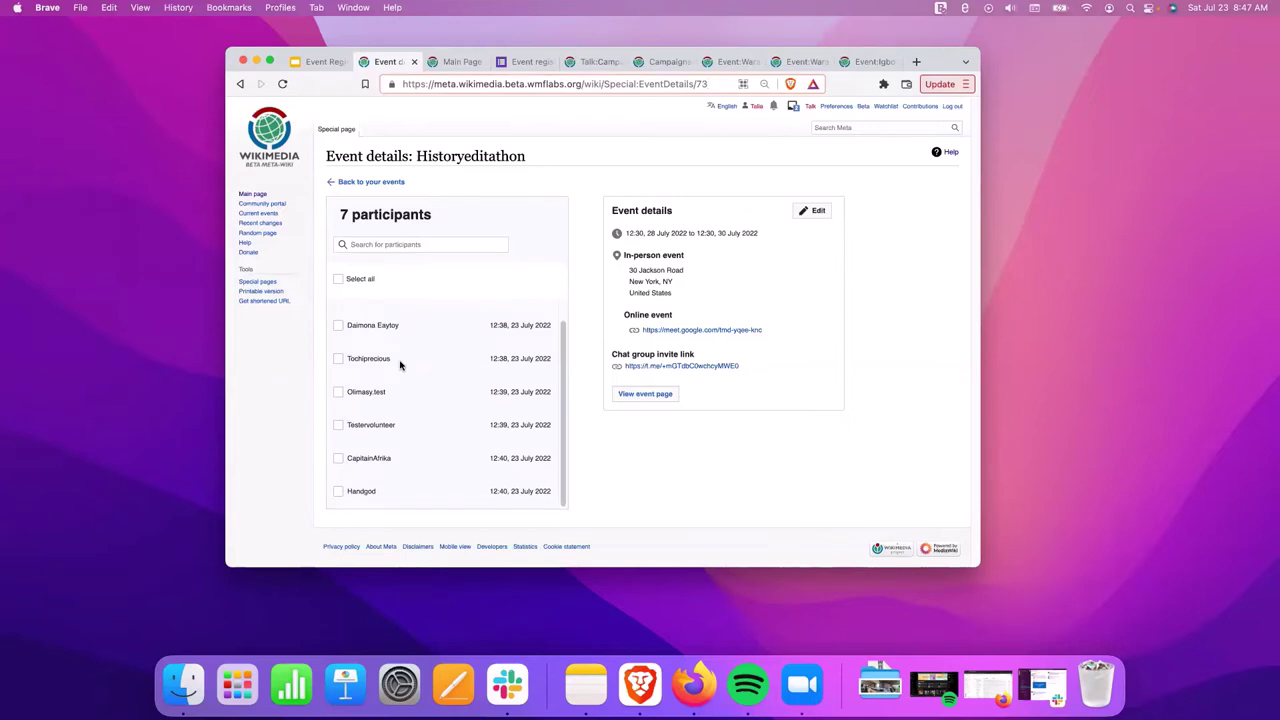
scroll(568, 390, "up", 1)
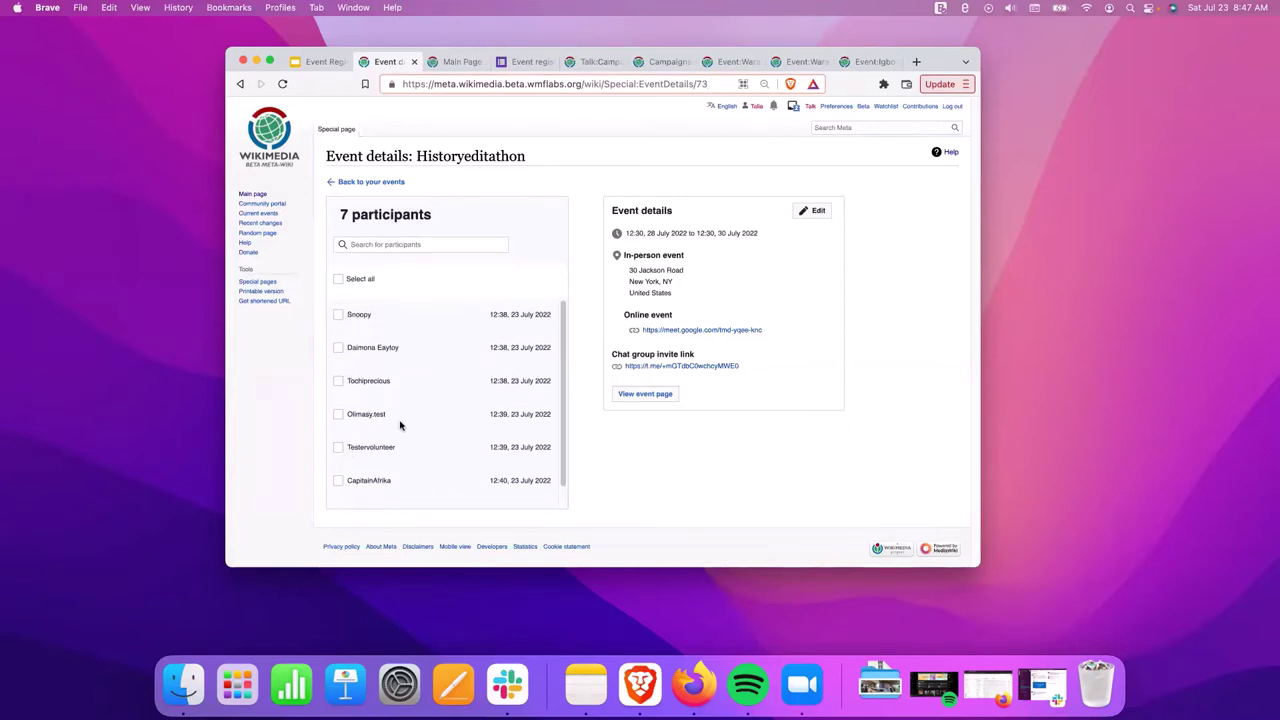
scroll(381, 437, "down", 1)
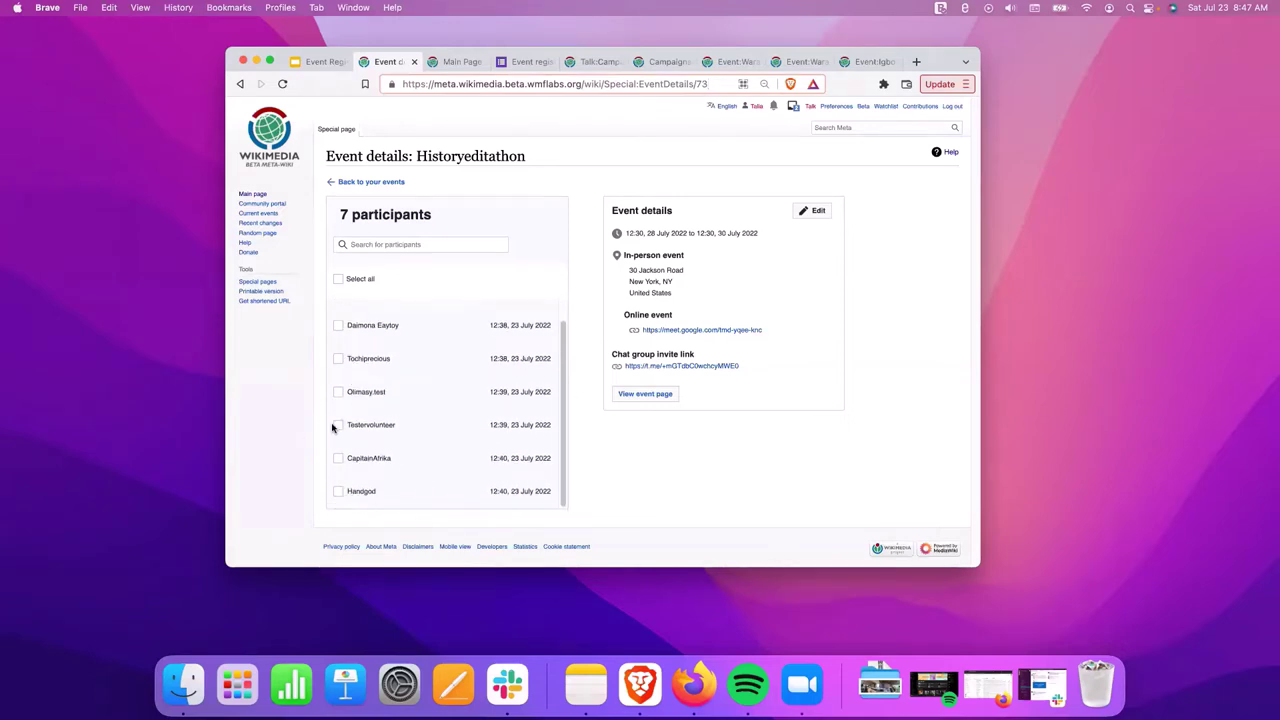
left_click(337, 425)
left_click(339, 392)
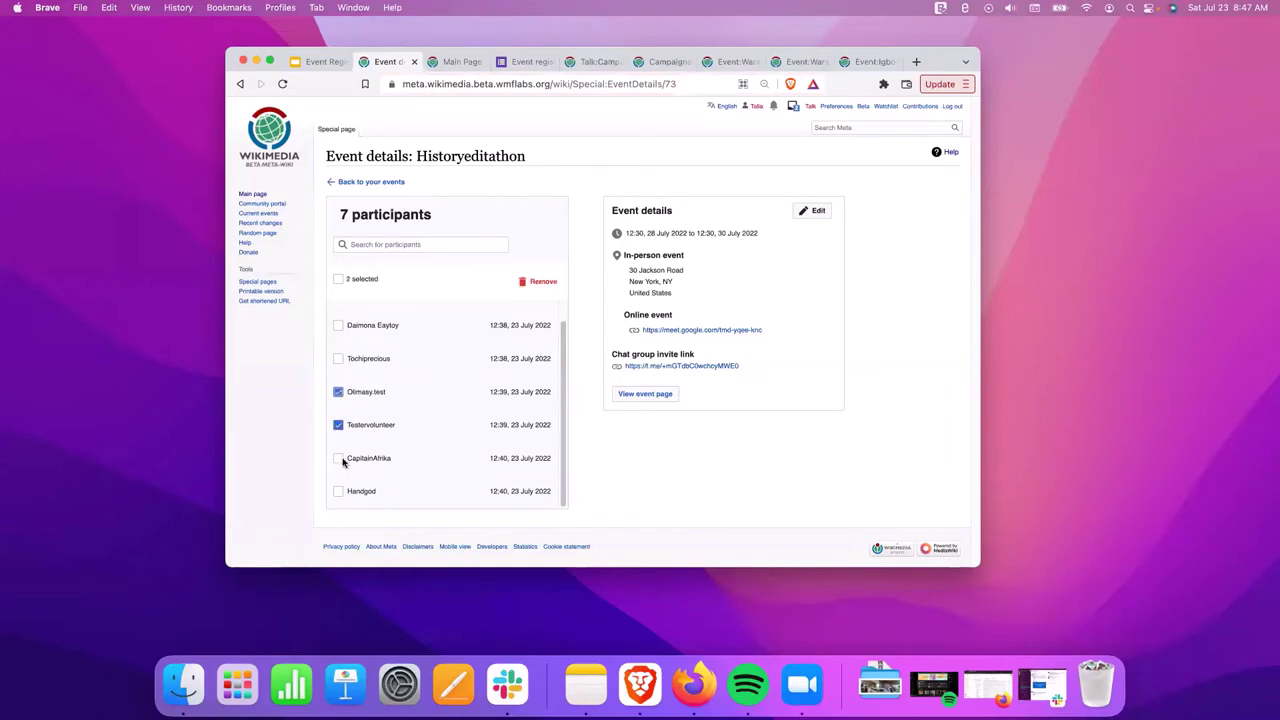
left_click(339, 392)
left_click_drag(428, 436, 386, 430)
left_click(332, 430)
left_click(339, 426)
Mark only Testervolunteer and confirm removing them from Historyeditathon.
left_click(337, 281)
left_click(337, 281)
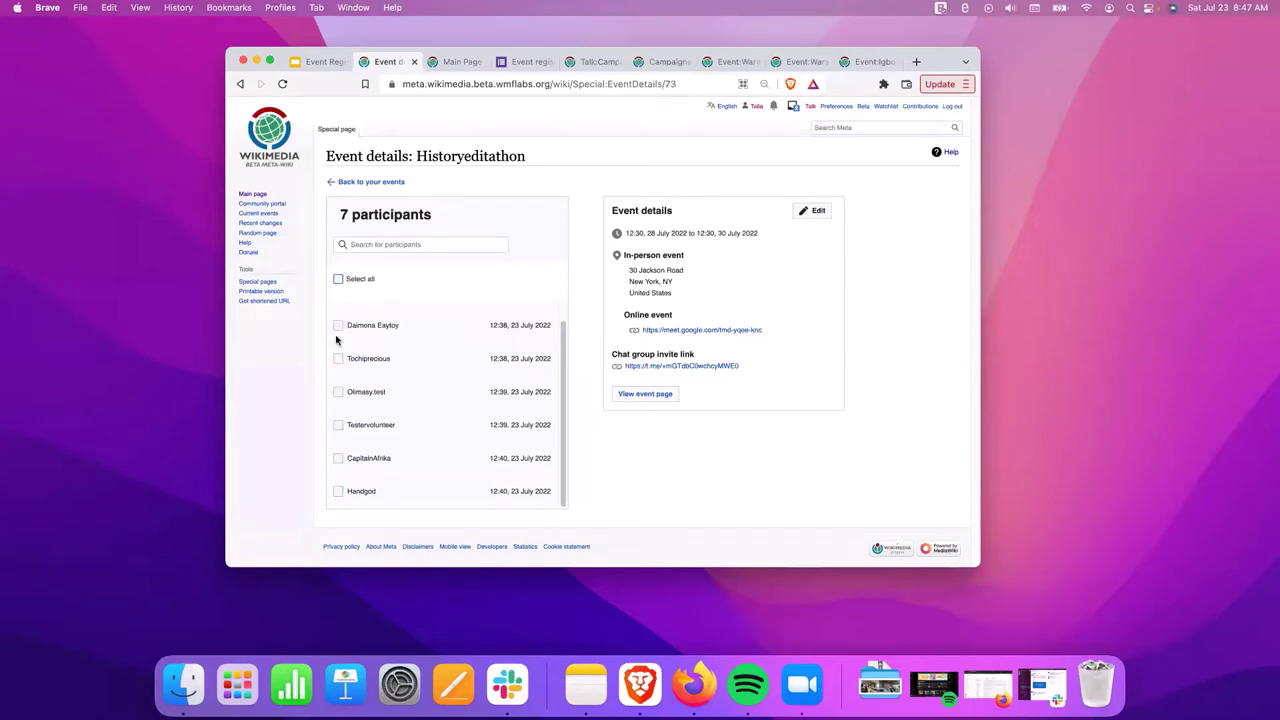
left_click(339, 426)
left_click(536, 283)
left_click(637, 360)
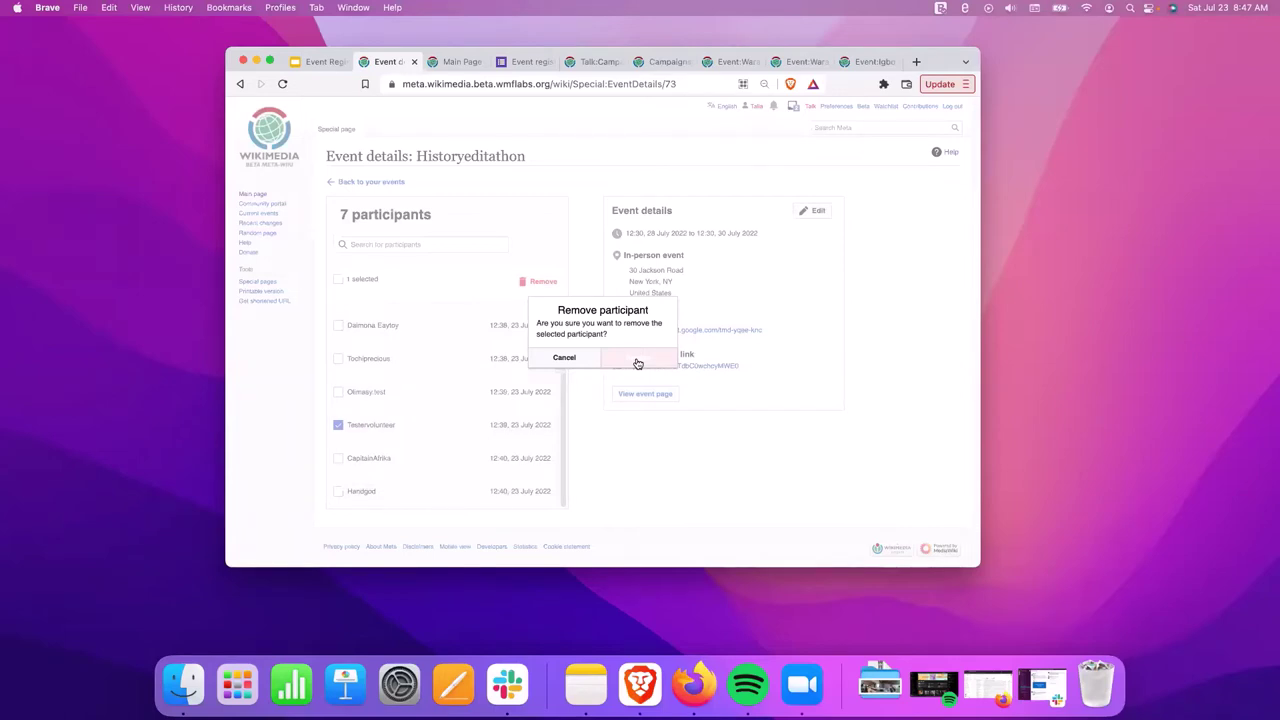
left_click(637, 360)
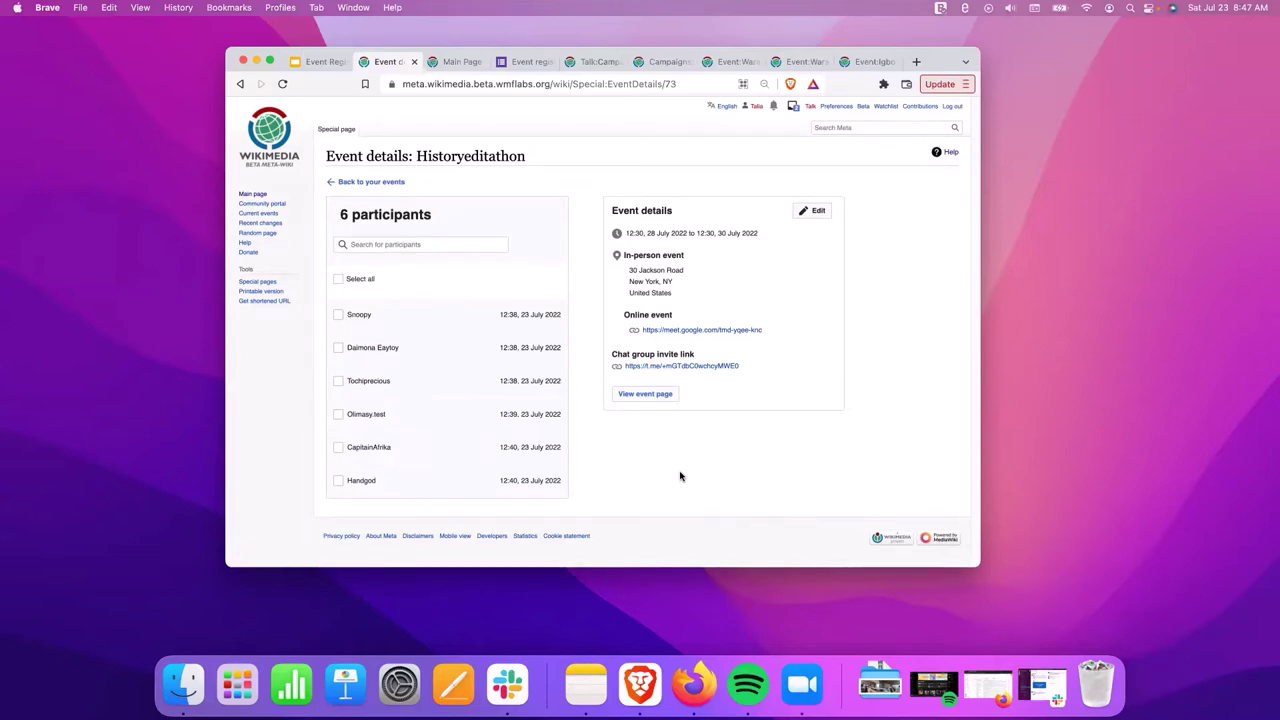
Present the tutorial fullscreen from slide #6.2, Remove participants as an organizer.
left_click(310, 62)
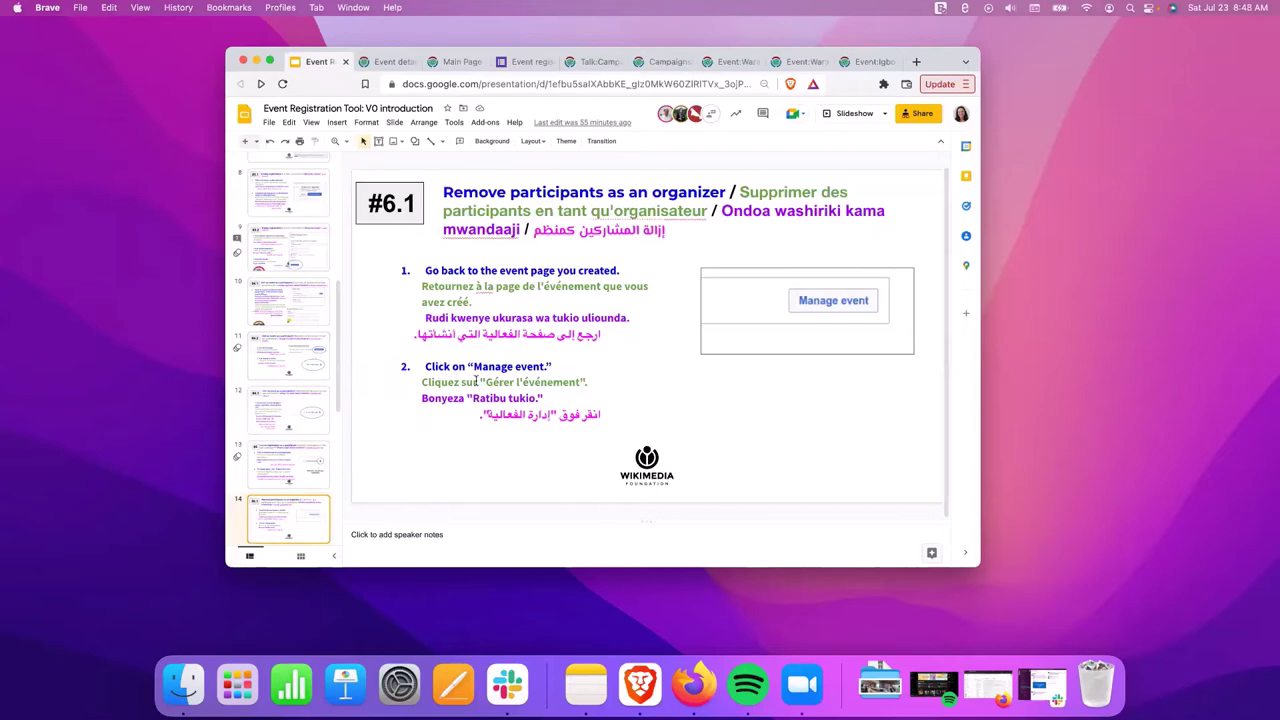
scroll(288, 490, "down", 2)
left_click(288, 490)
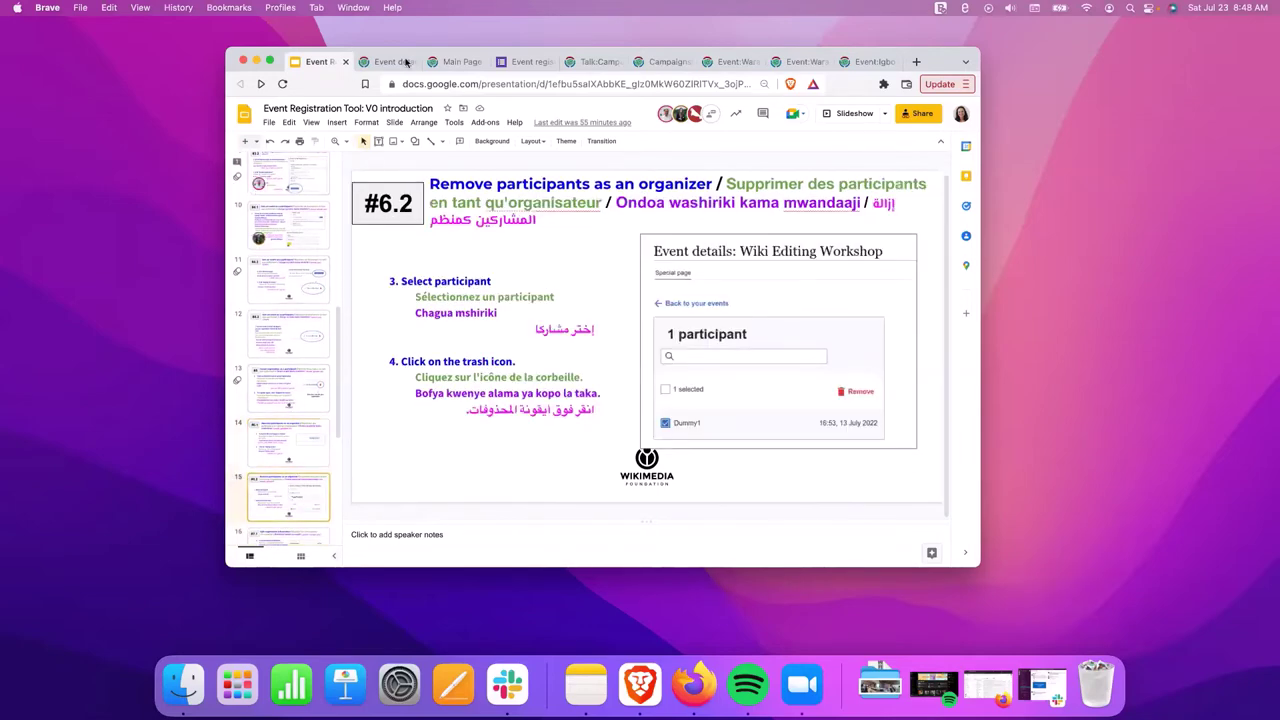
left_click(860, 116)
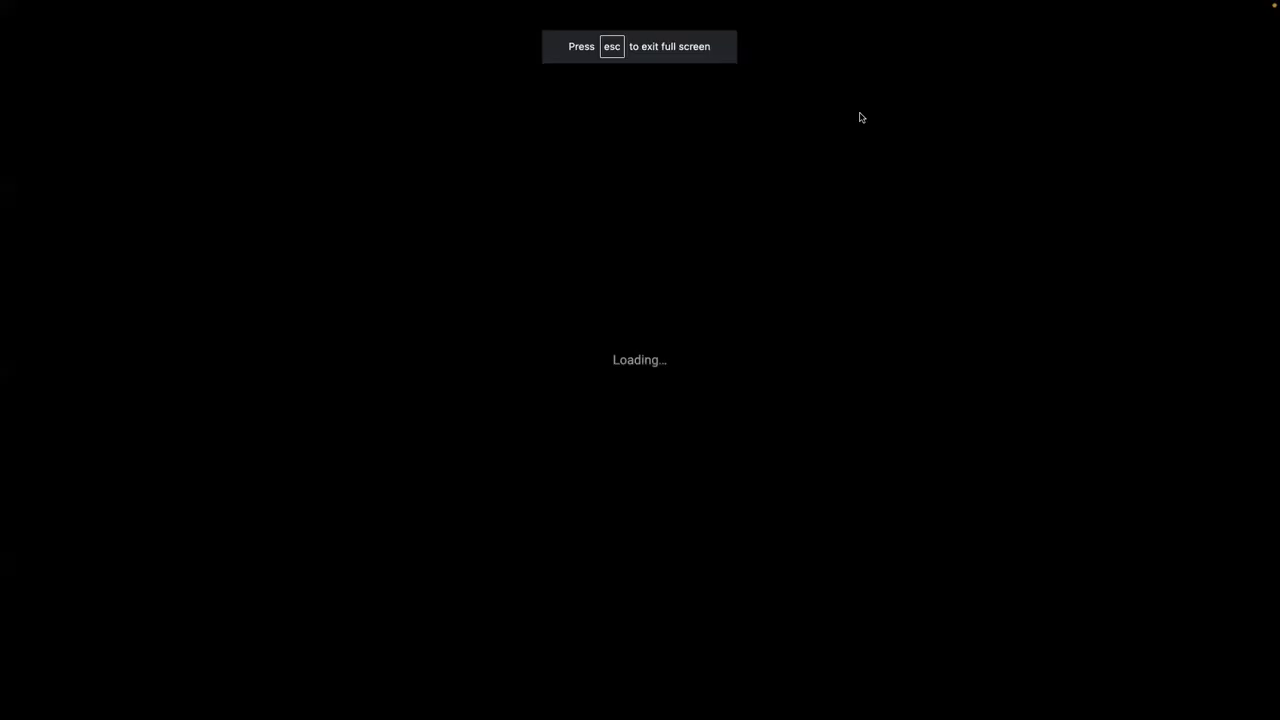